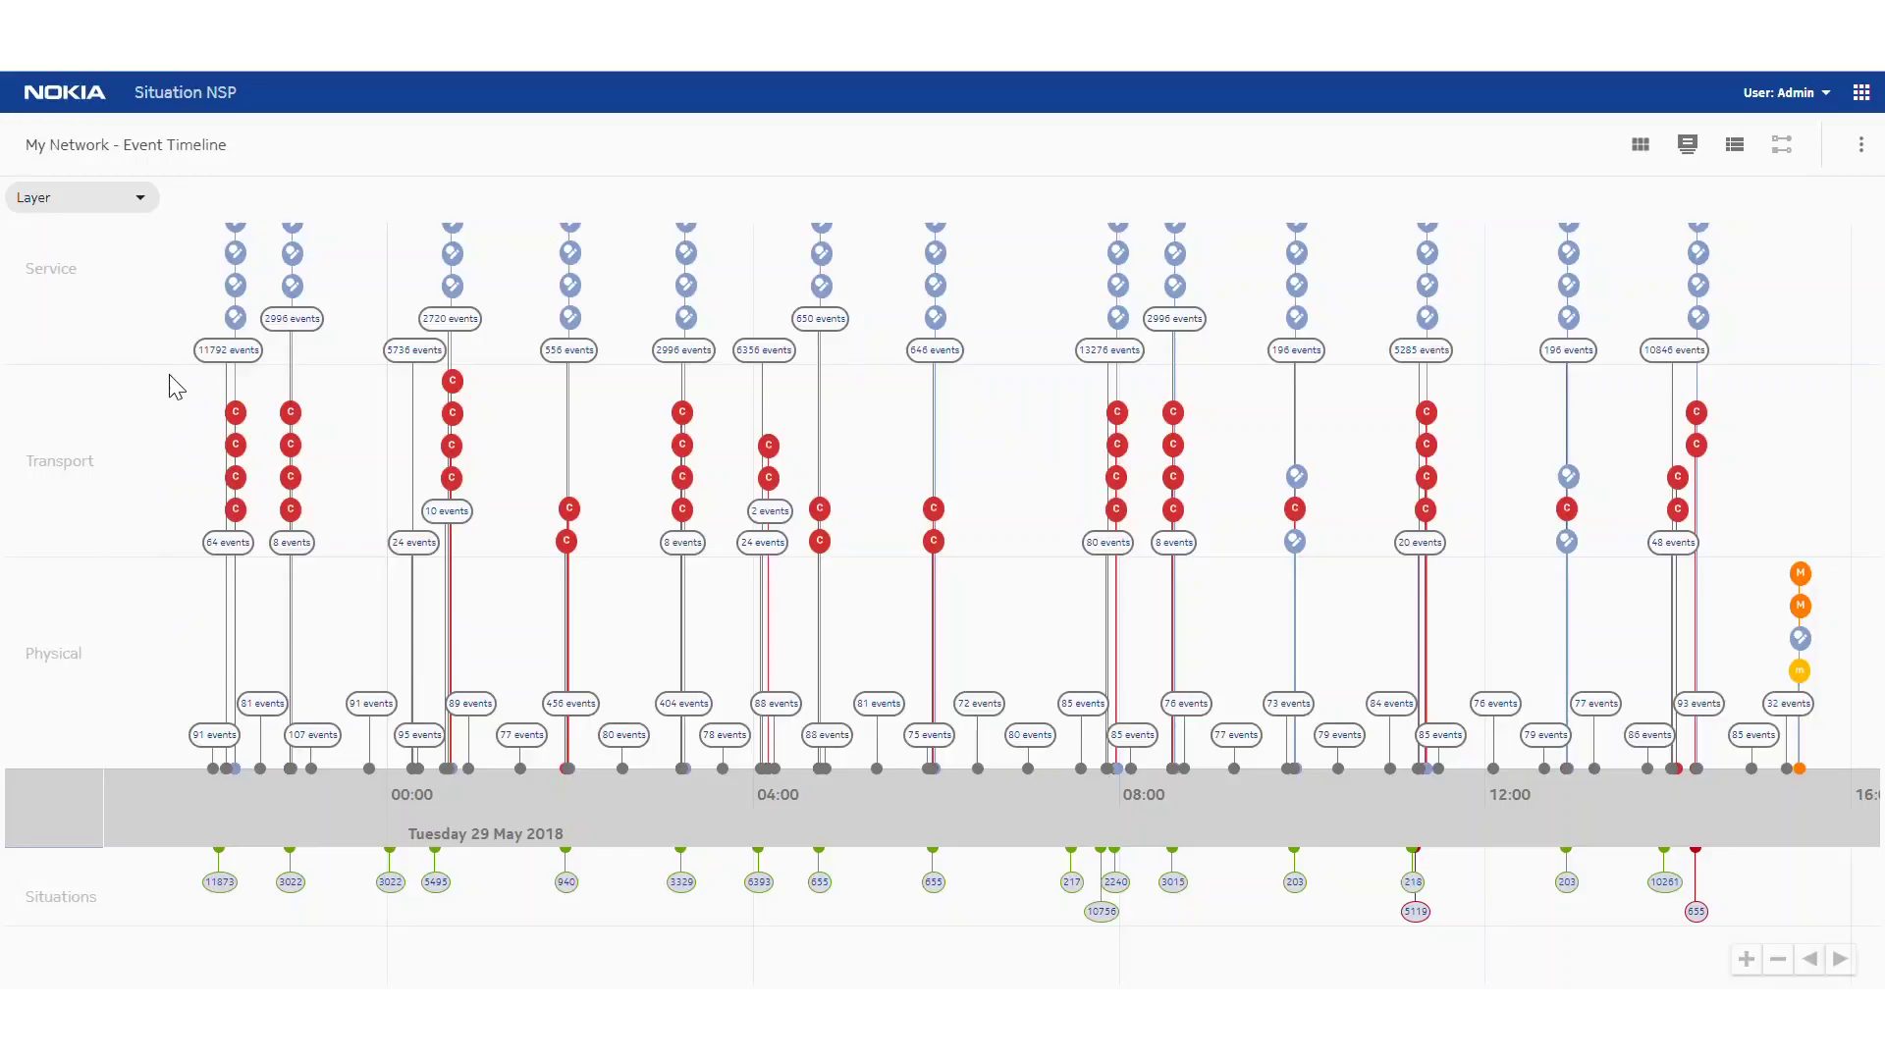
- Zoom into the Event Timeline and shift it to centre the events near 04:00
mouse_move(237, 417)
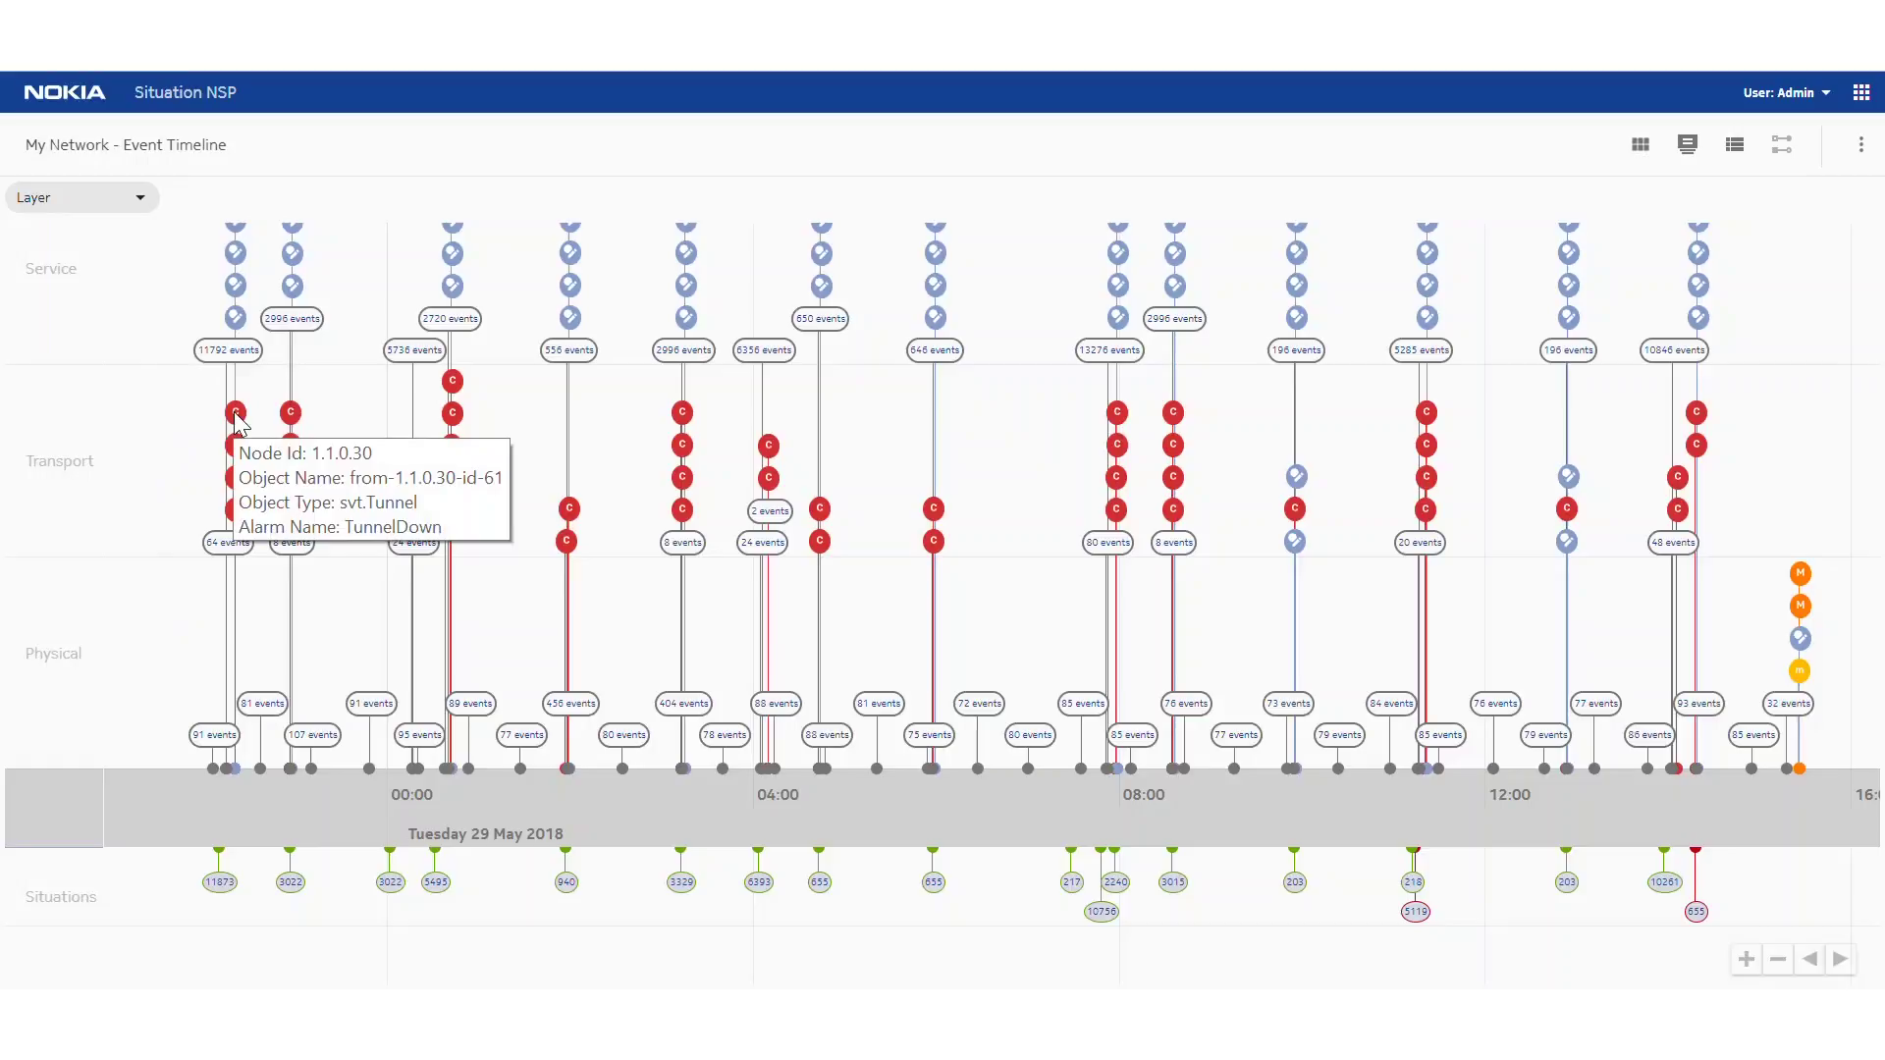
mouse_move(239, 319)
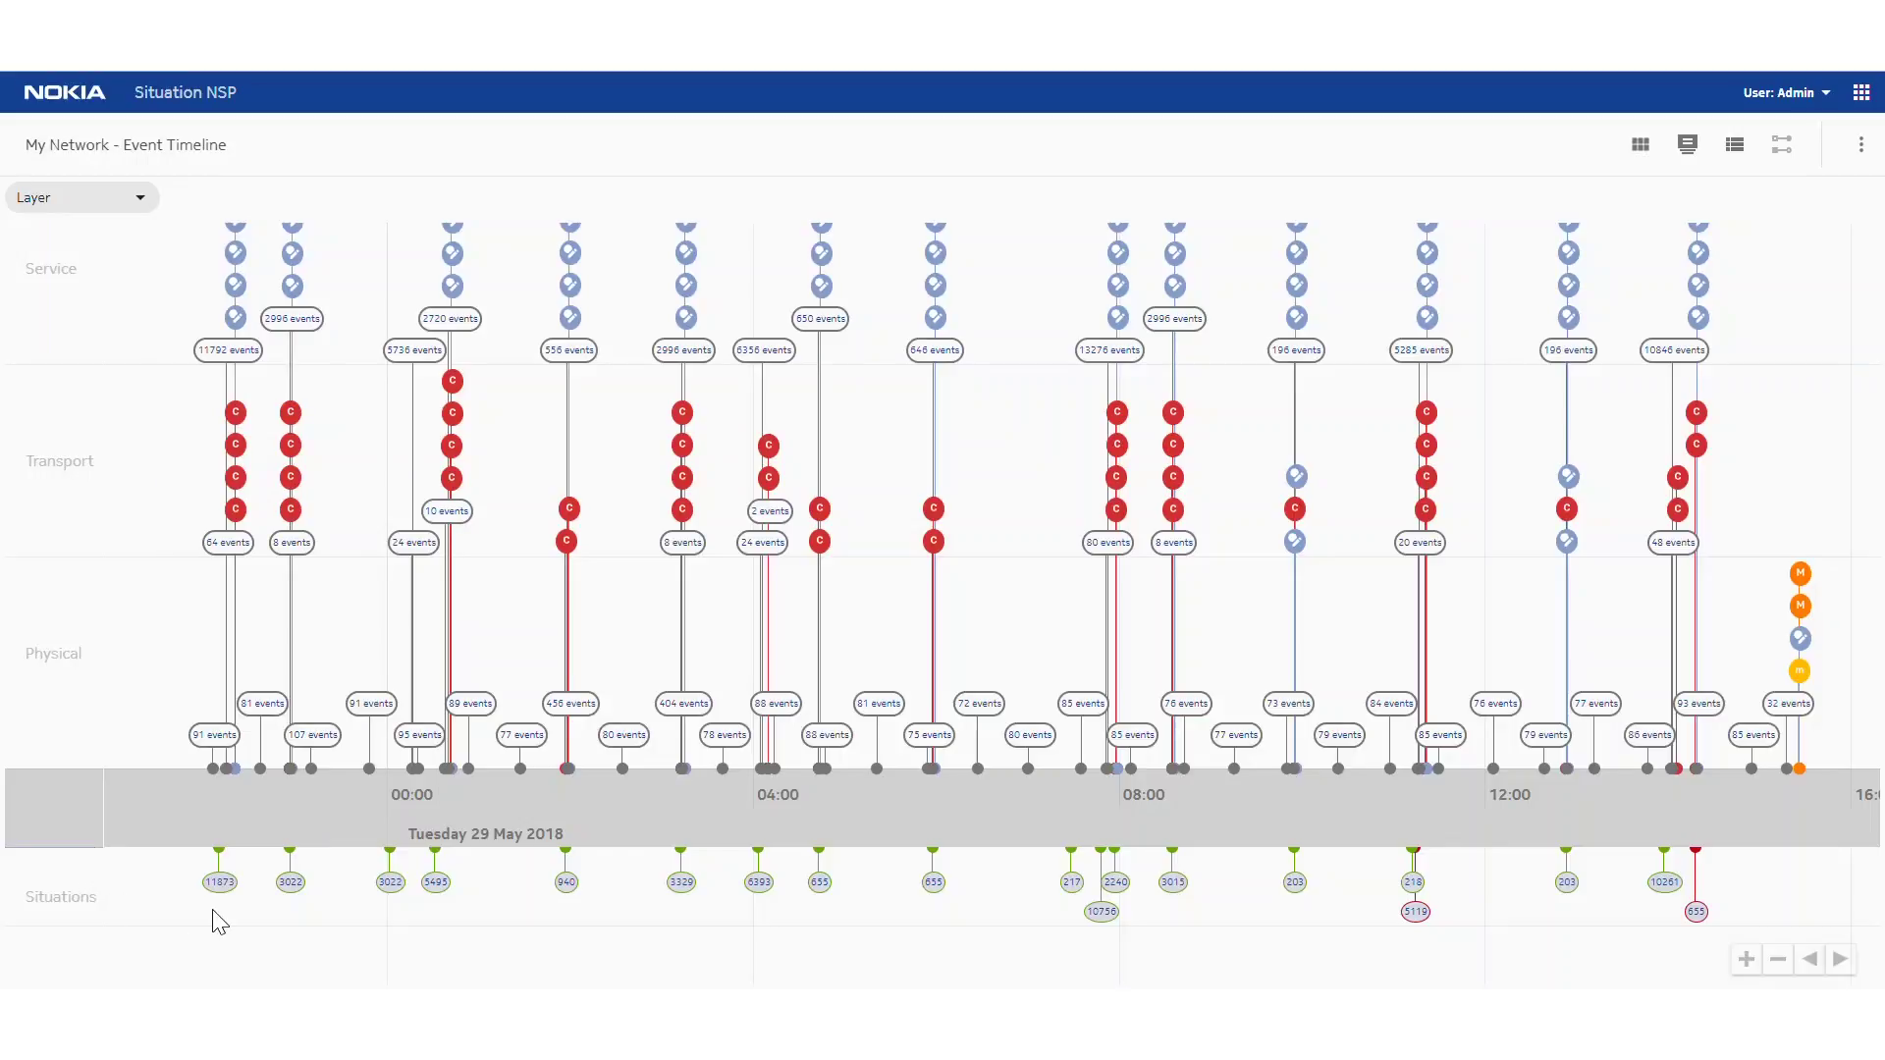
mouse_move(225, 882)
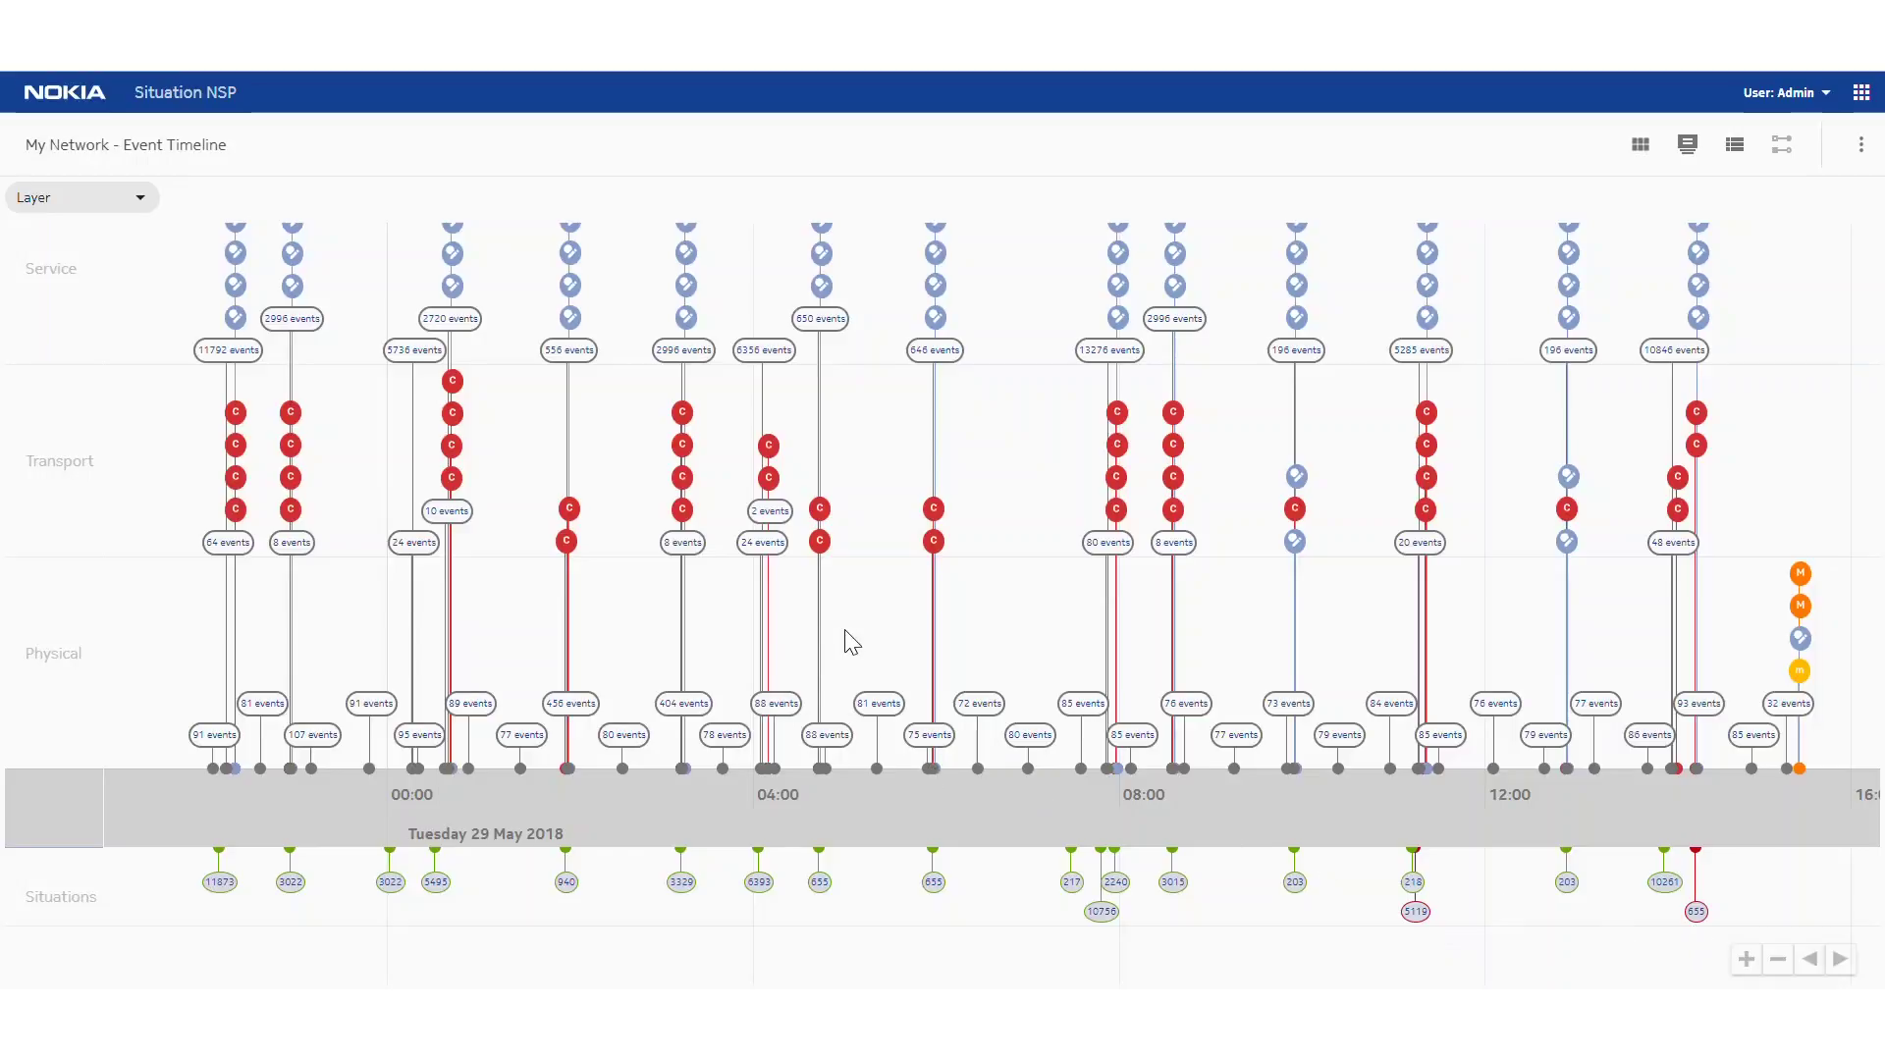
scroll(850, 643, up, 2)
scroll(731, 666, up, 2)
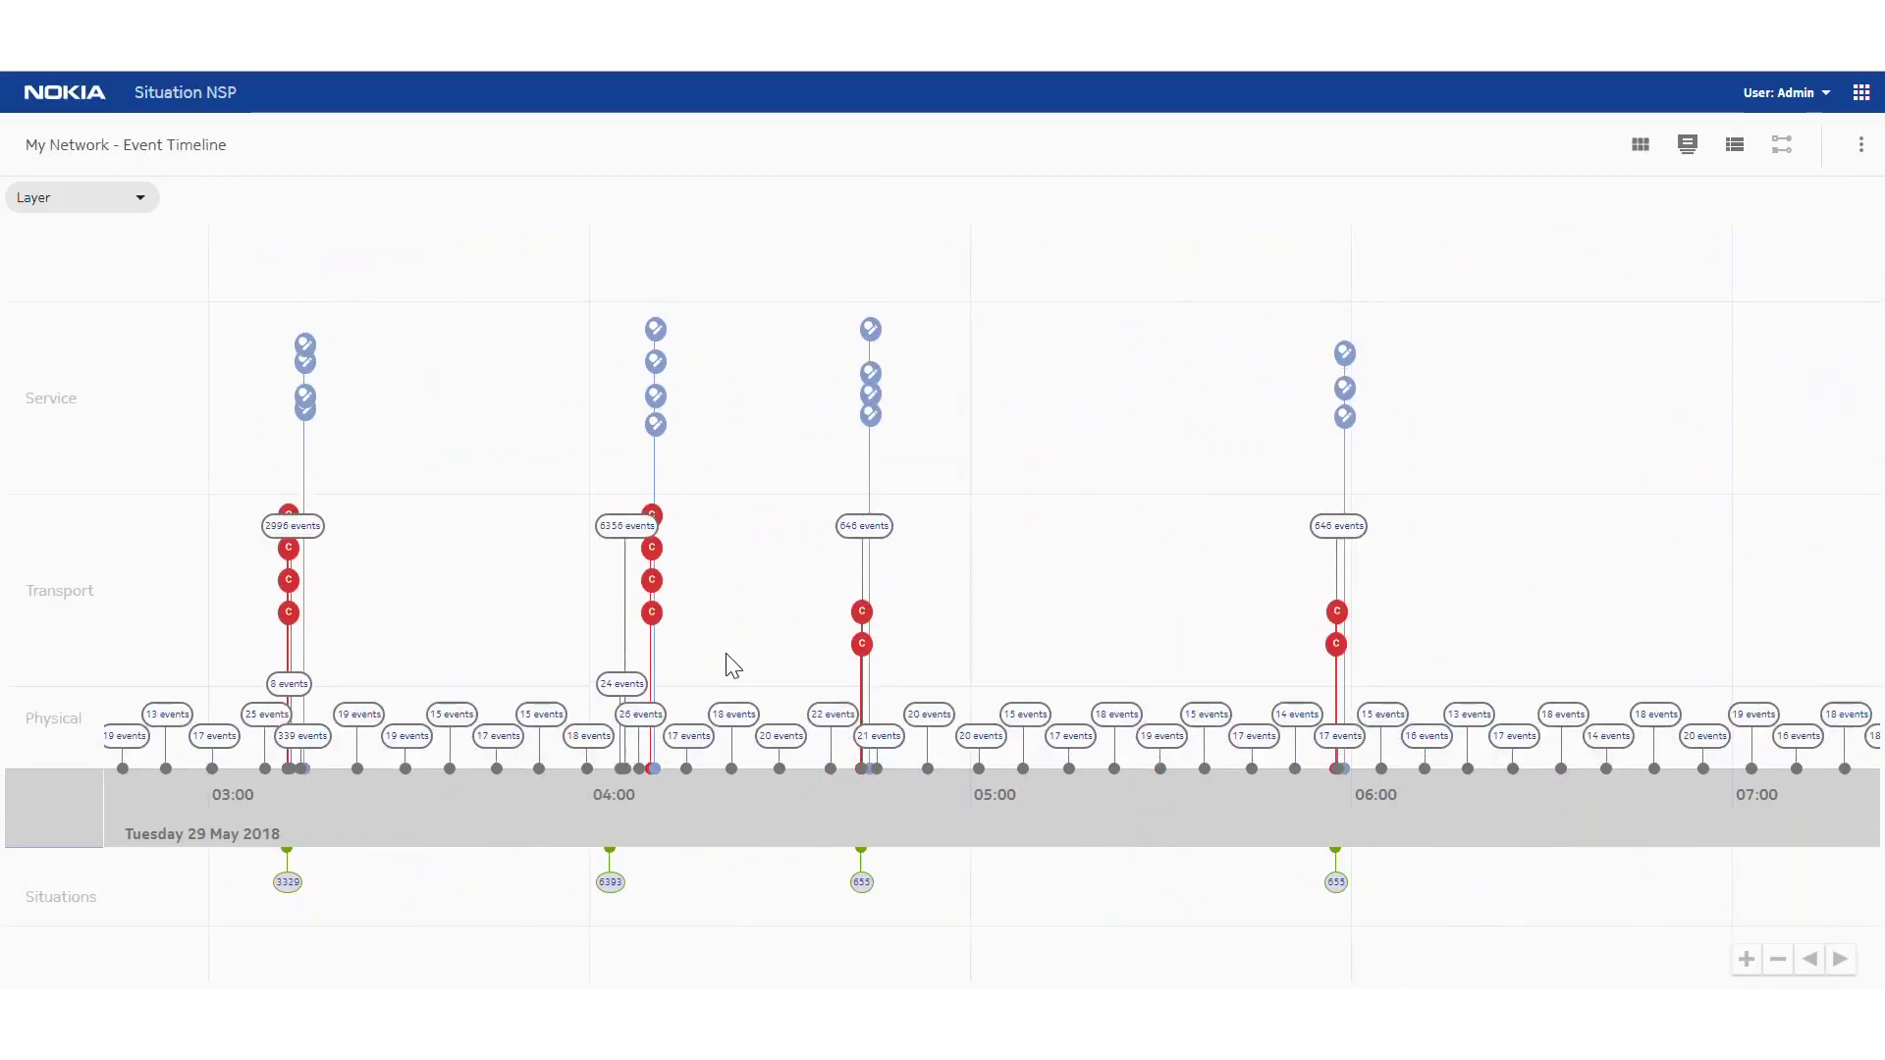
scroll(731, 666, up, 1)
scroll(635, 652, up, 1)
drag(635, 653, 797, 664)
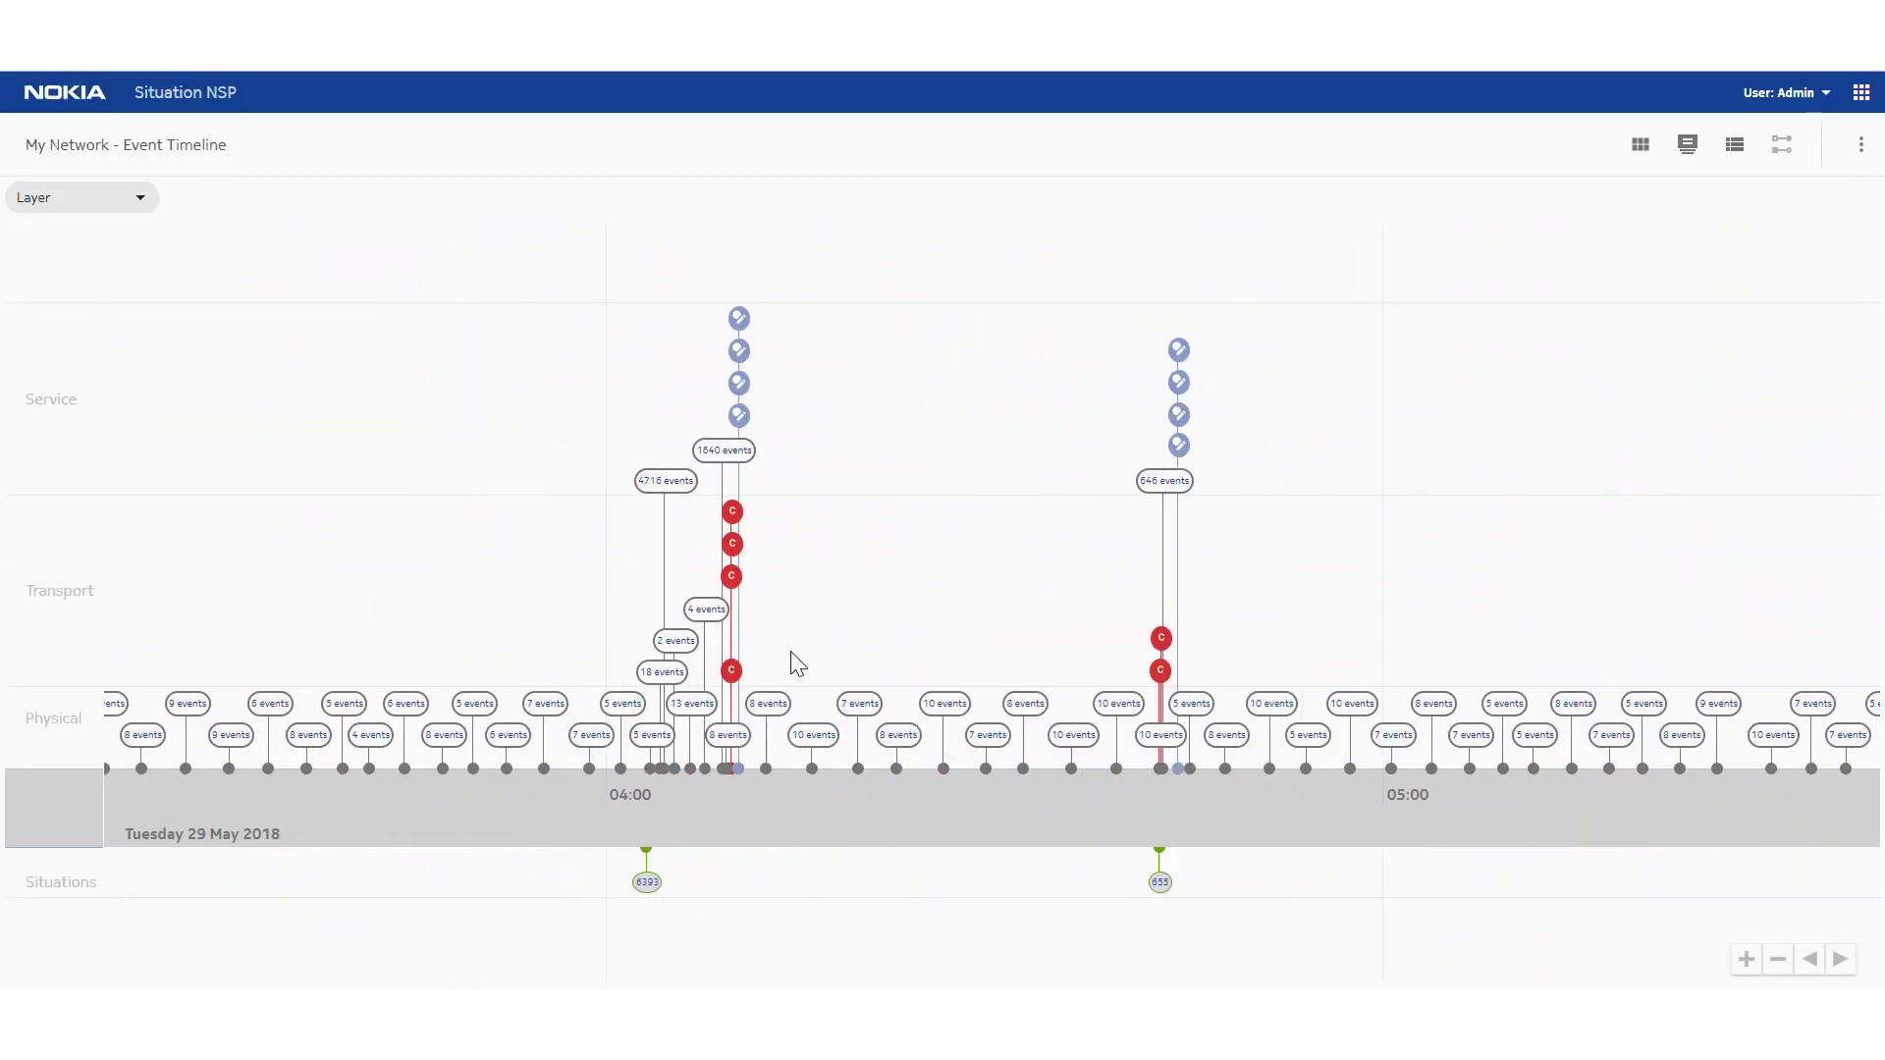
- Zoom further so the timeline spans 04:00–04:15, showing the 6393-event Situation from 04:03:08 to 04:10:14
scroll(724, 661, up, 1)
scroll(724, 648, up, 1)
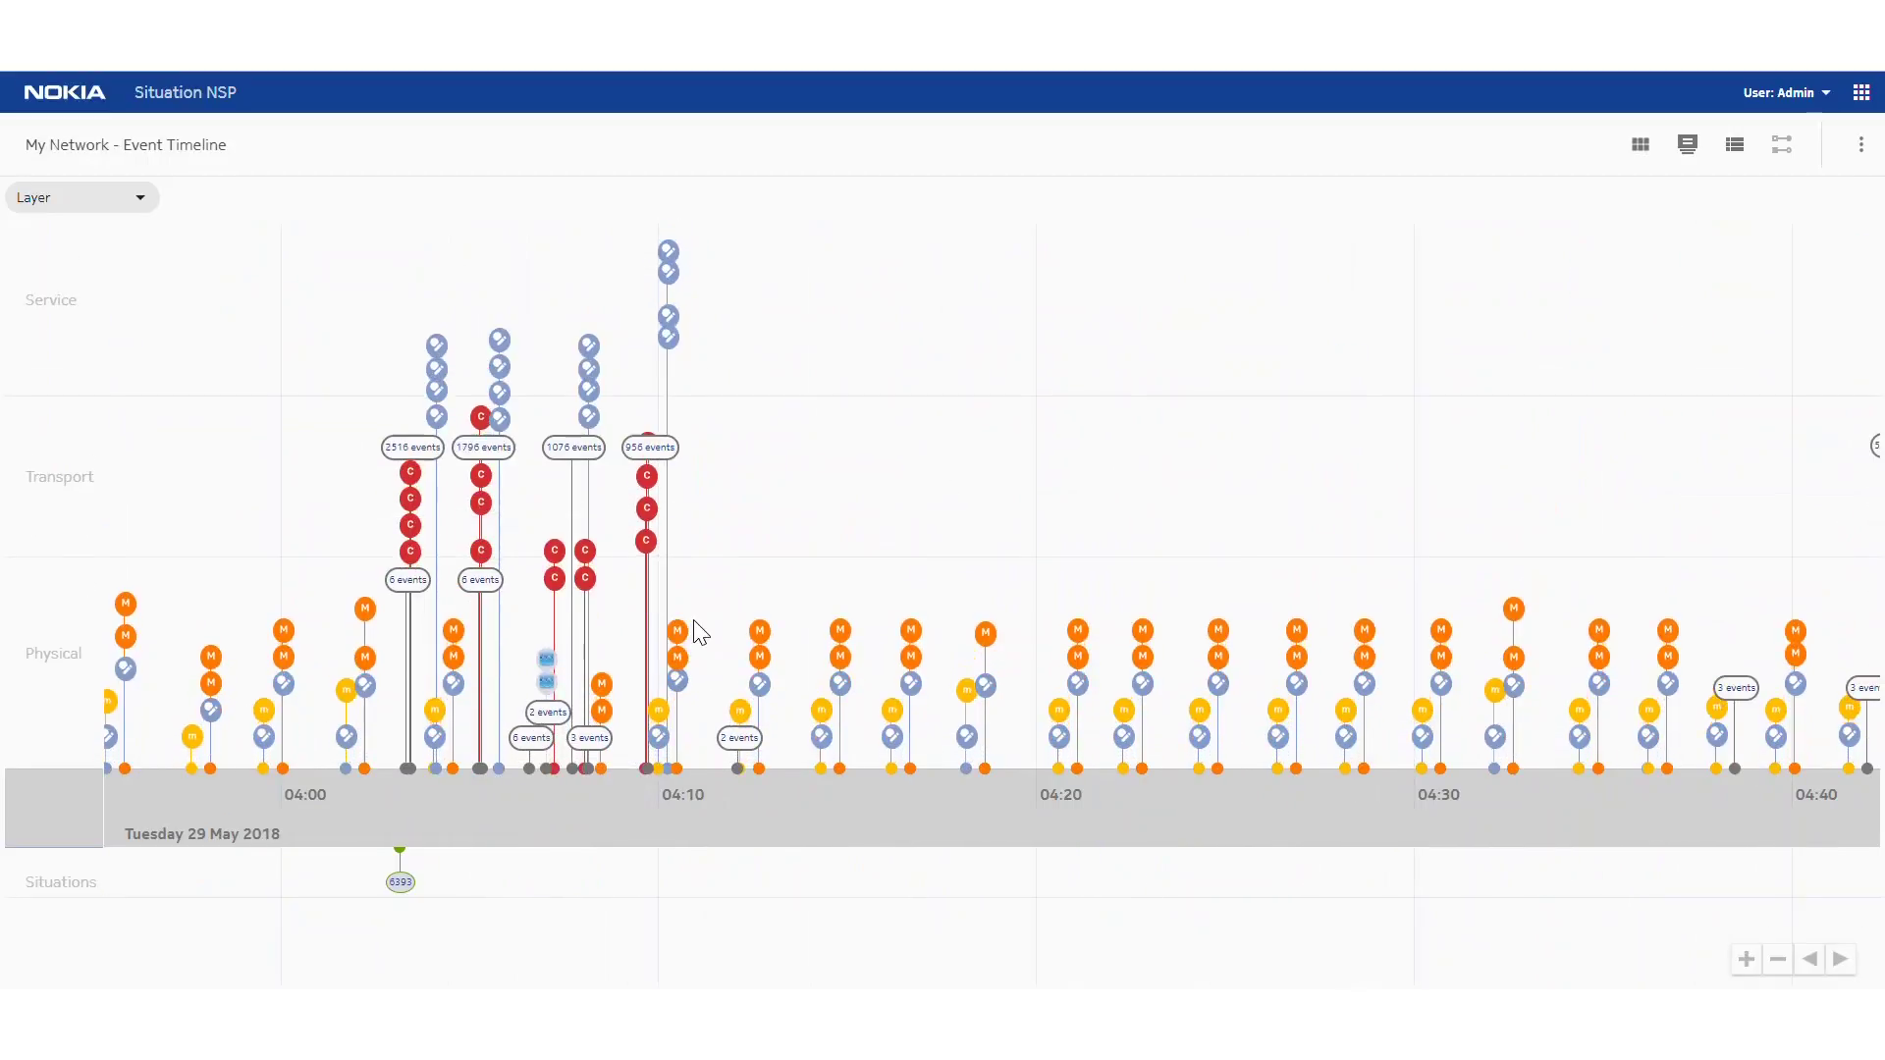
drag(697, 632, 1213, 509)
scroll(967, 539, up, 1)
scroll(901, 538, up, 1)
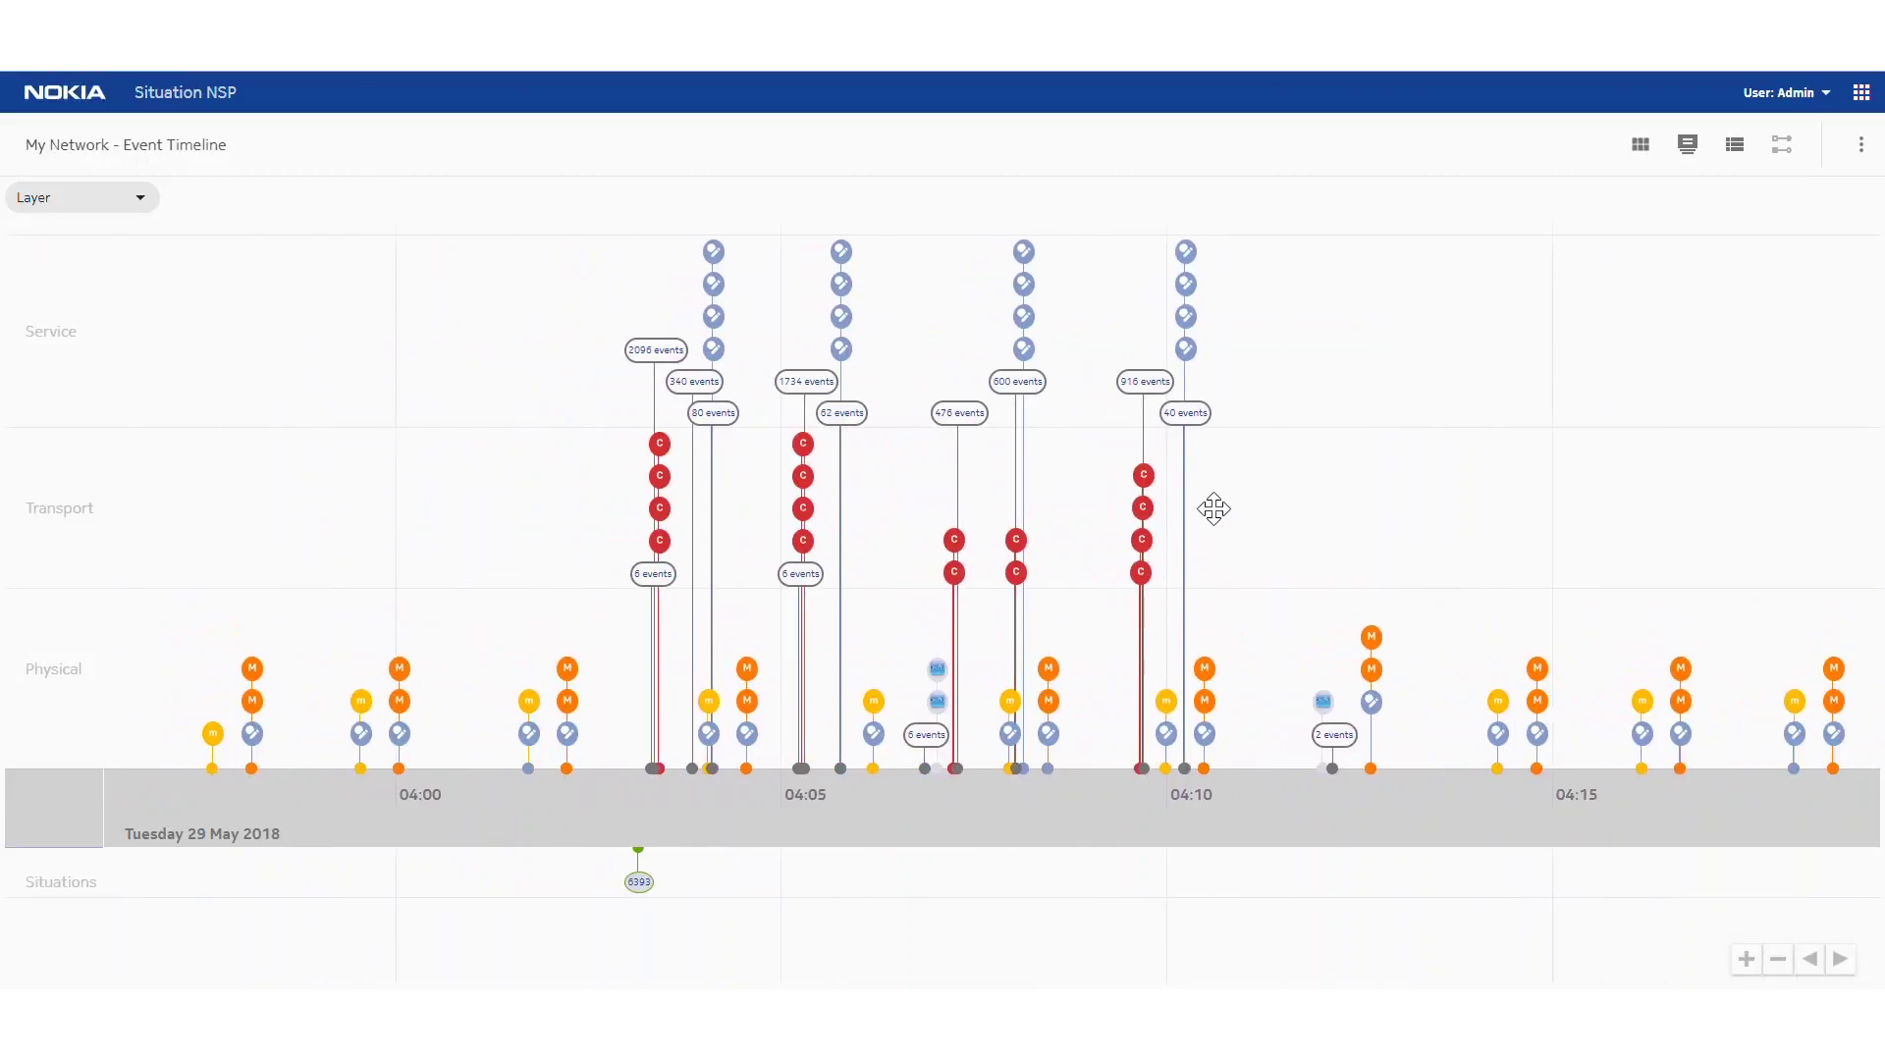
- Open the Layer dropdown that sets how timeline rows are grouped
mouse_move(573, 677)
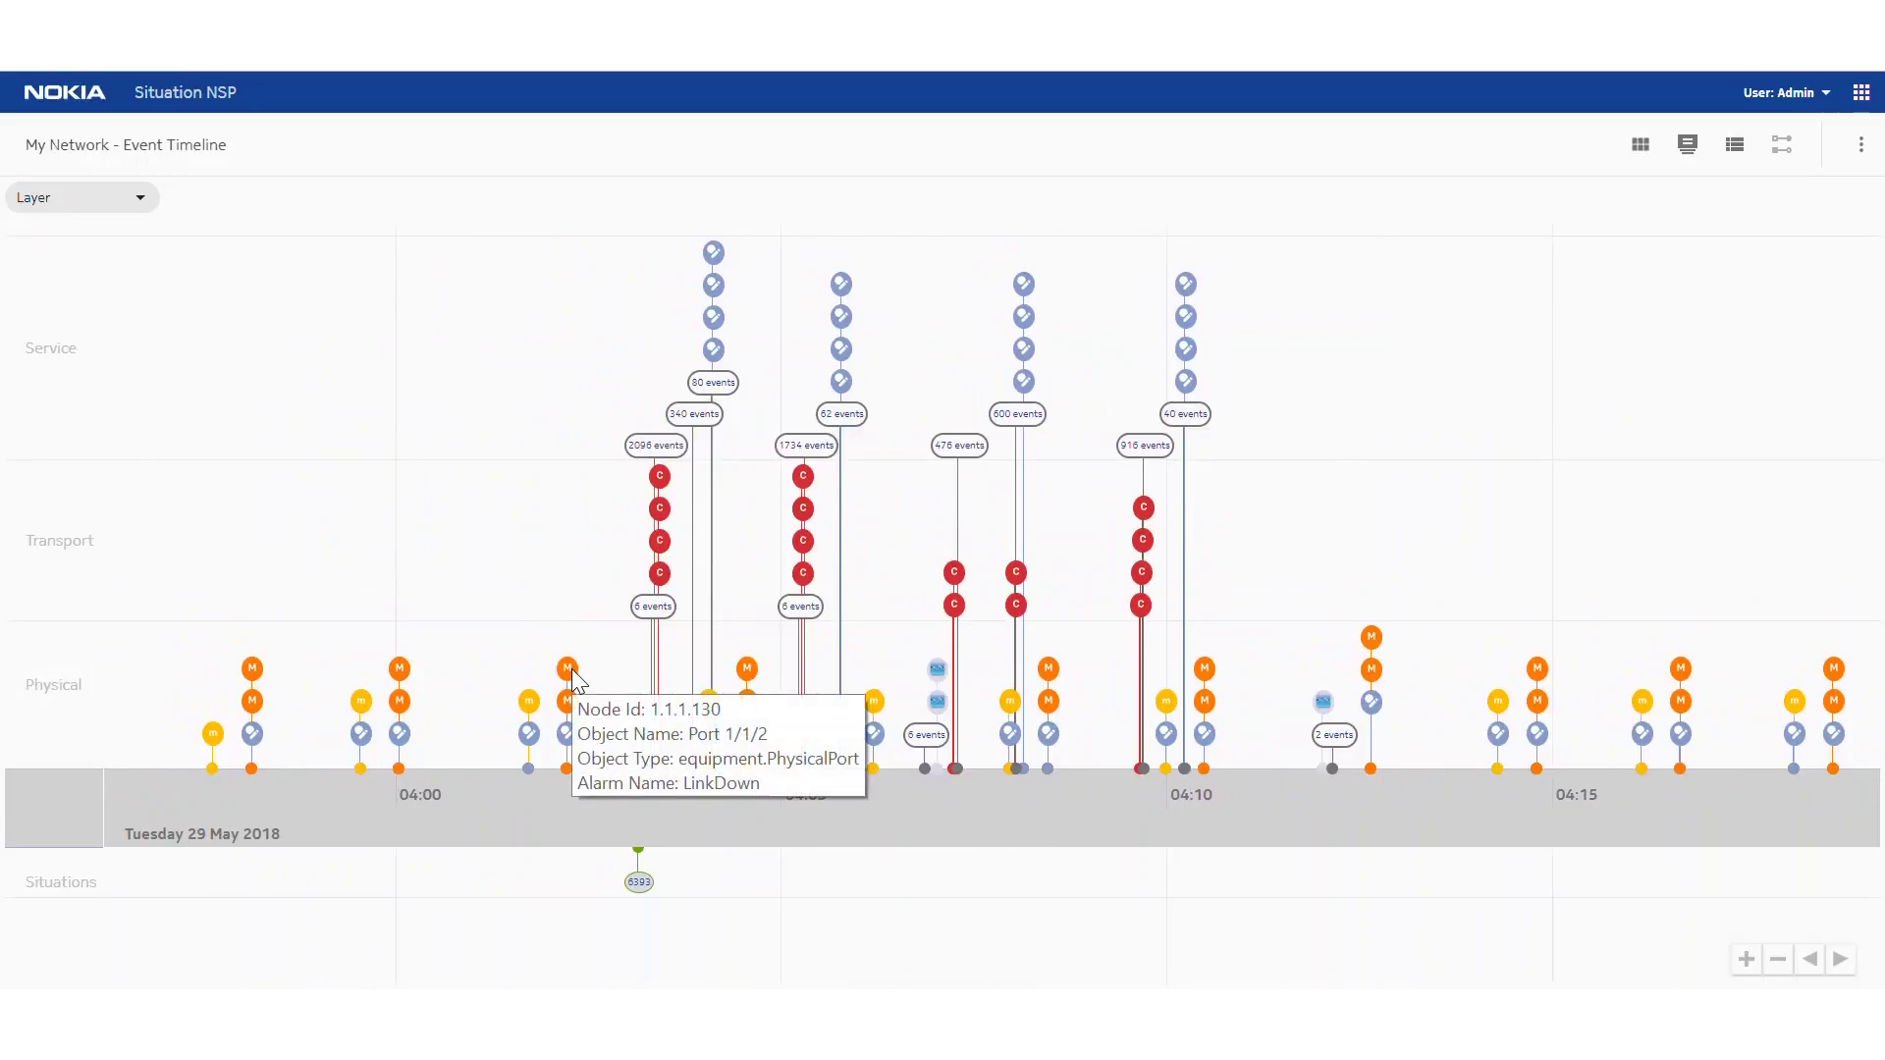
mouse_move(640, 882)
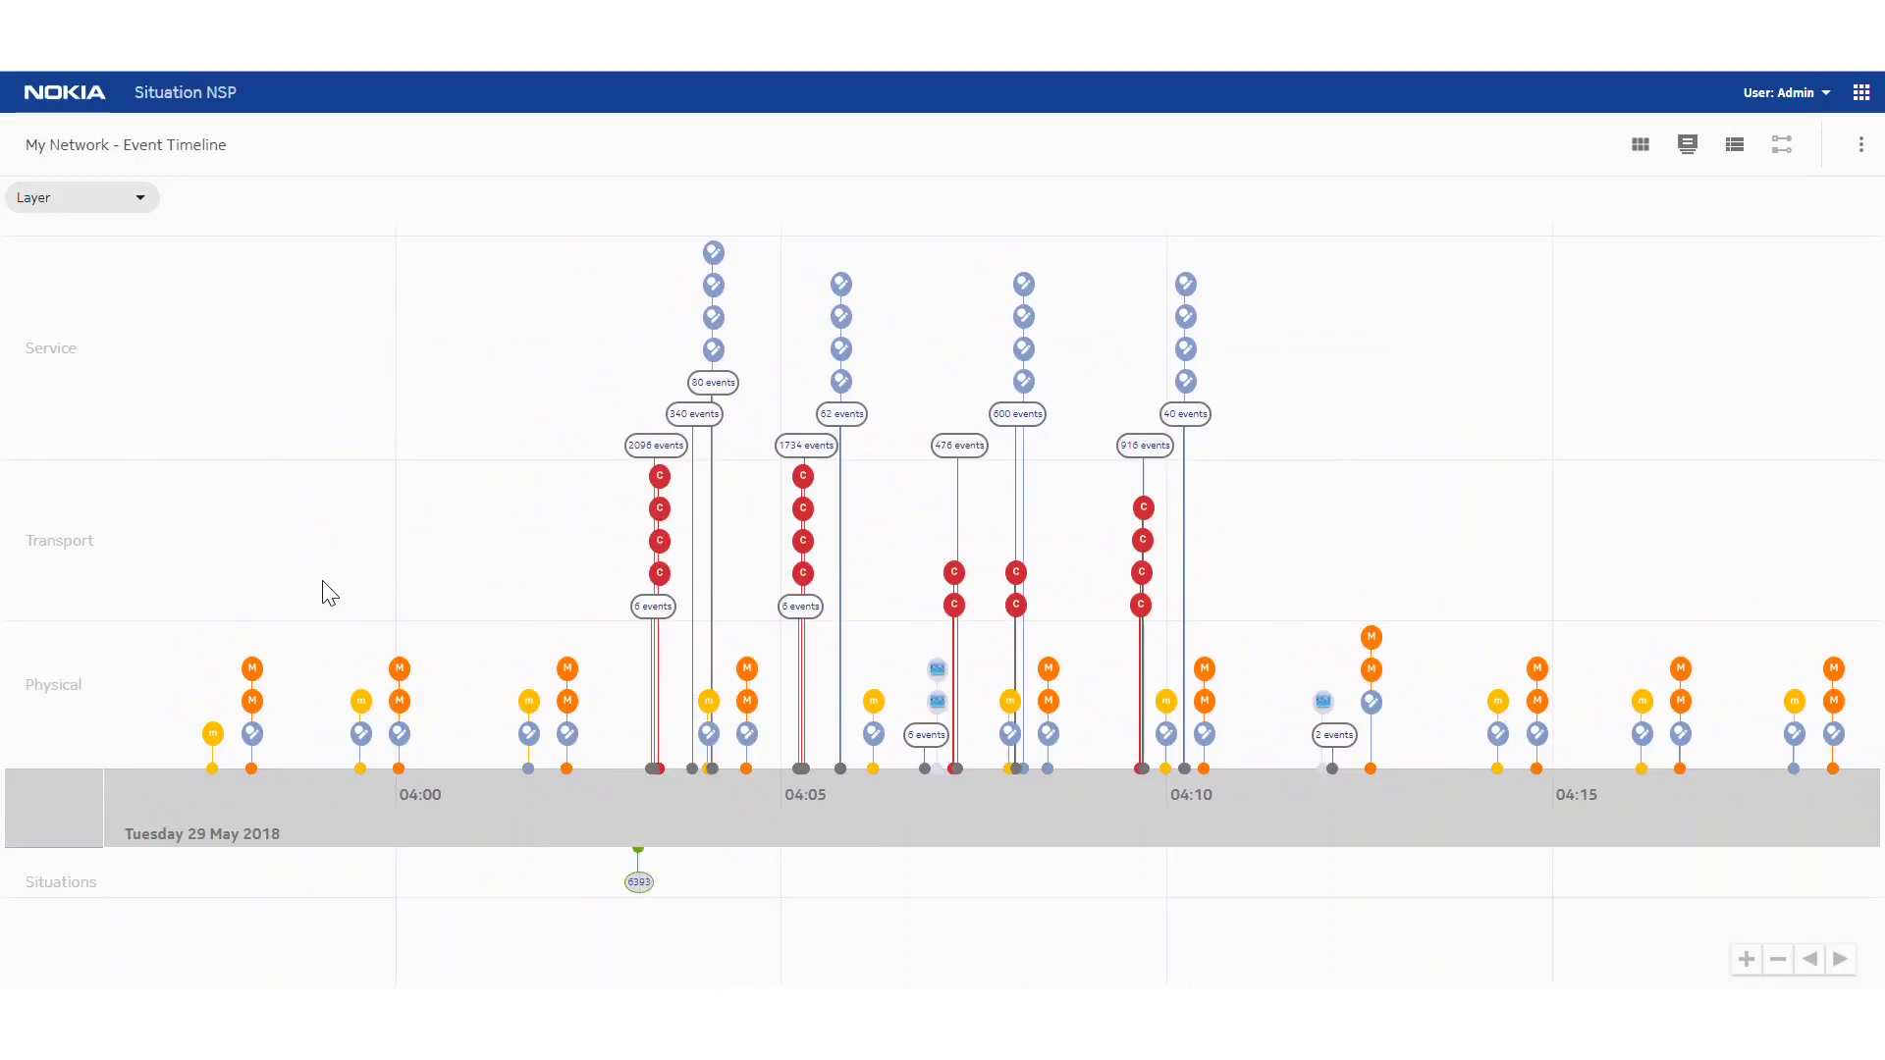
click(140, 200)
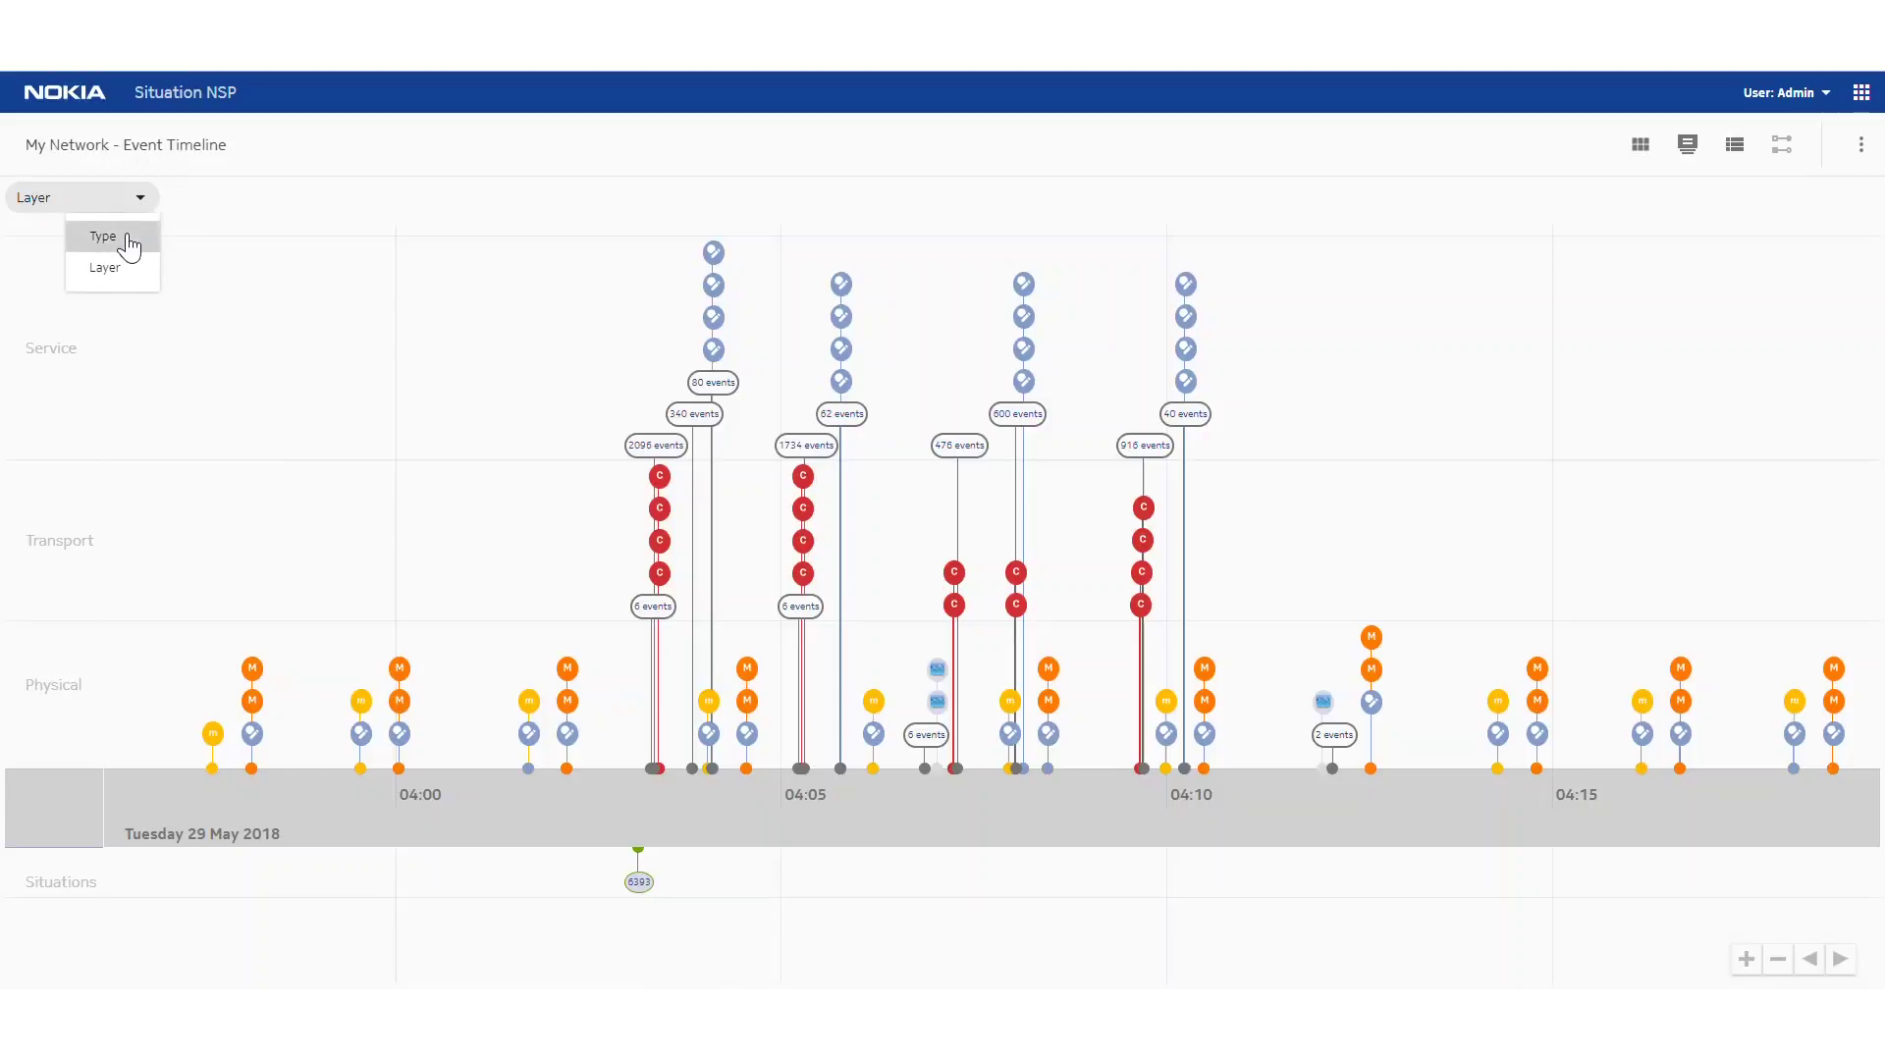
- Group timeline rows by Type (Config, Baseline, Alarm) and frame the events around 13:55–14:10
click(130, 247)
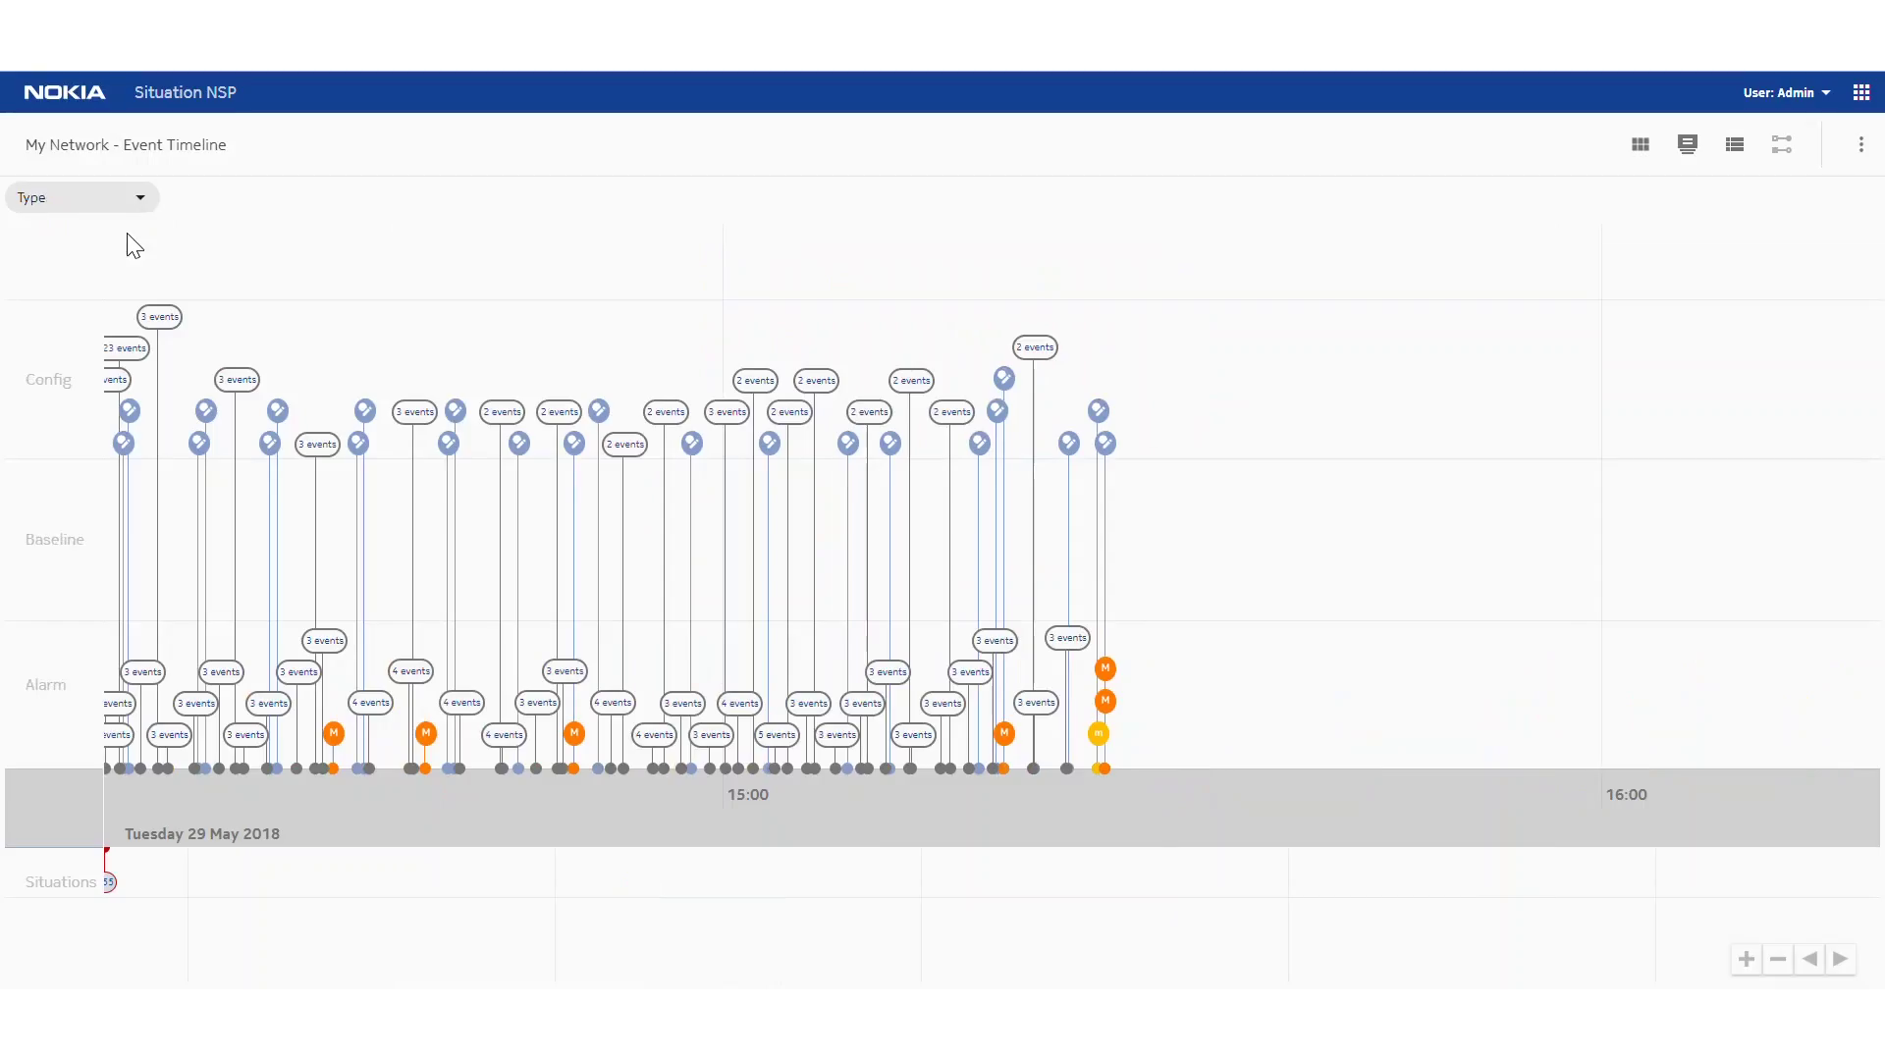
drag(261, 602, 1220, 593)
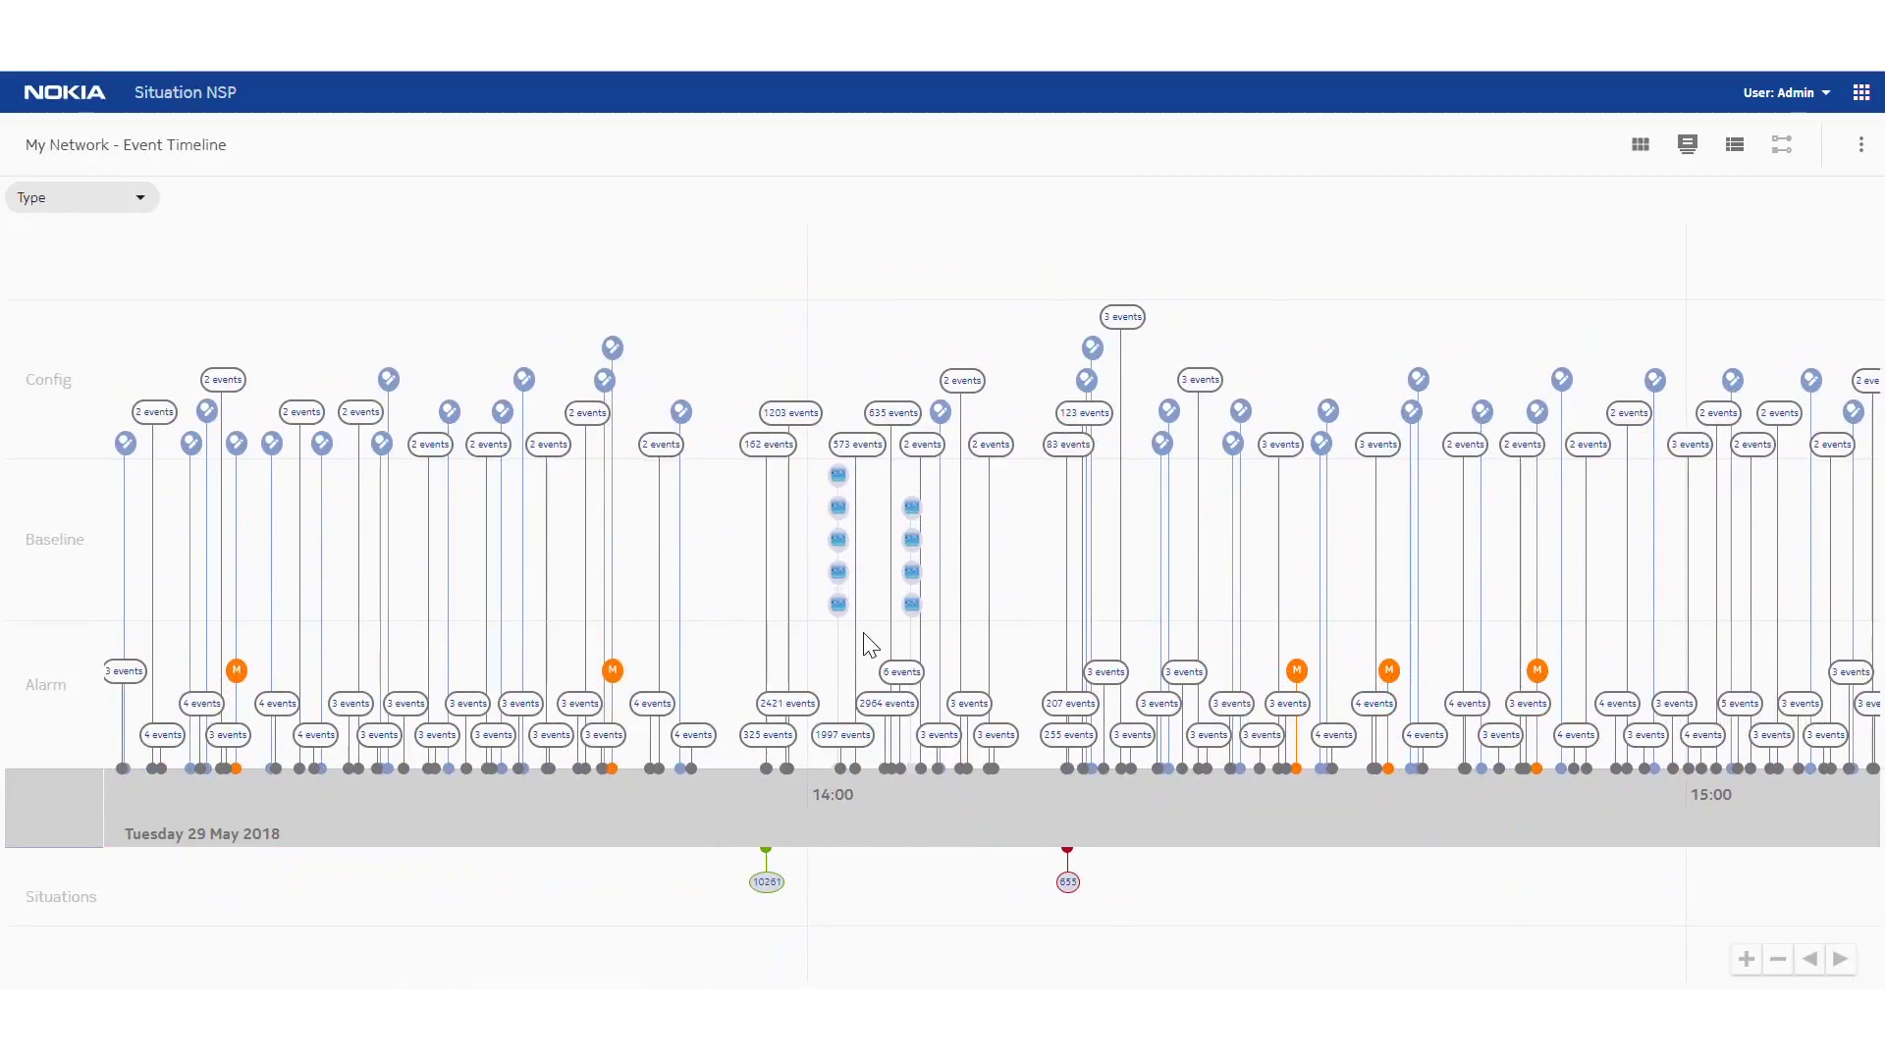
scroll(854, 644, up, 5)
scroll(859, 644, up, 3)
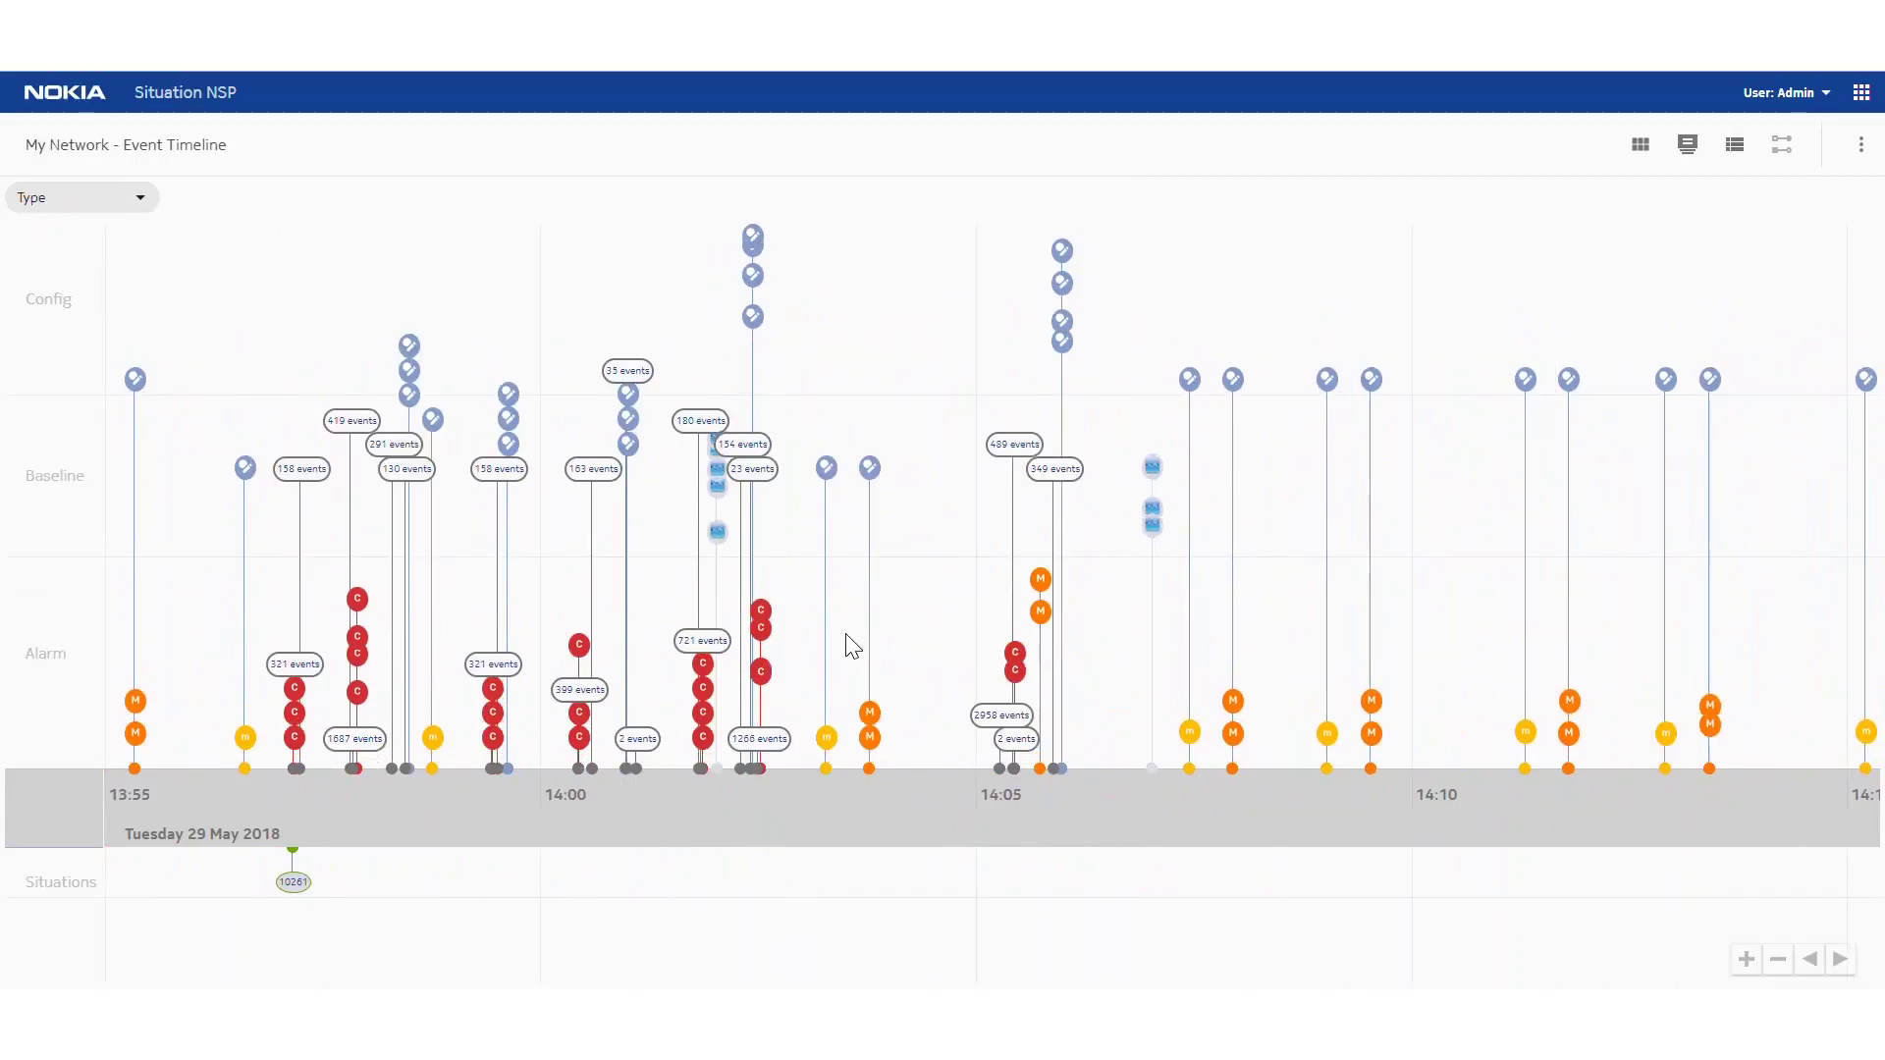
scroll(815, 628, down, 2)
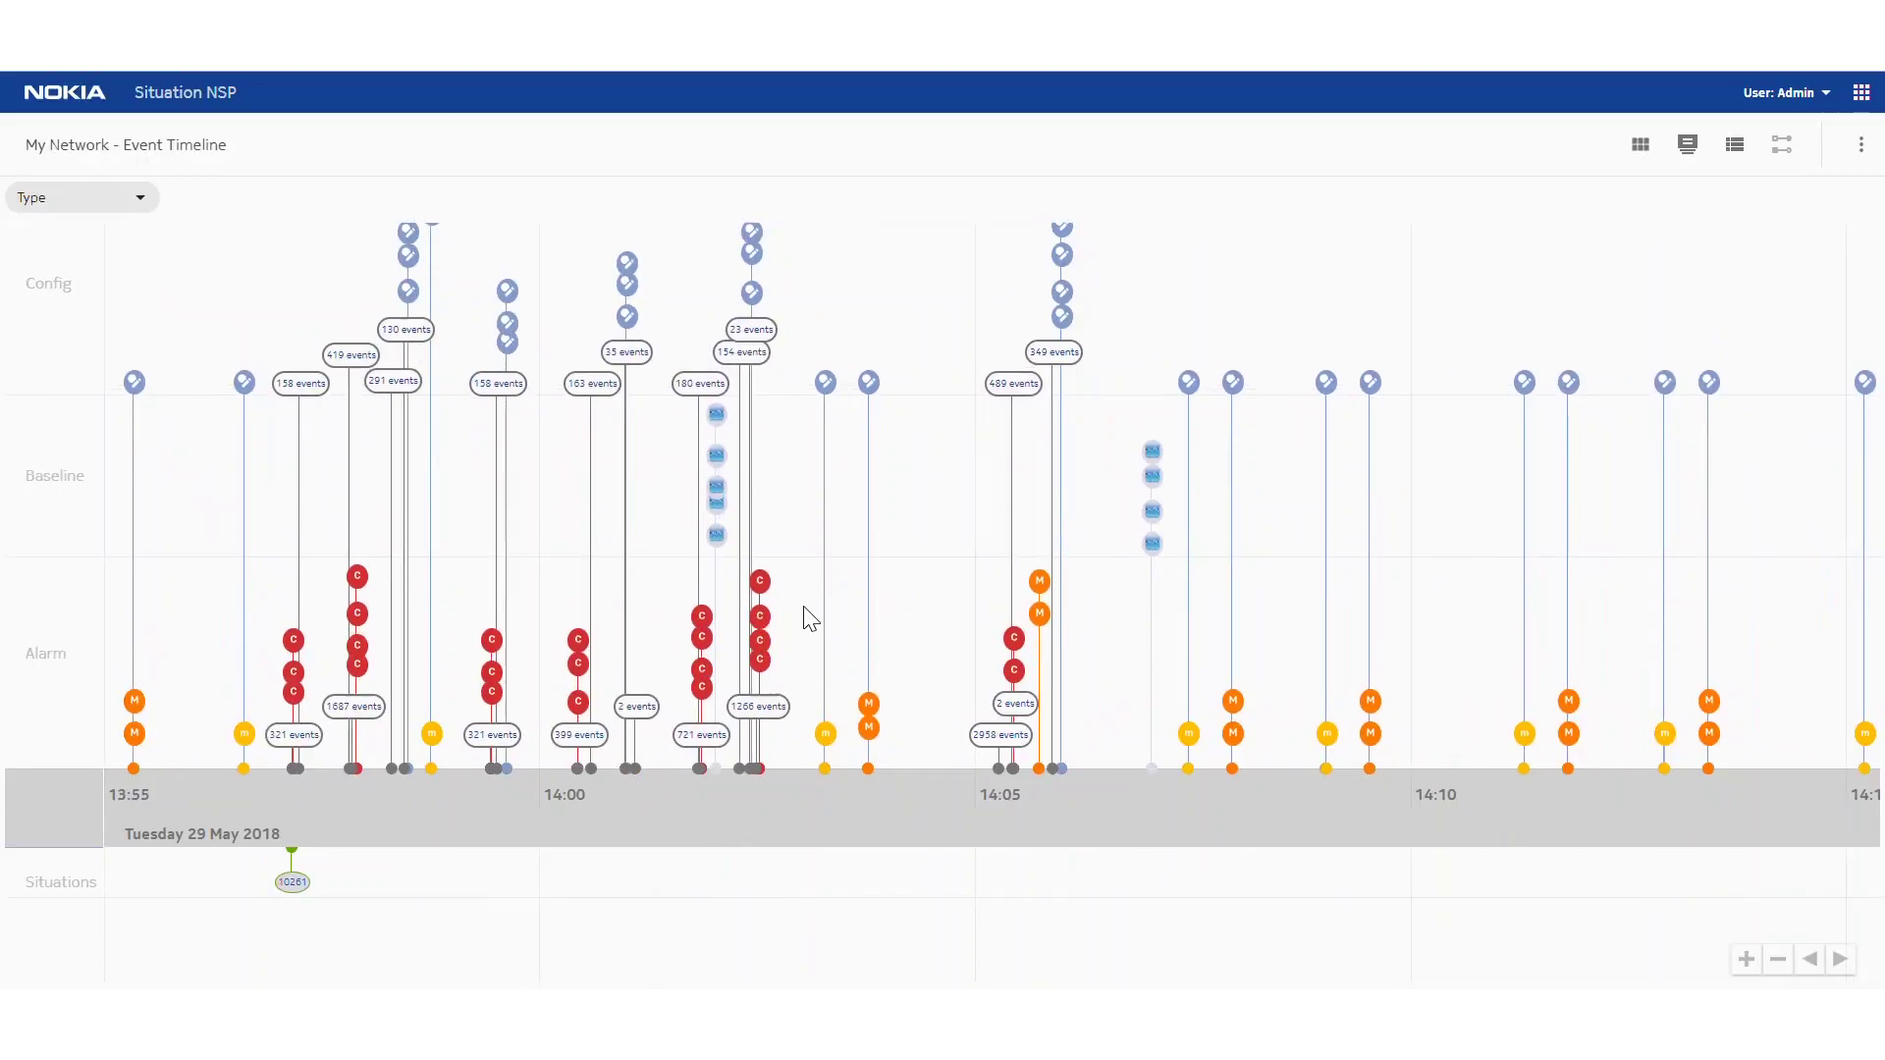
drag(808, 618, 952, 623)
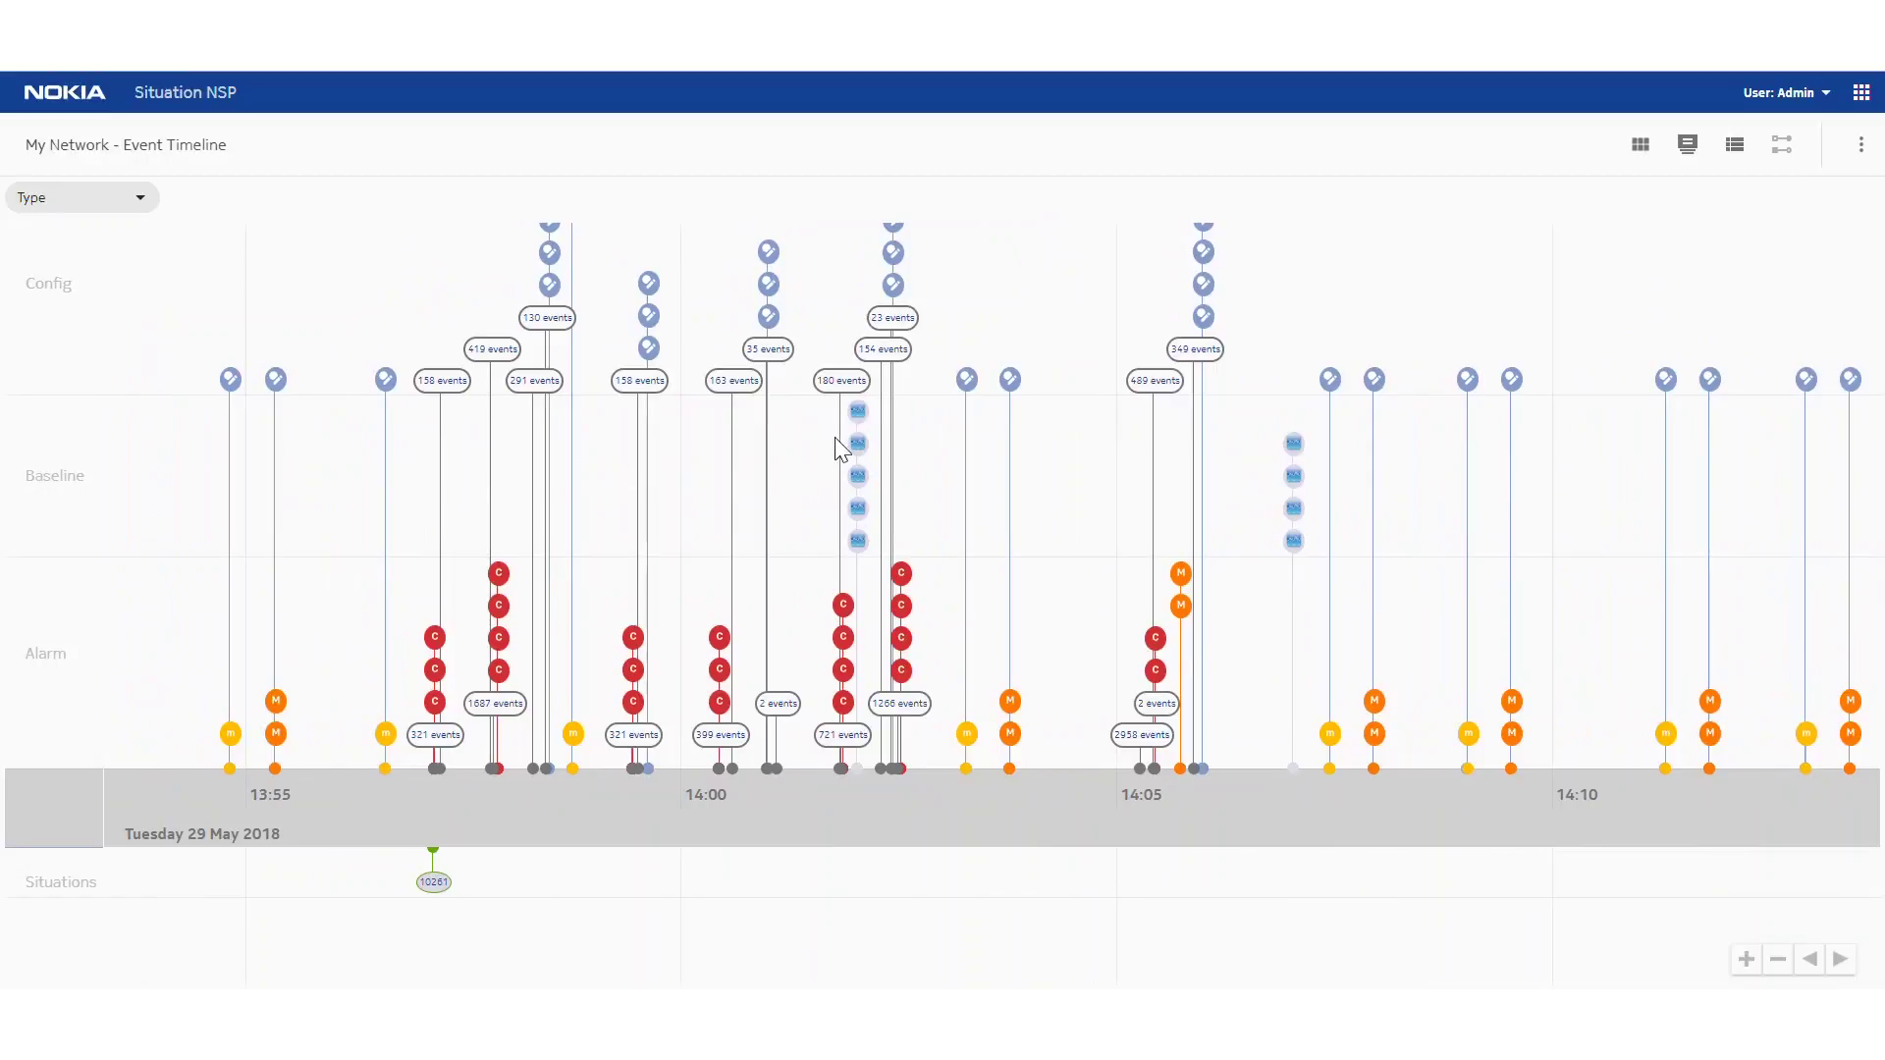
mouse_move(863, 422)
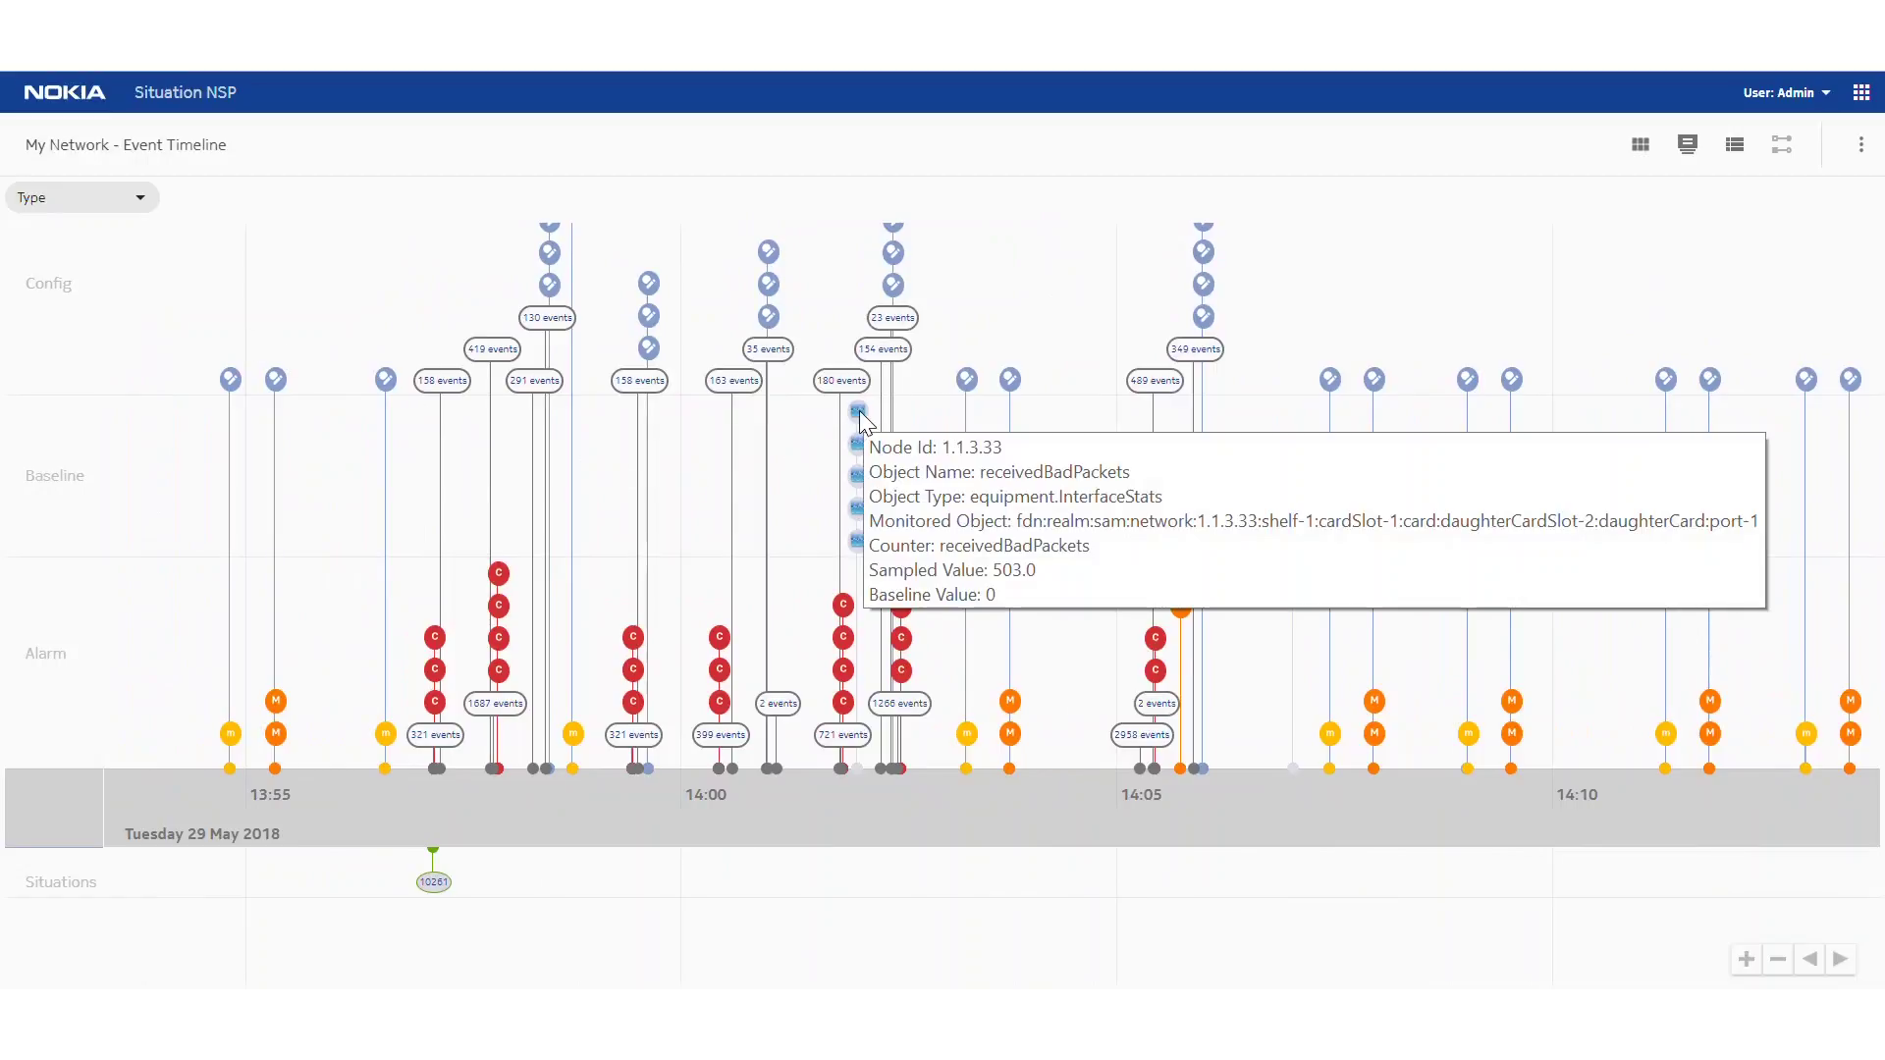
- Check the dashboard totals, then show Organized Situations with Current, Recommendations and Resolved-archive categories
click(1640, 148)
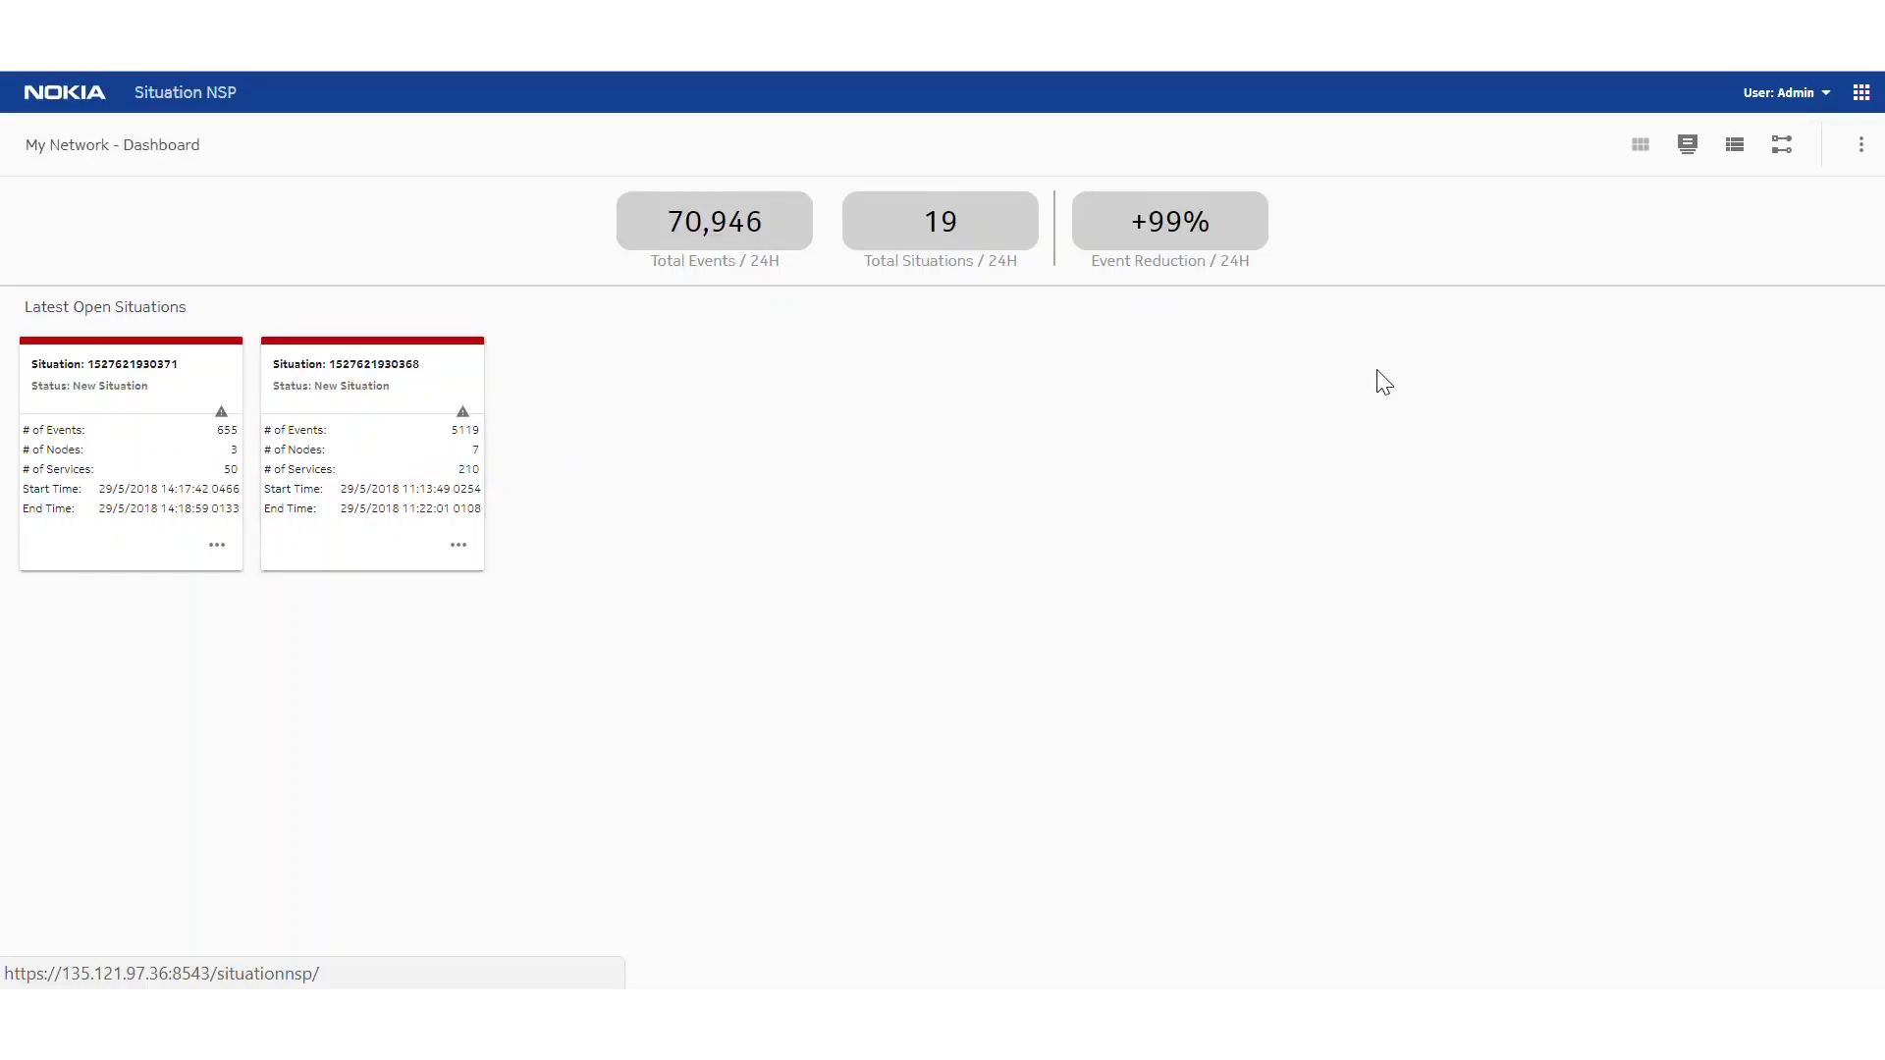
click(1689, 147)
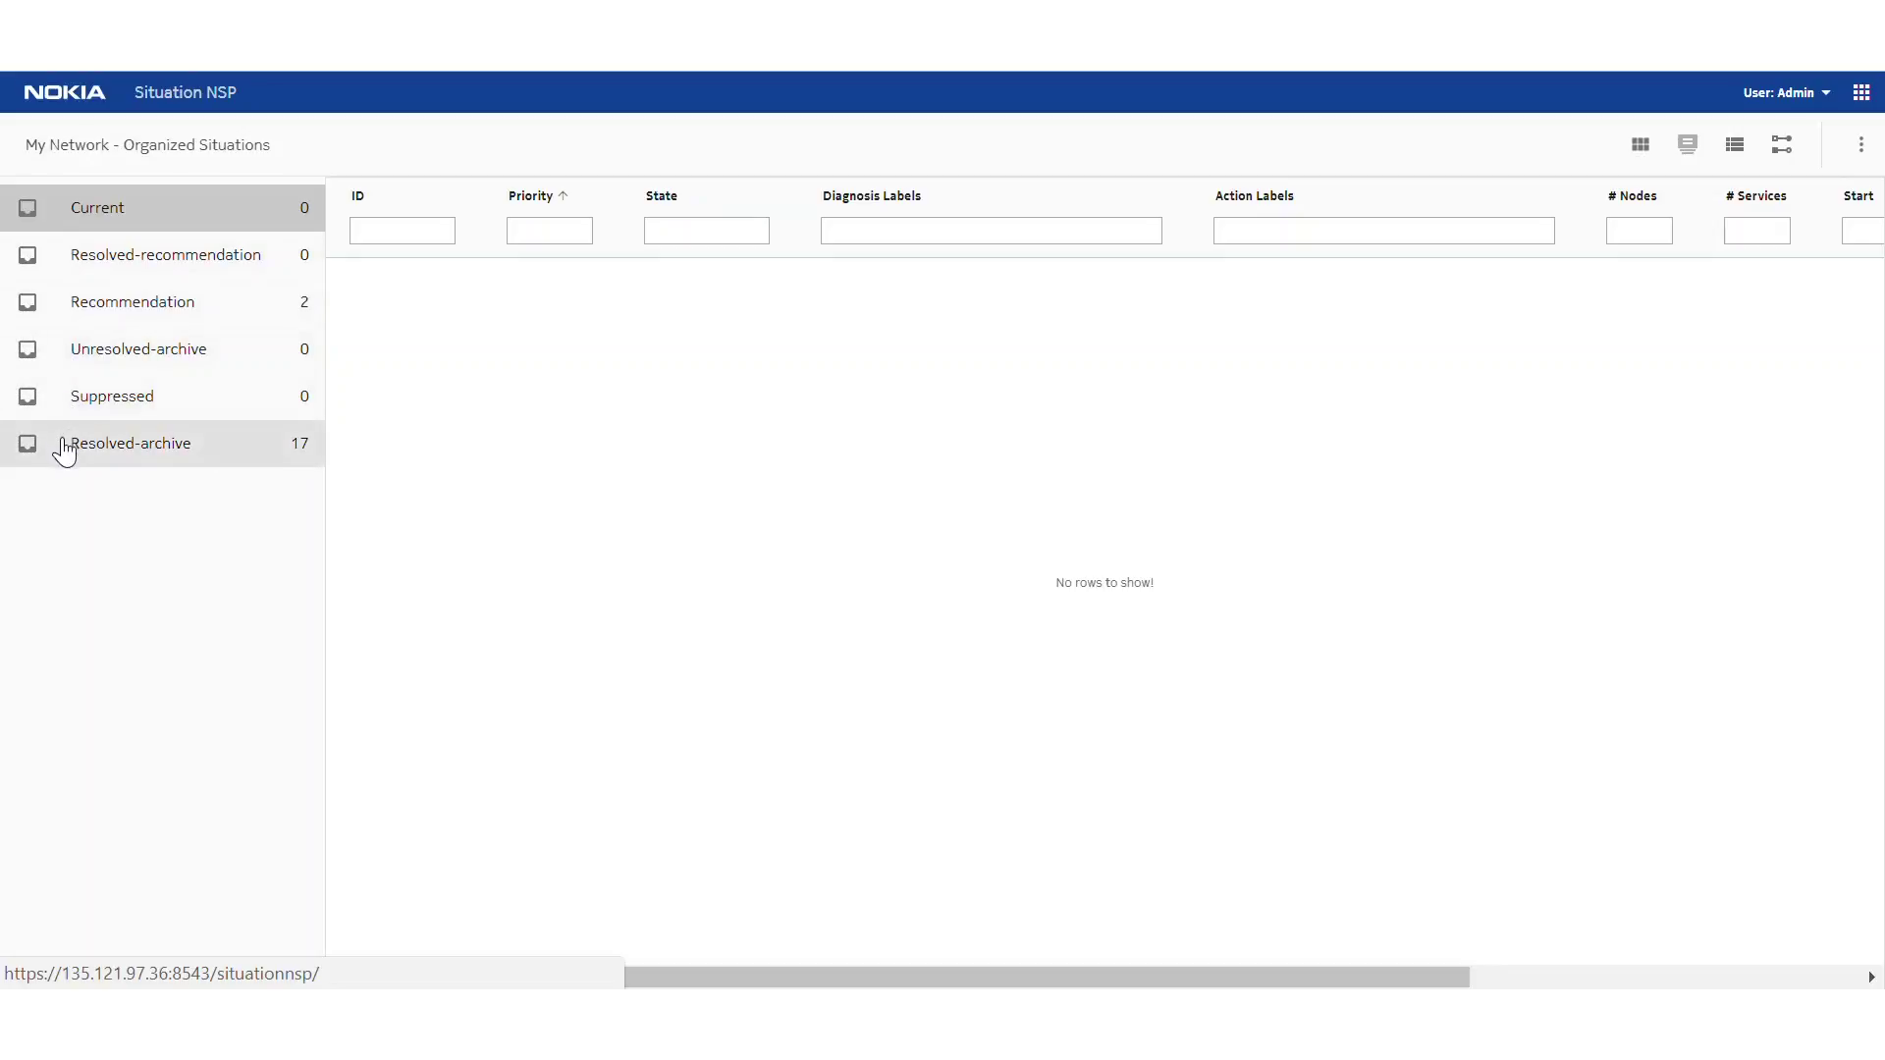
- Compare the two Recommendation situations with the 17 in Resolved-archive, then return to Recommendation
click(112, 320)
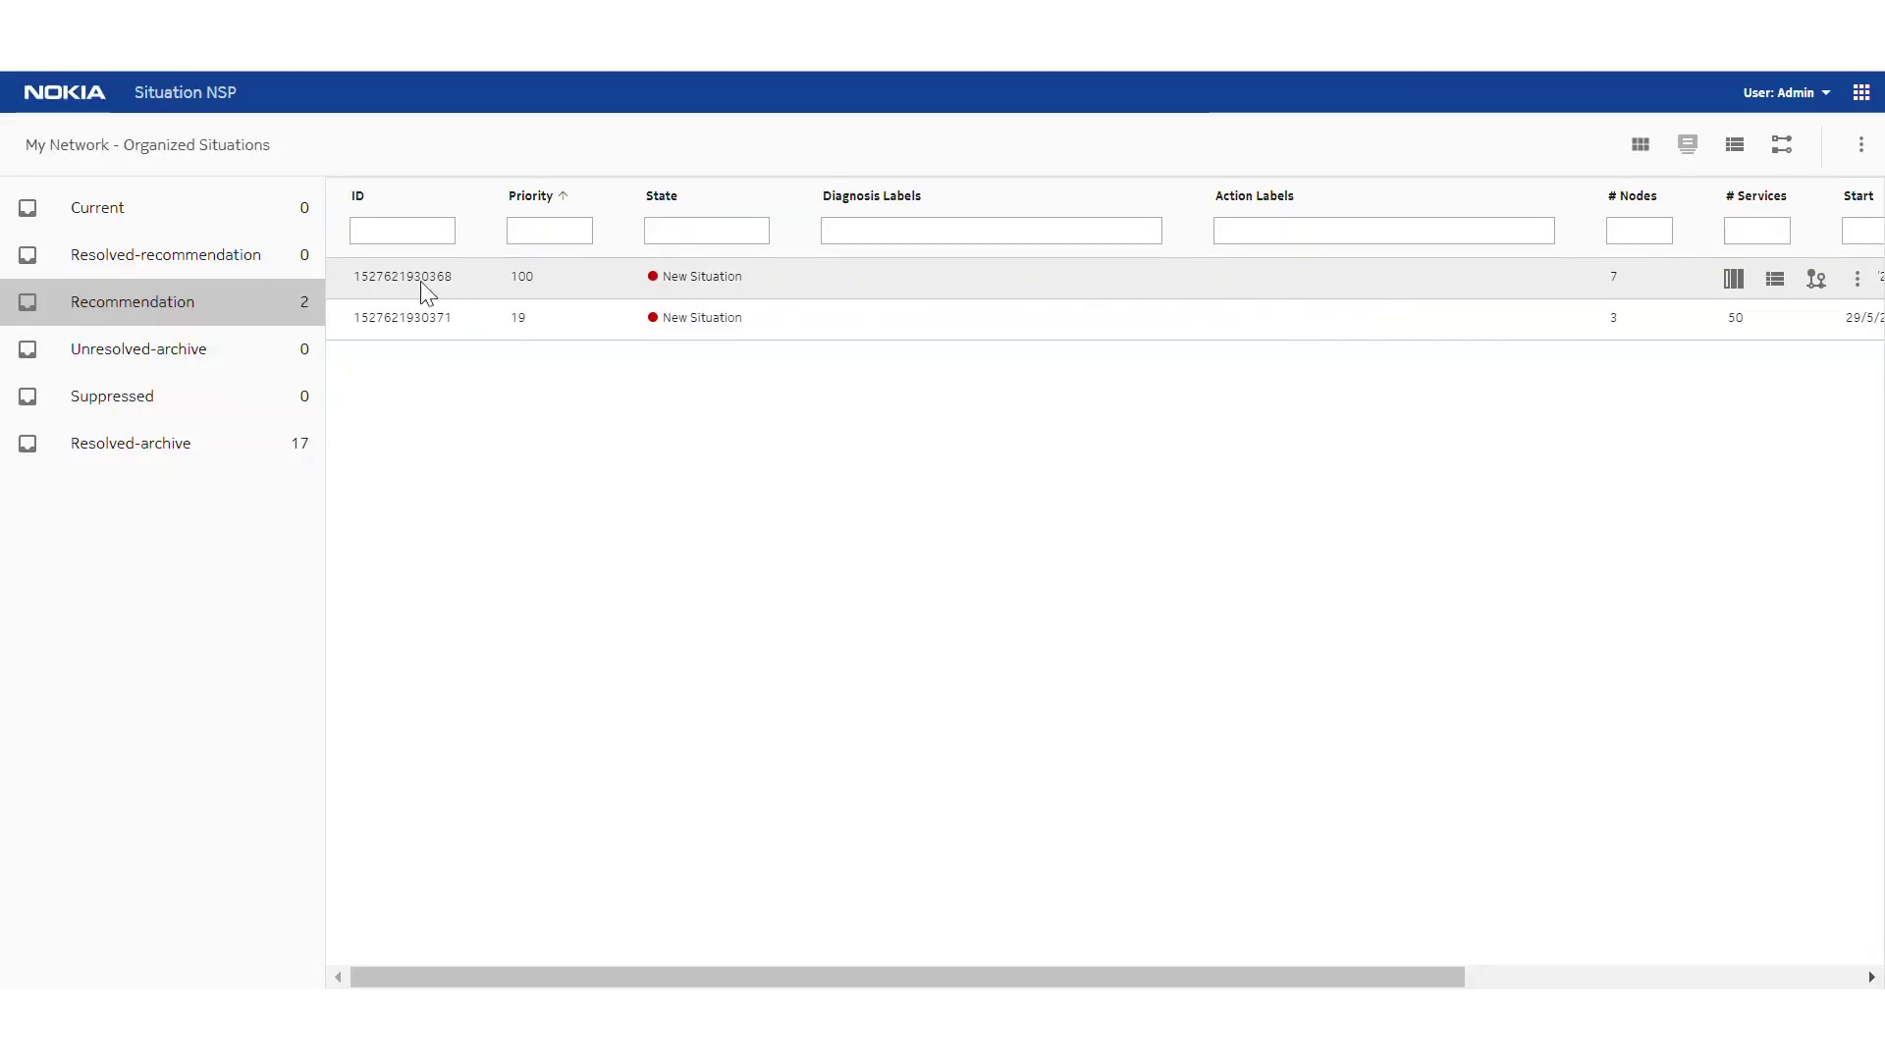
click(143, 447)
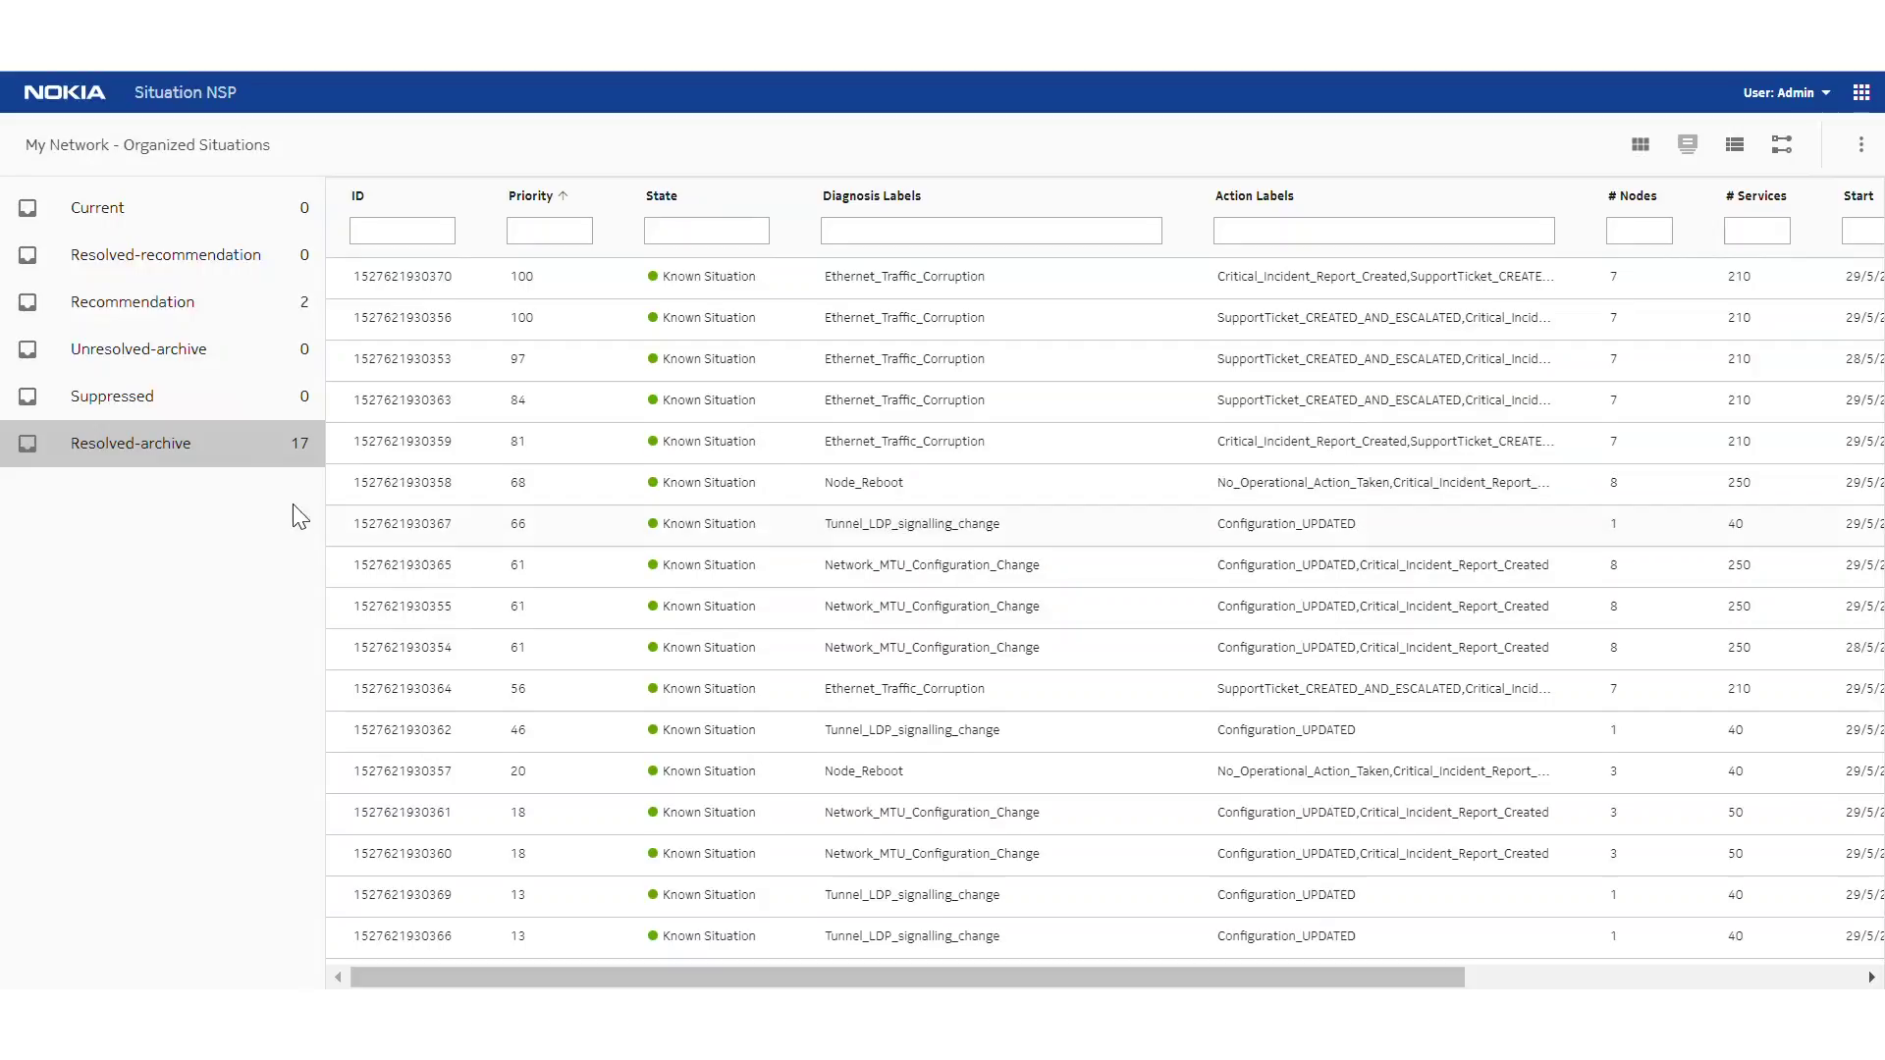
click(190, 317)
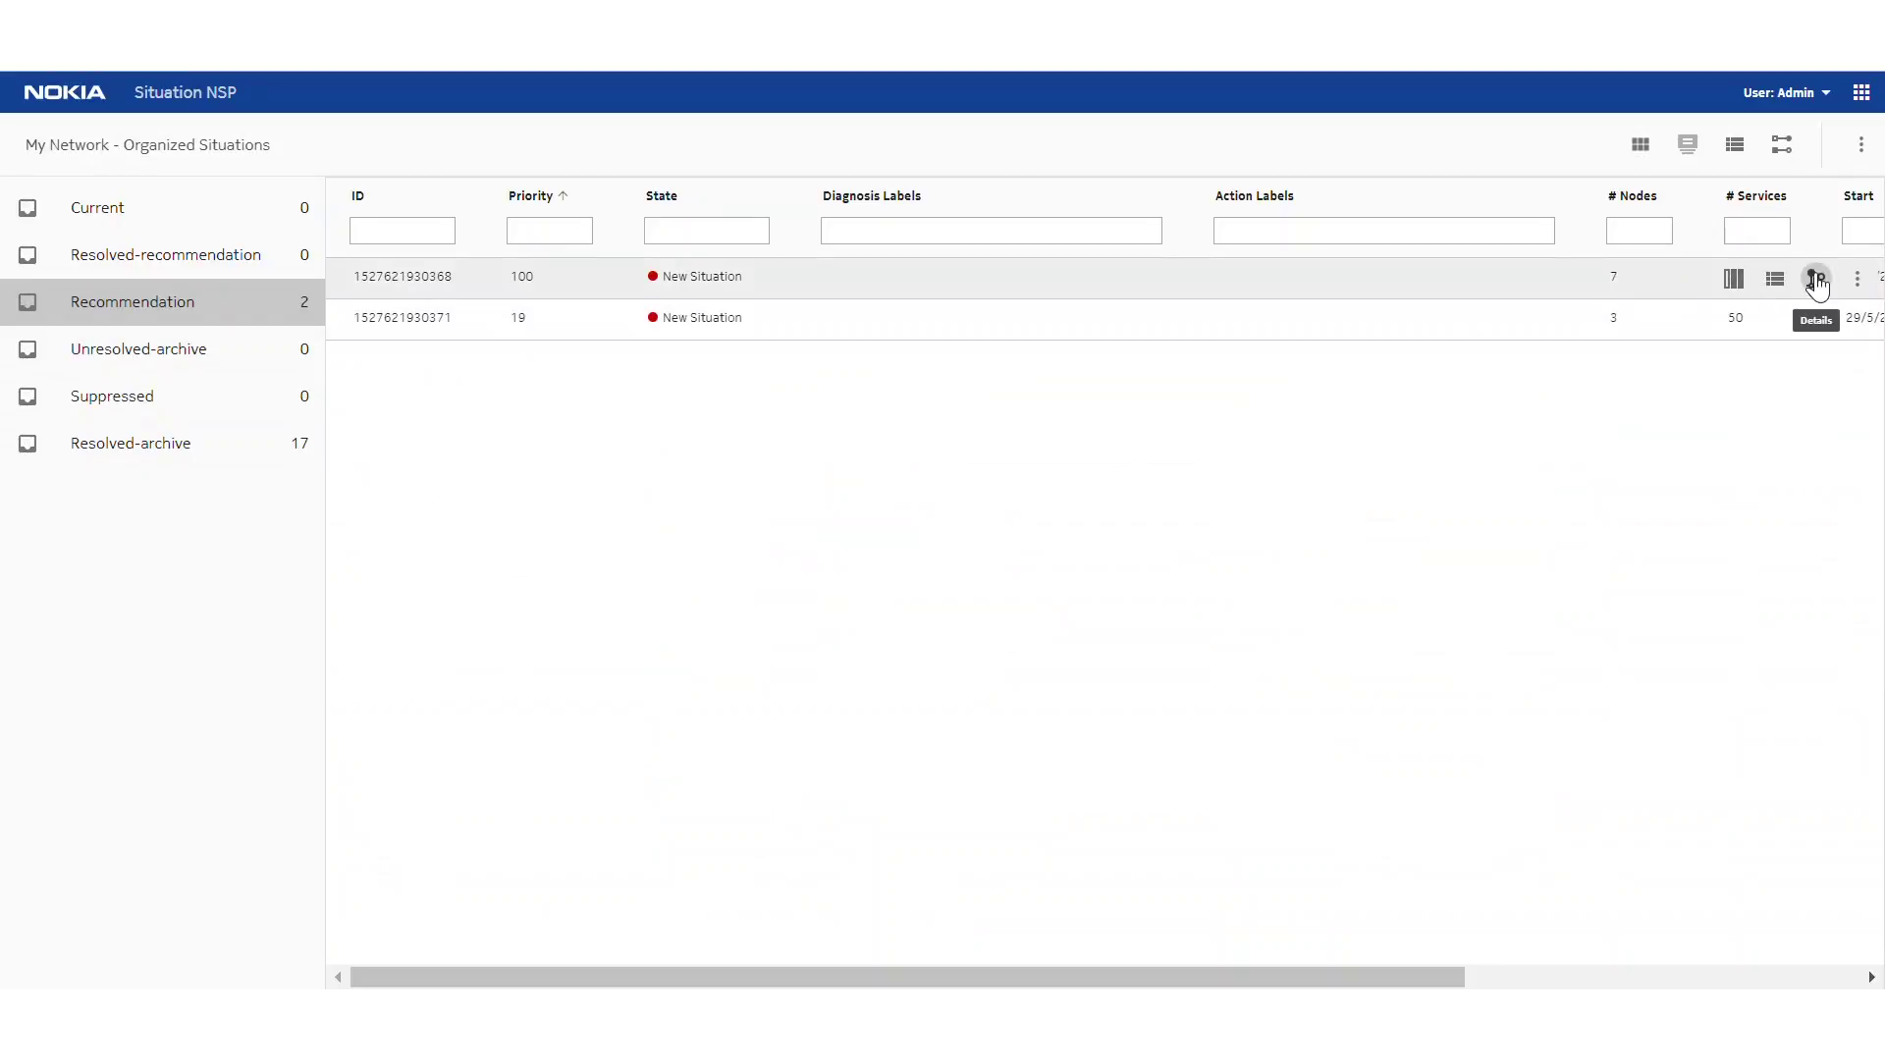
- View the first new situation's Service, Transport and Physical layer timeline, then list its similar known situations
click(1816, 282)
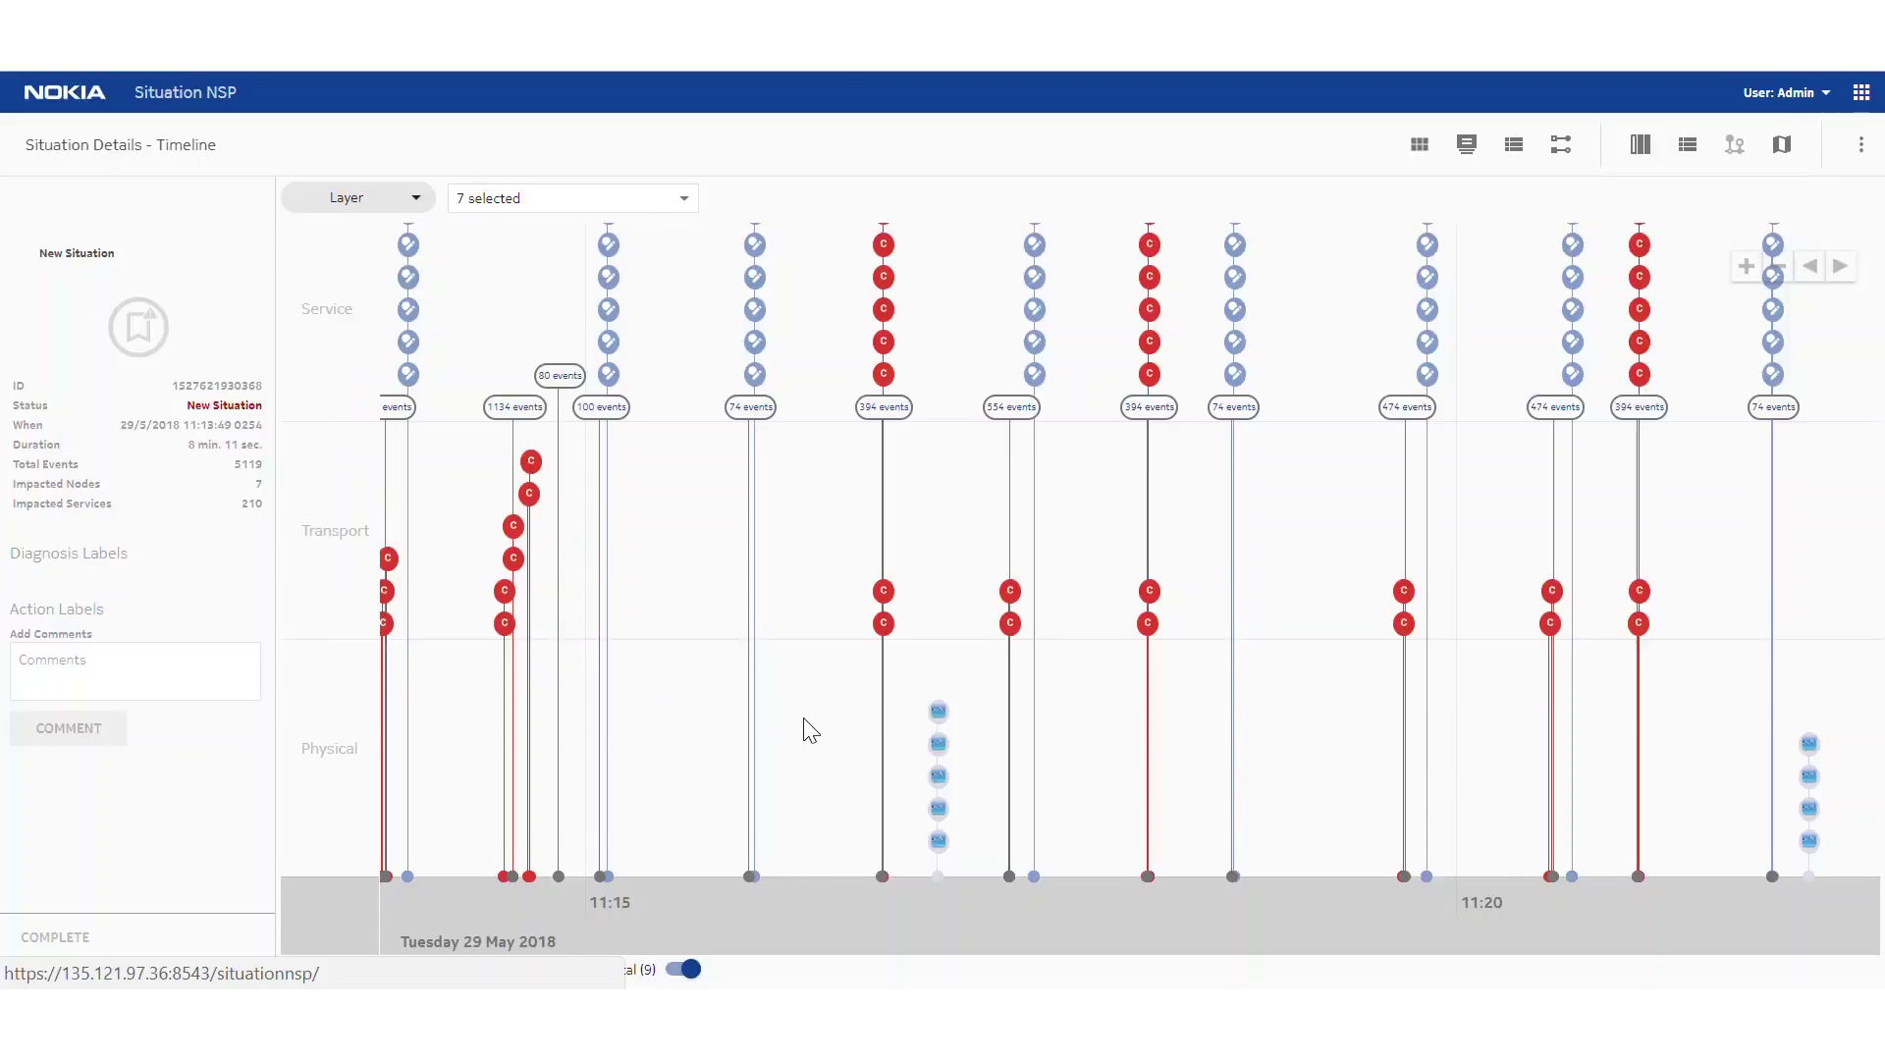
mouse_move(940, 715)
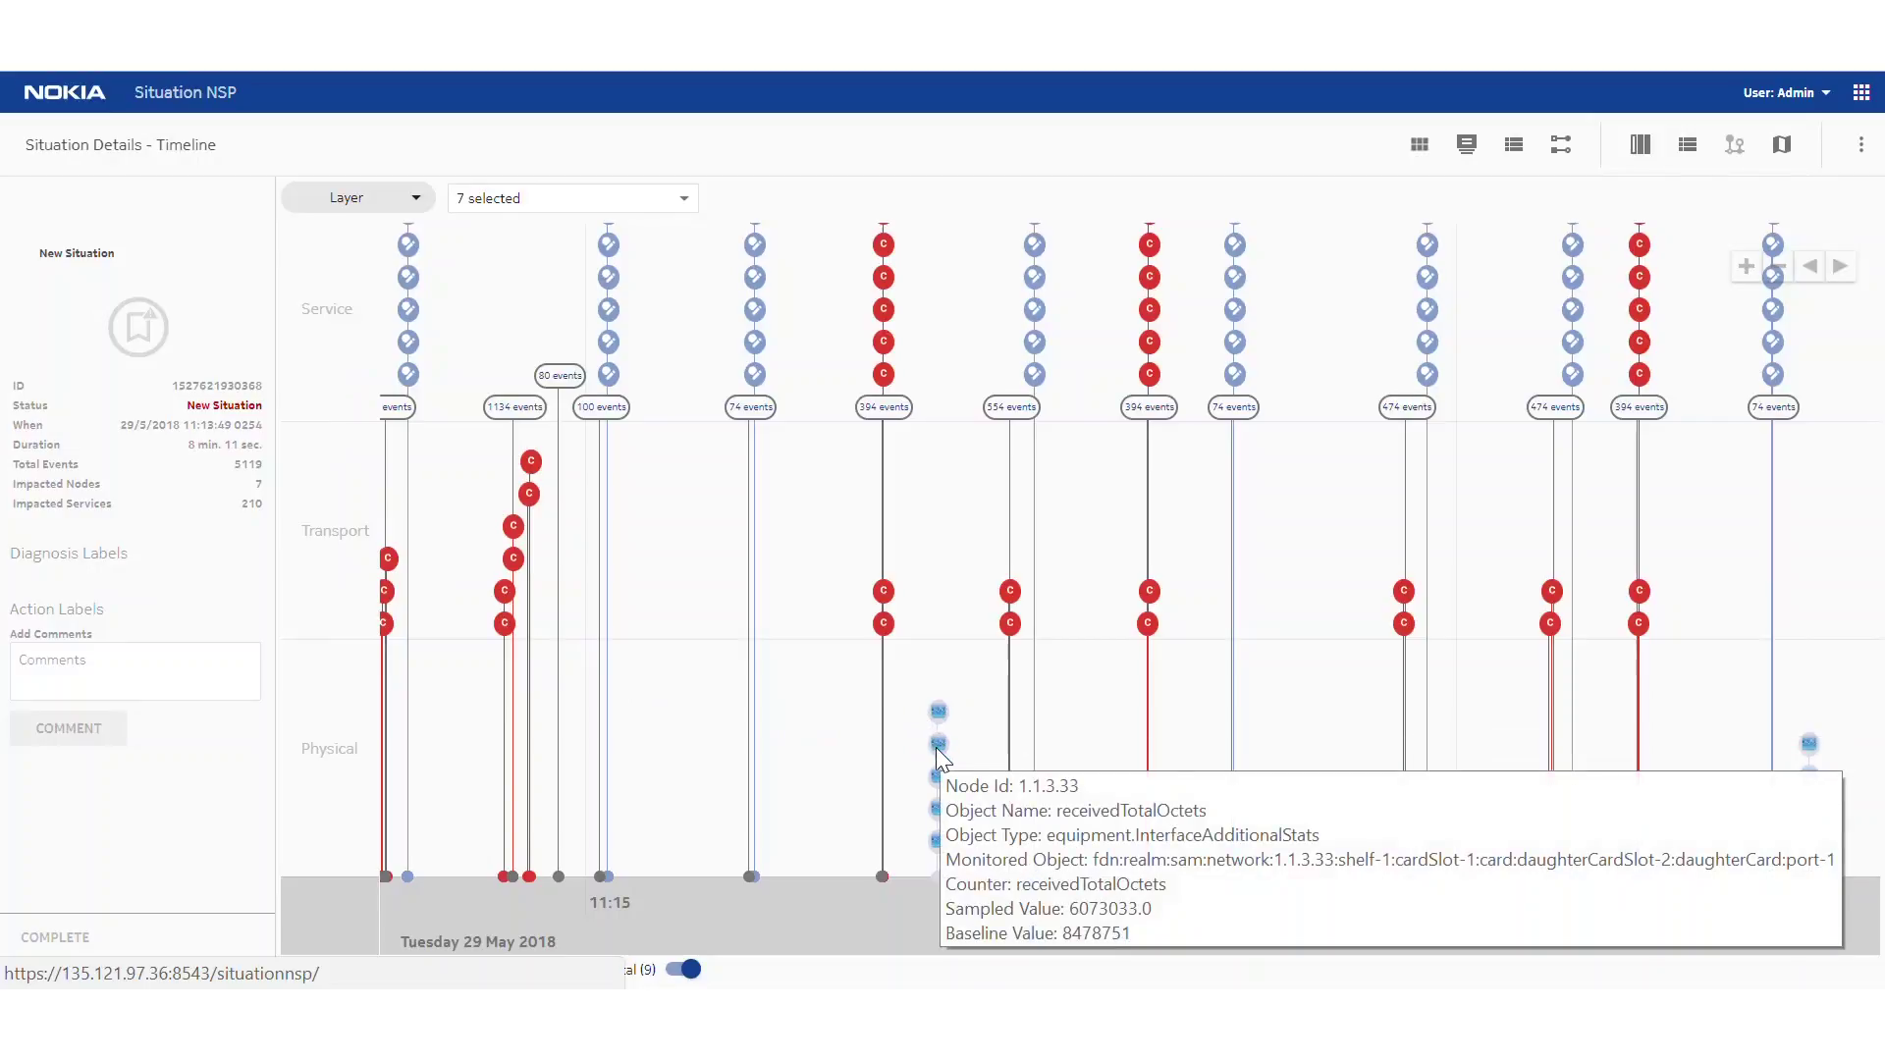
mouse_move(939, 778)
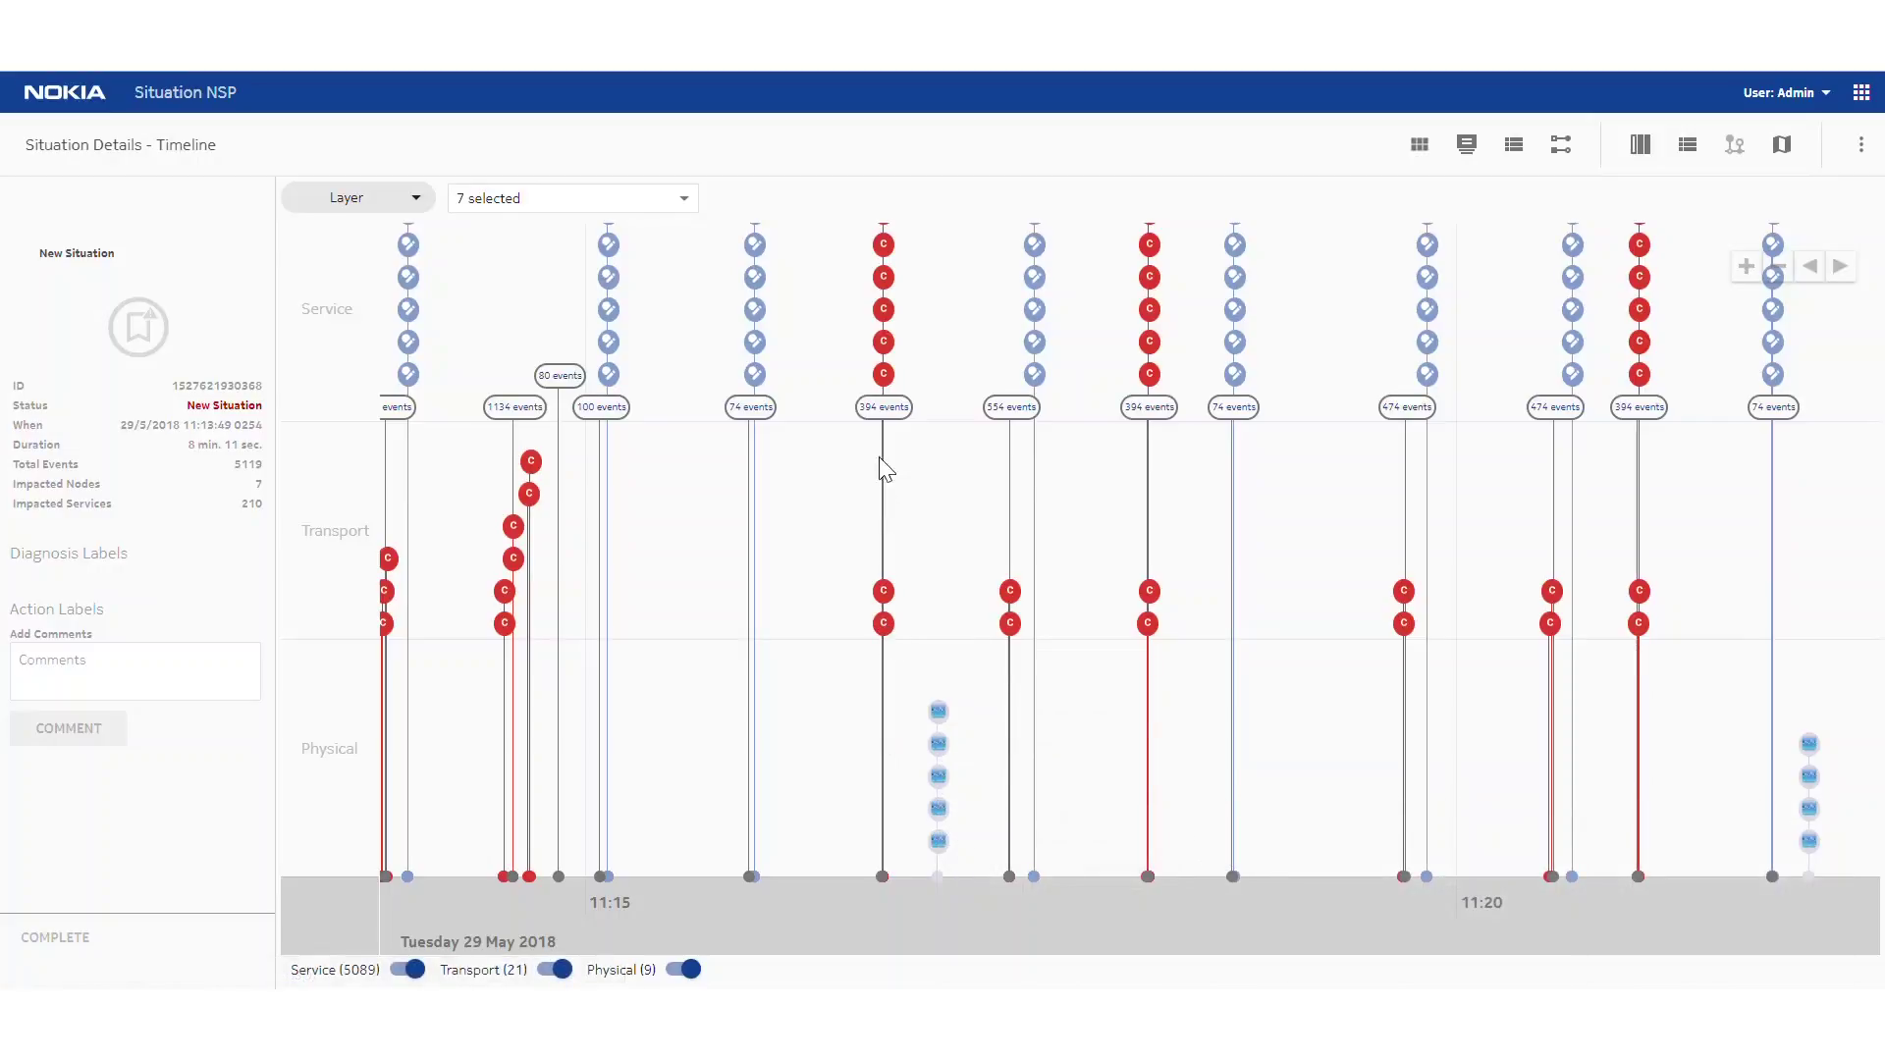
mouse_move(887, 378)
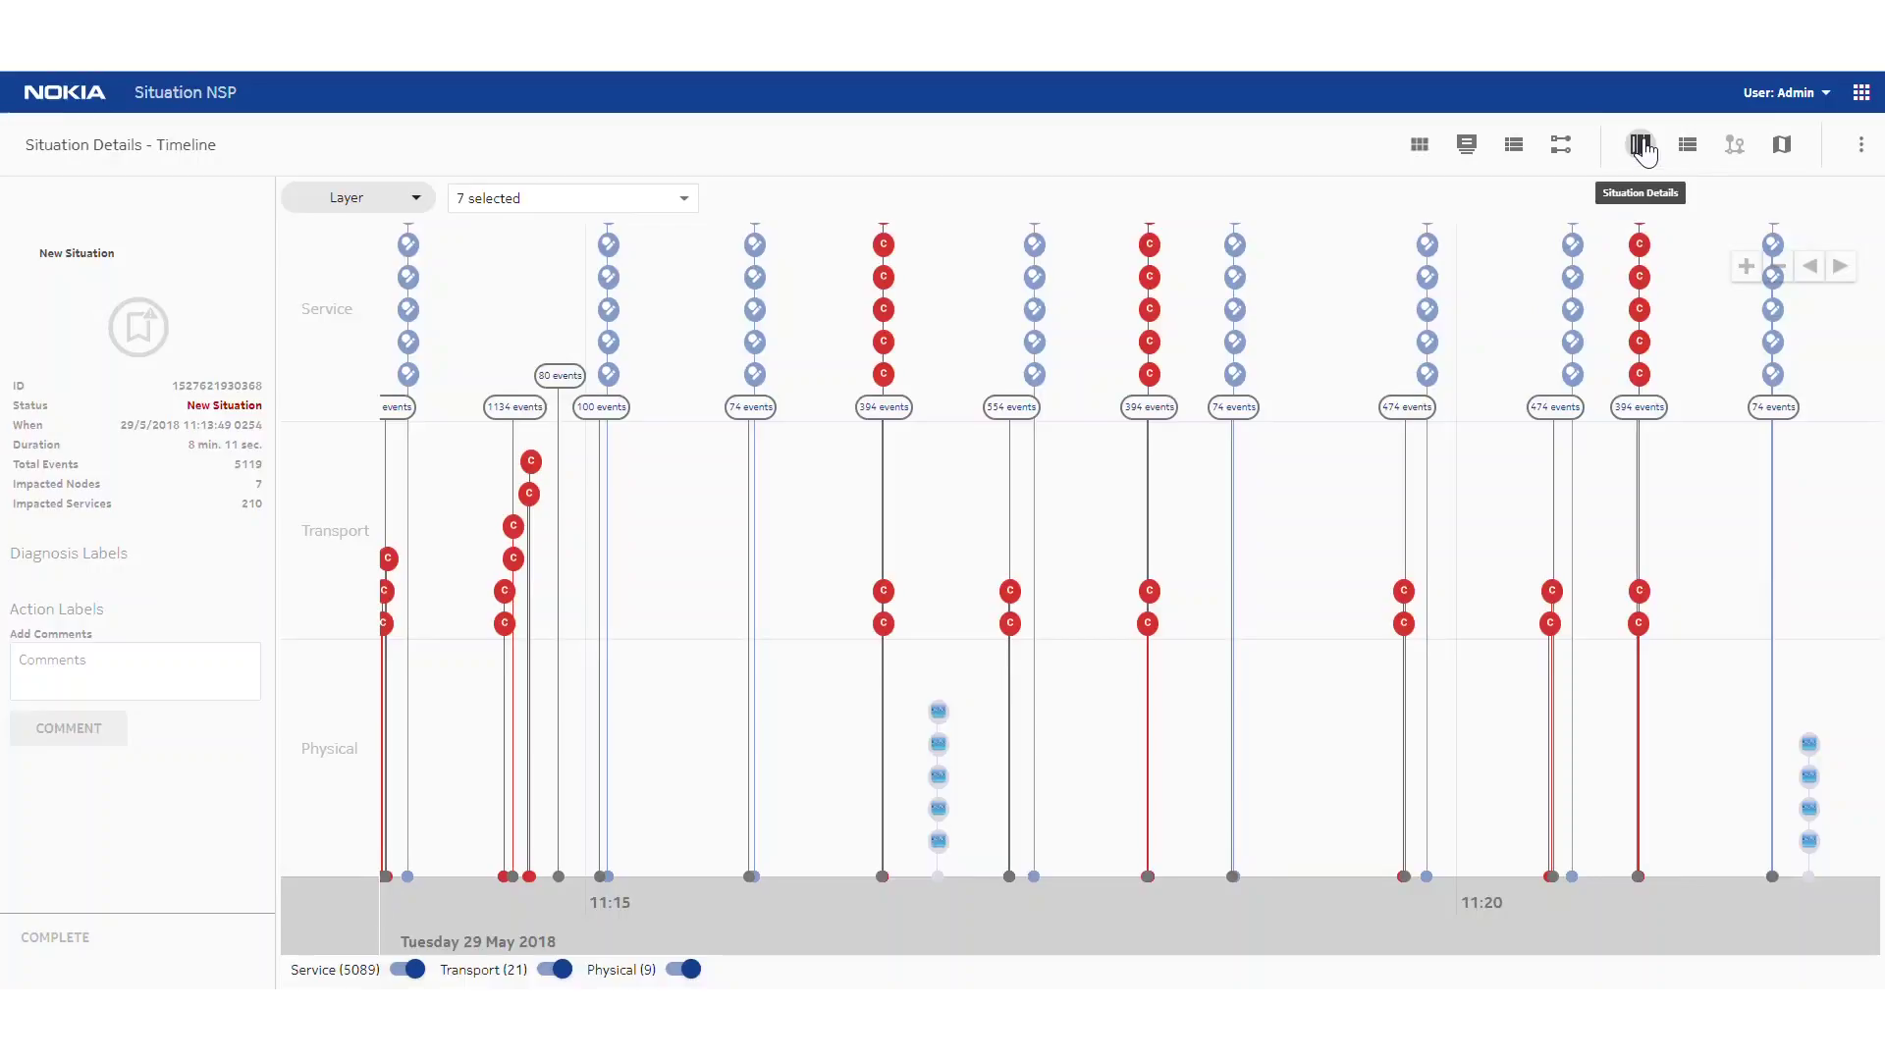
click(1641, 143)
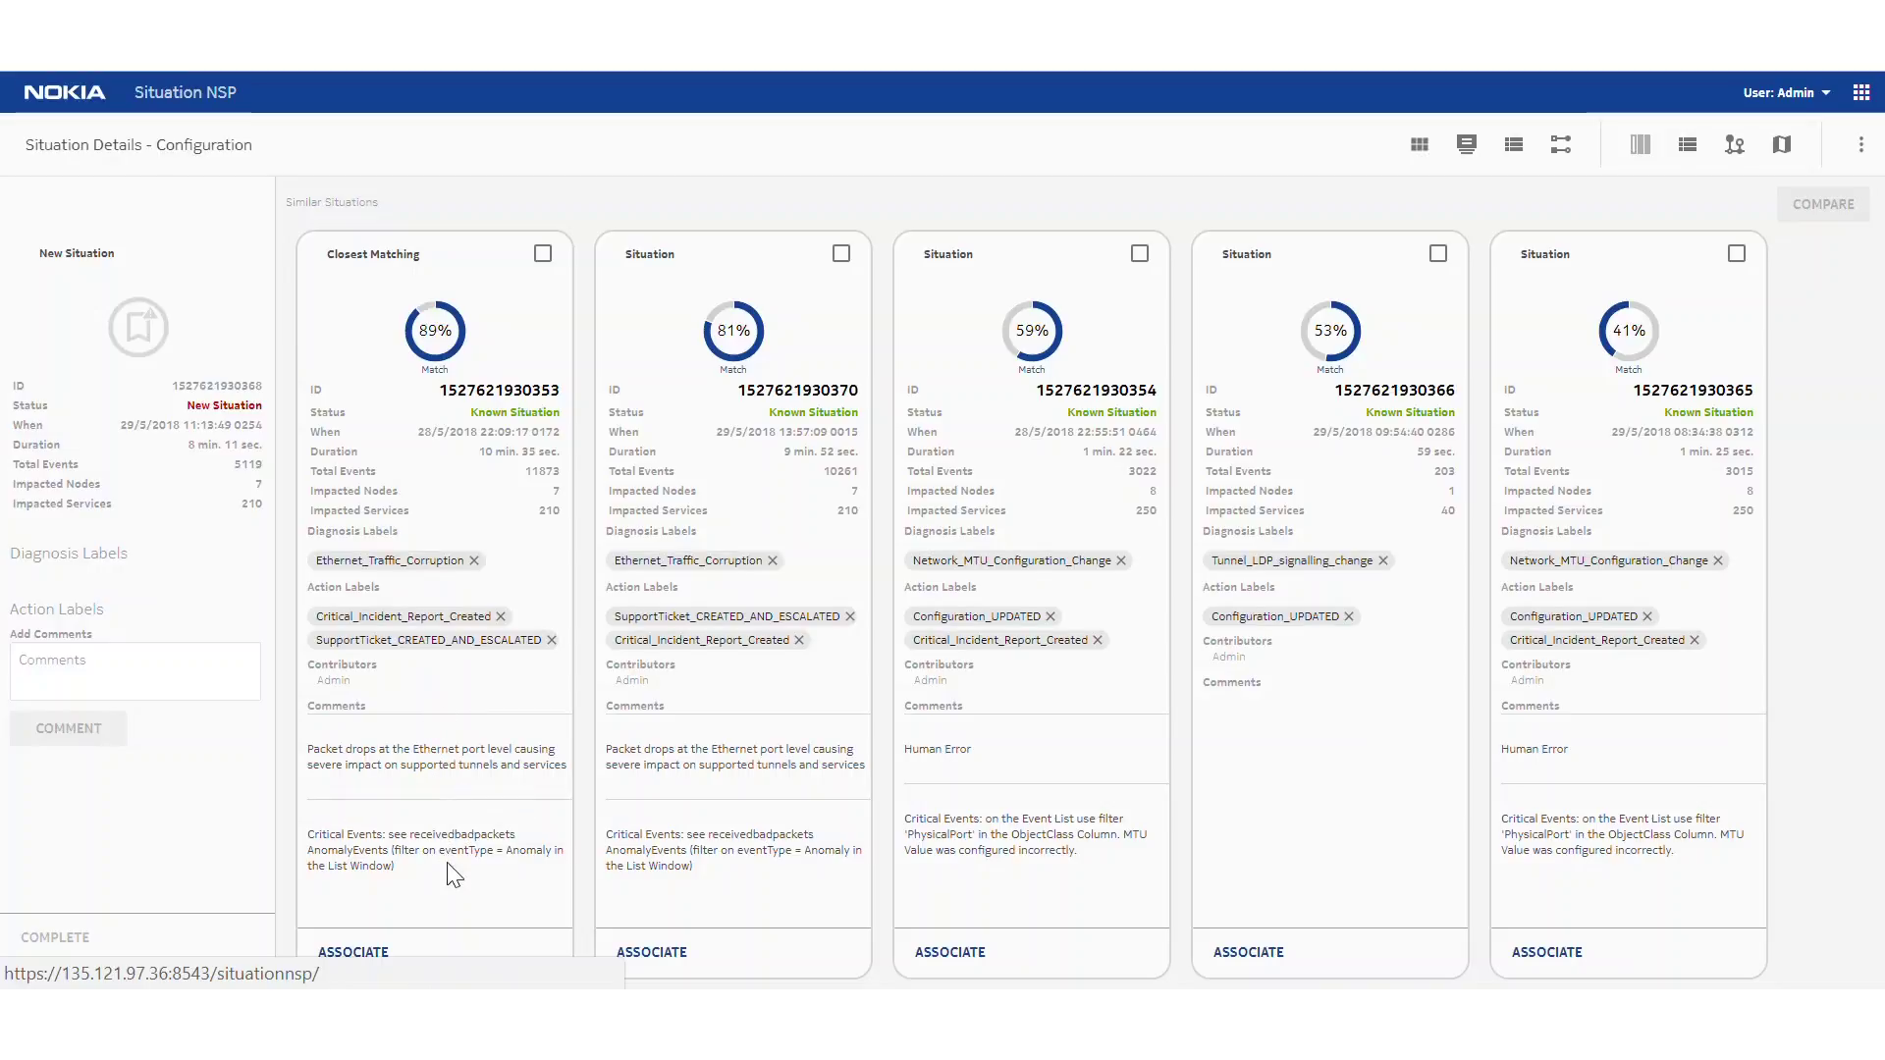
- Review the closest 89% Ethernet_Traffic_Corruption match and its comment about Ethernet port packet drops
mouse_move(456, 886)
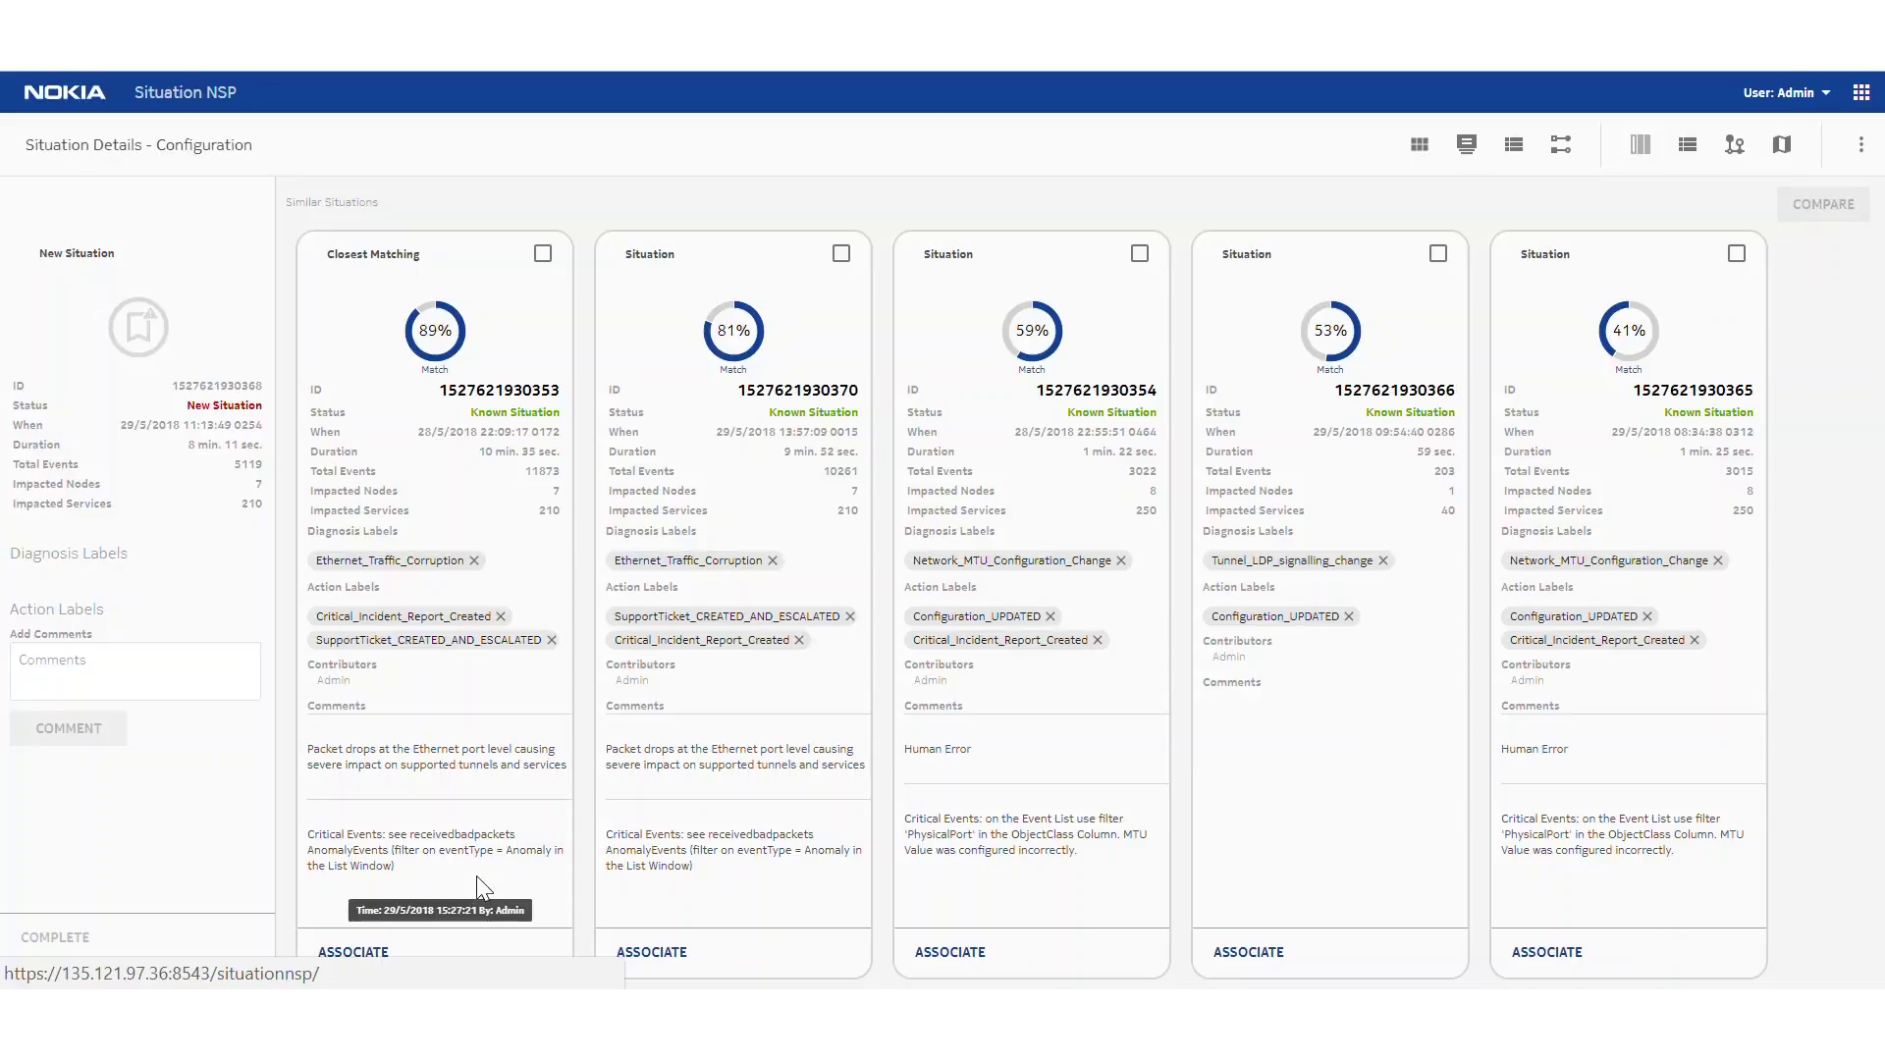
- Filter the situation's events to type 'anomaly' and chart the receivedBadPackets Baseline against Value
click(1688, 146)
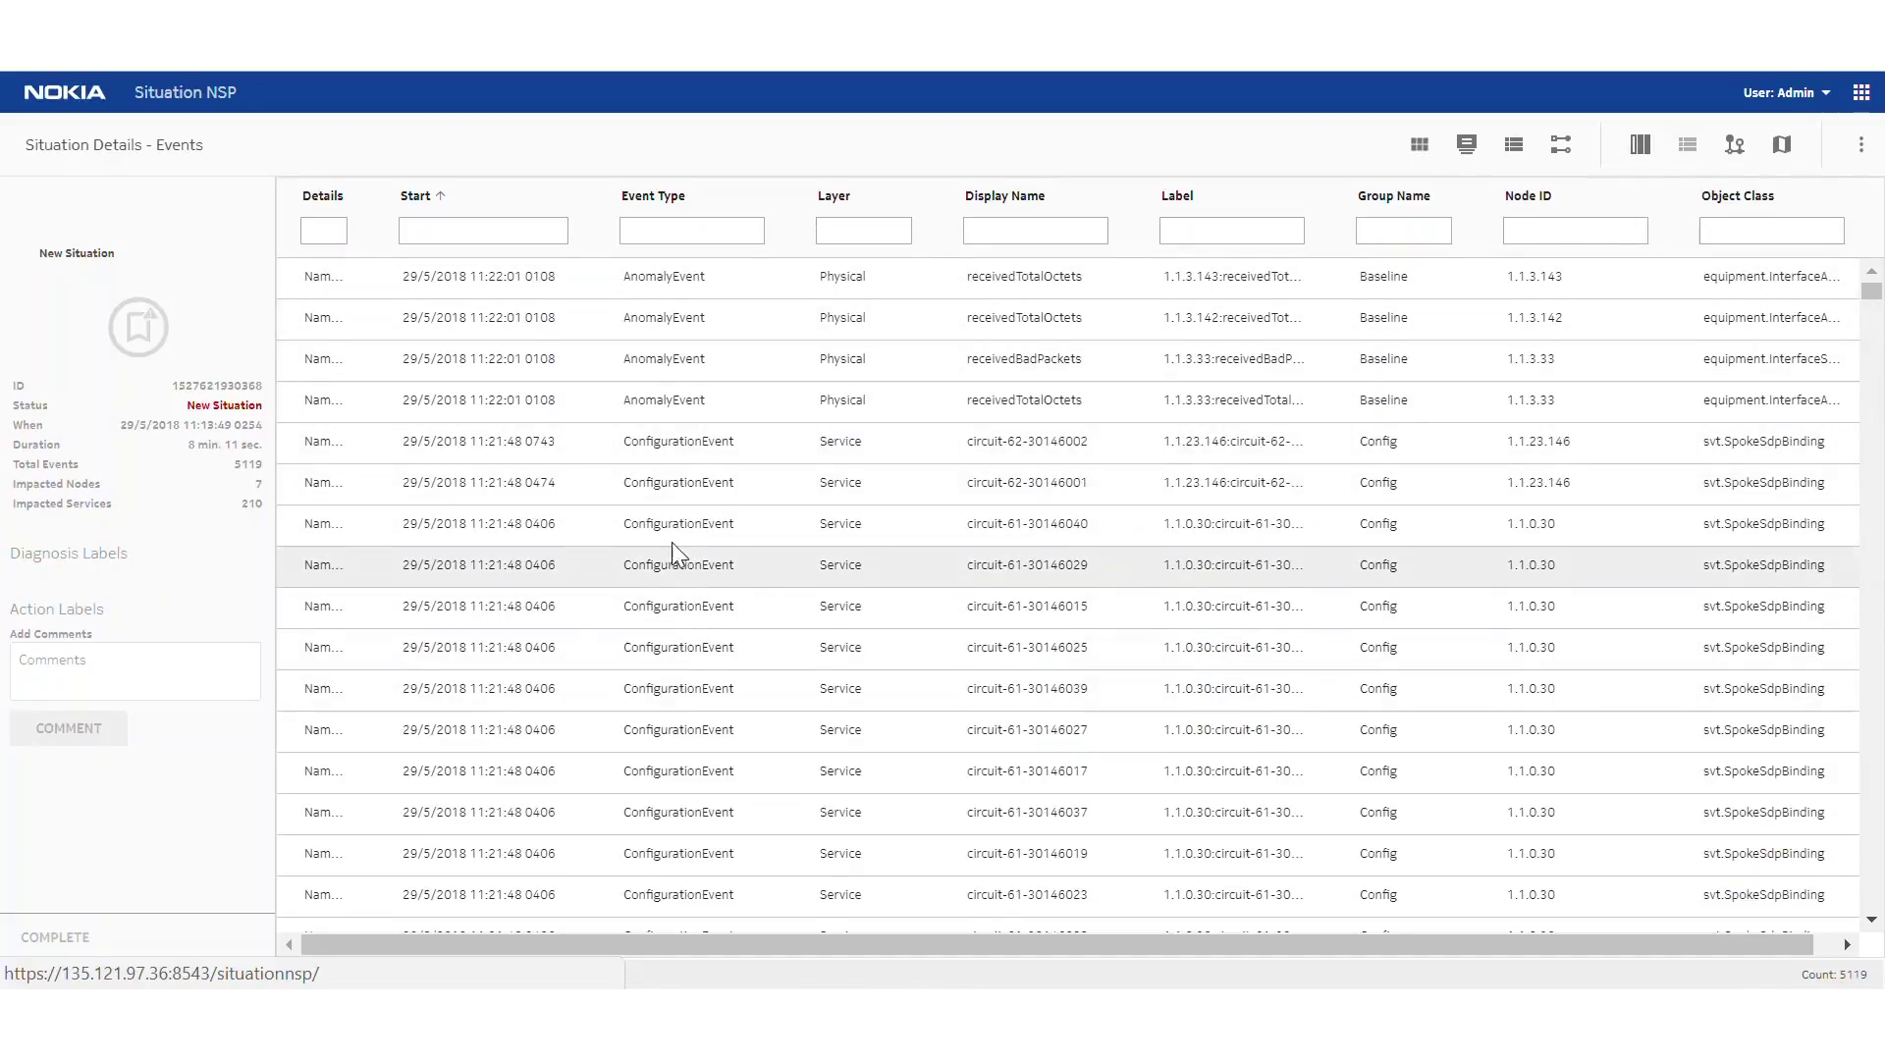
click(668, 230)
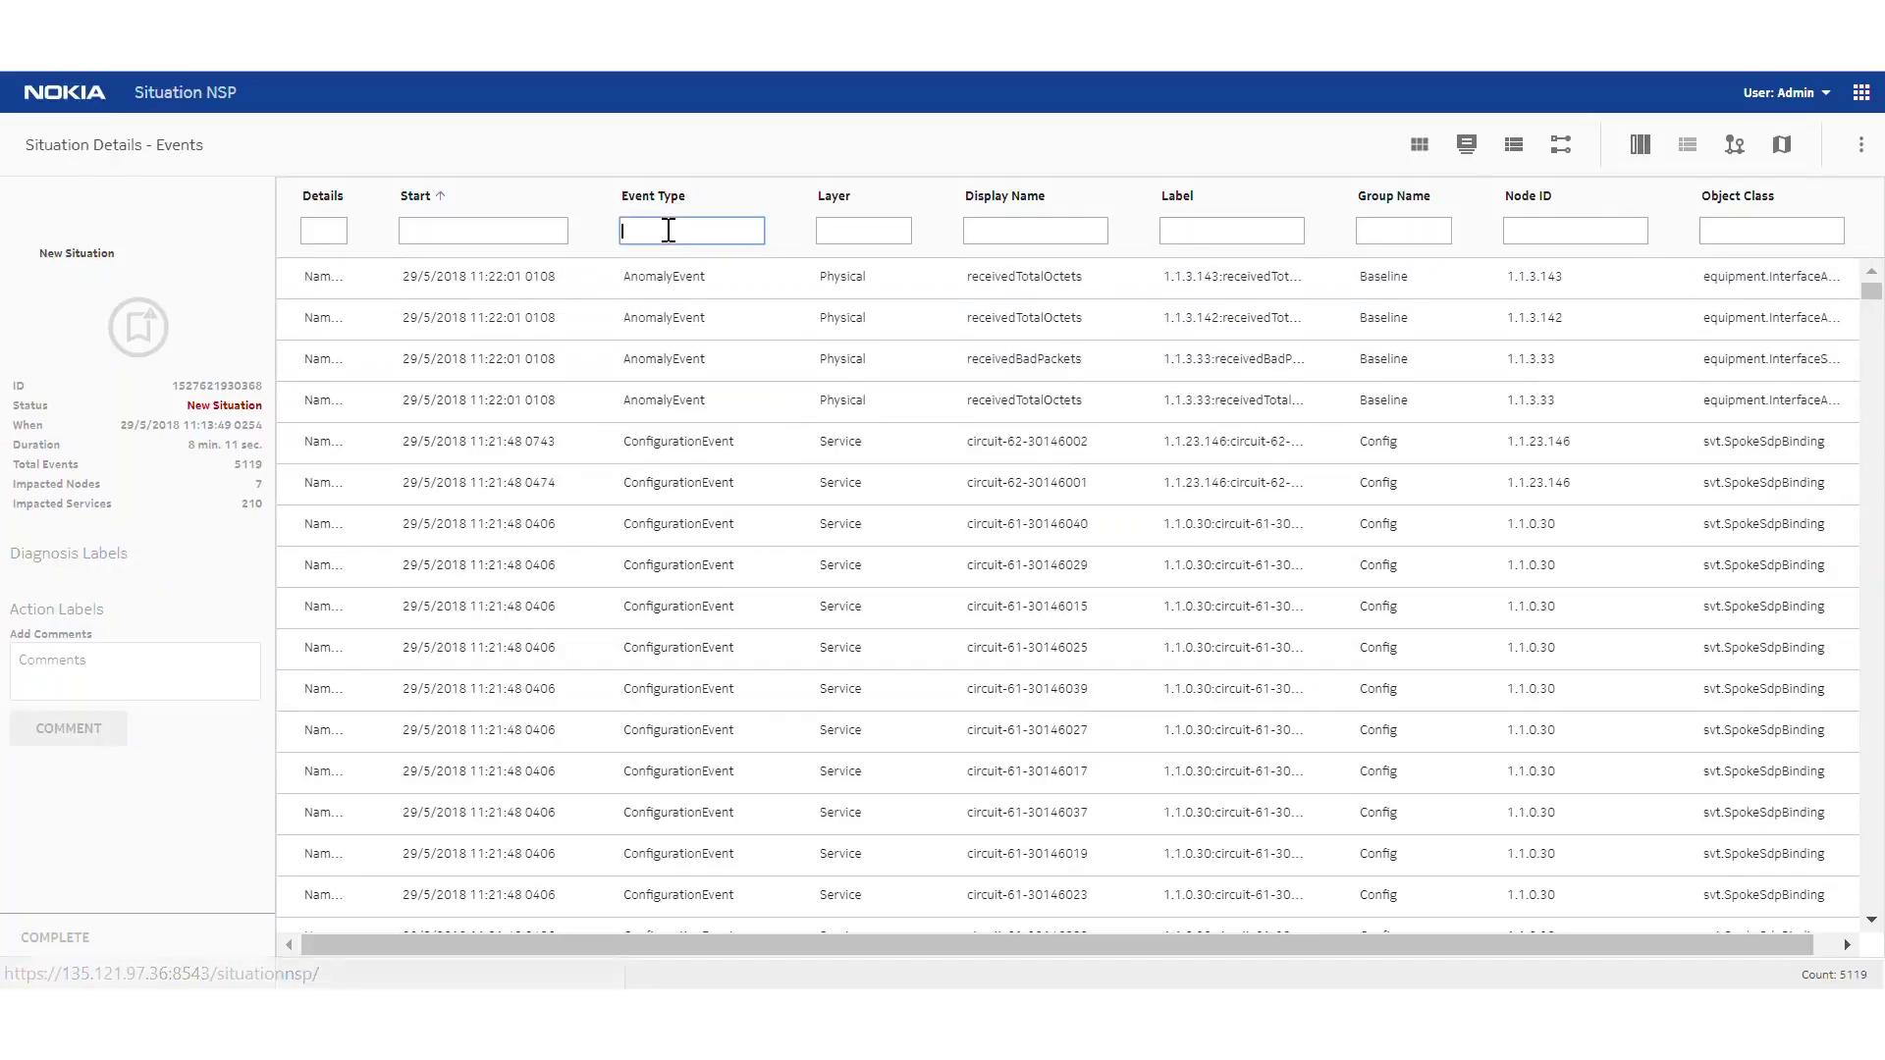
text(and)
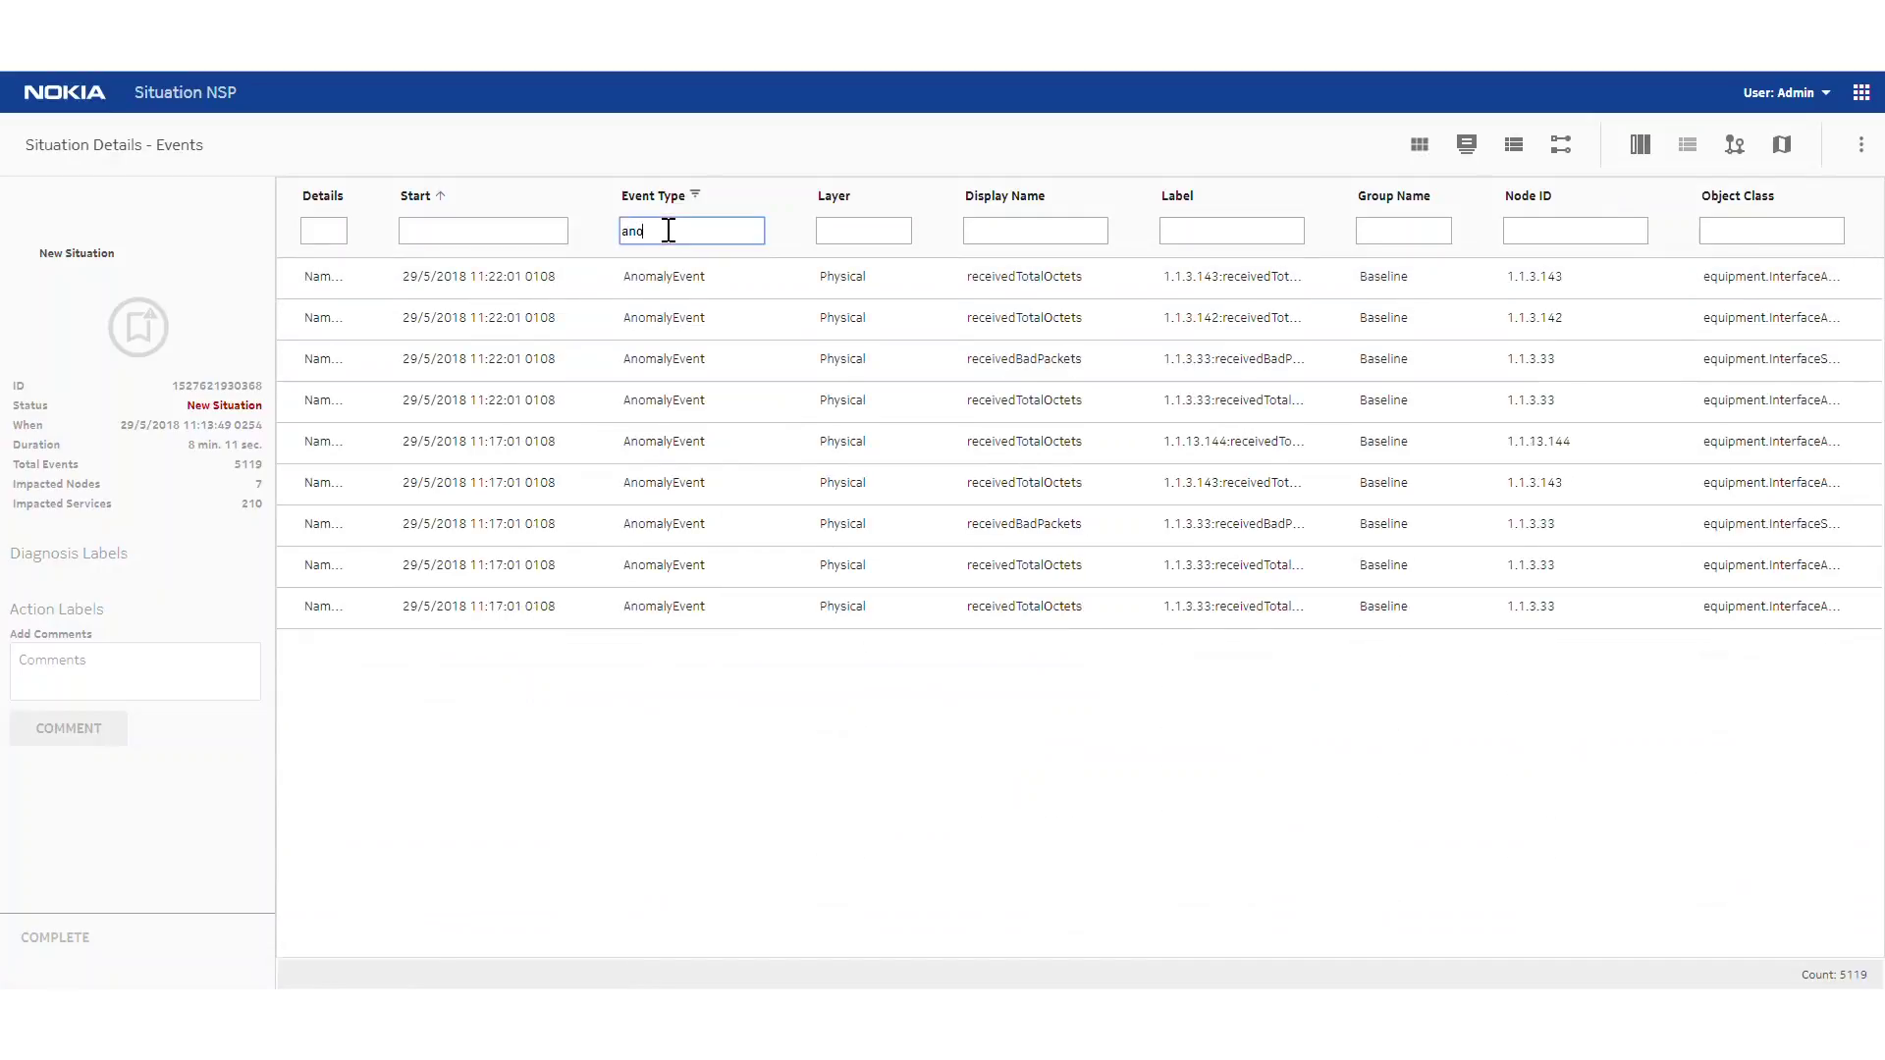
text(maly)
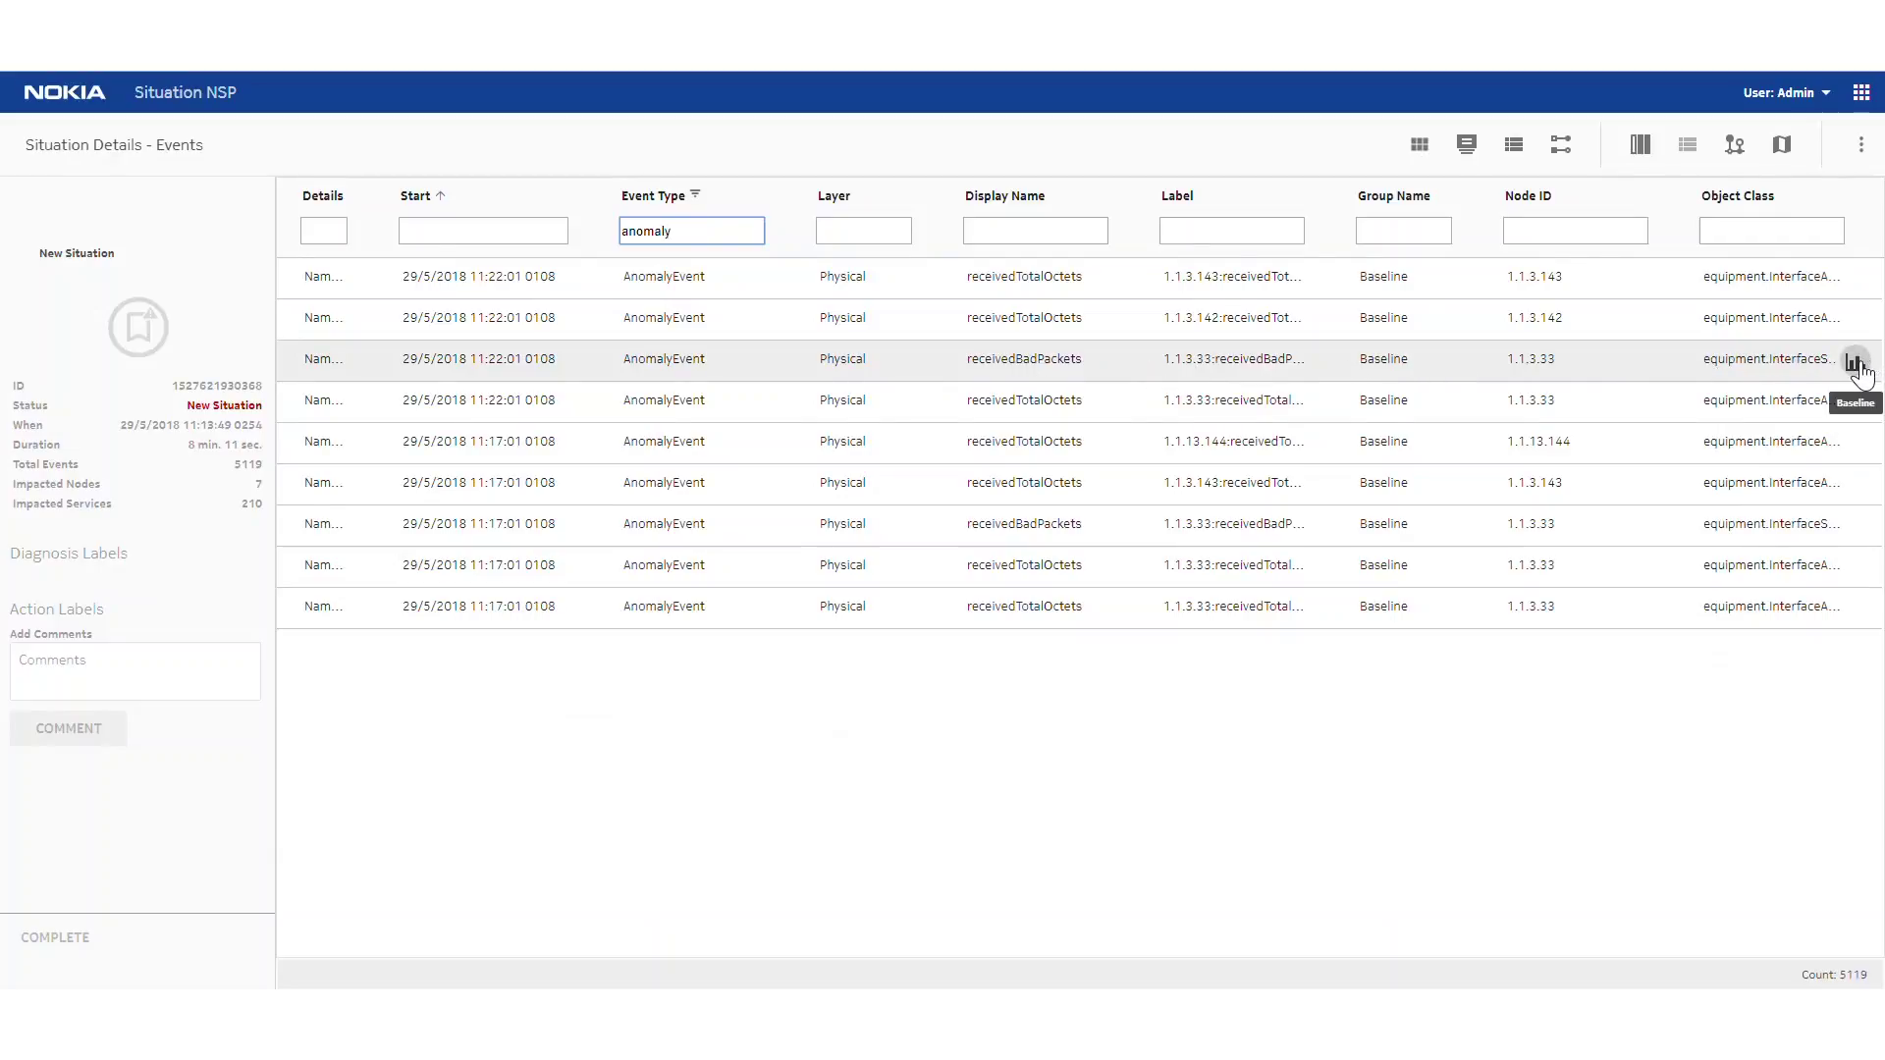
click(1855, 362)
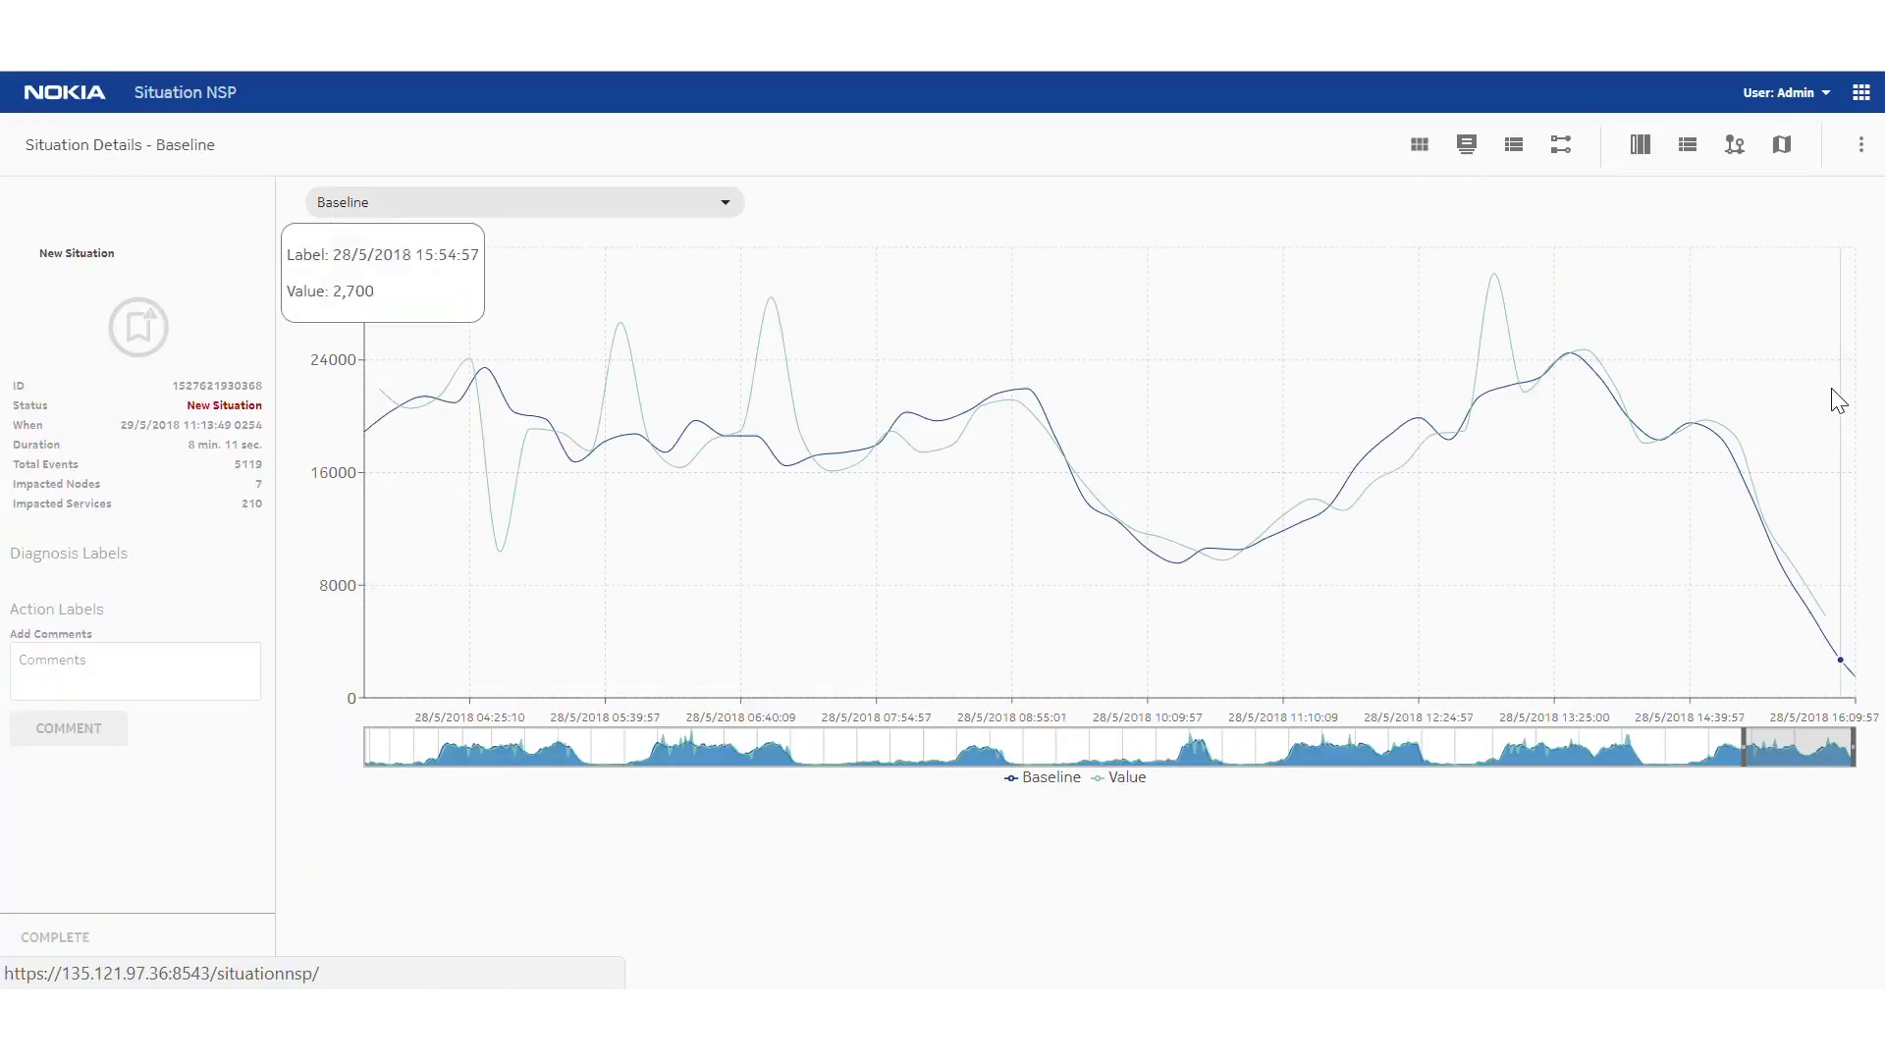
- Extend the baseline chart's time range further back, then return to the five similar situations
drag(1745, 746, 1784, 752)
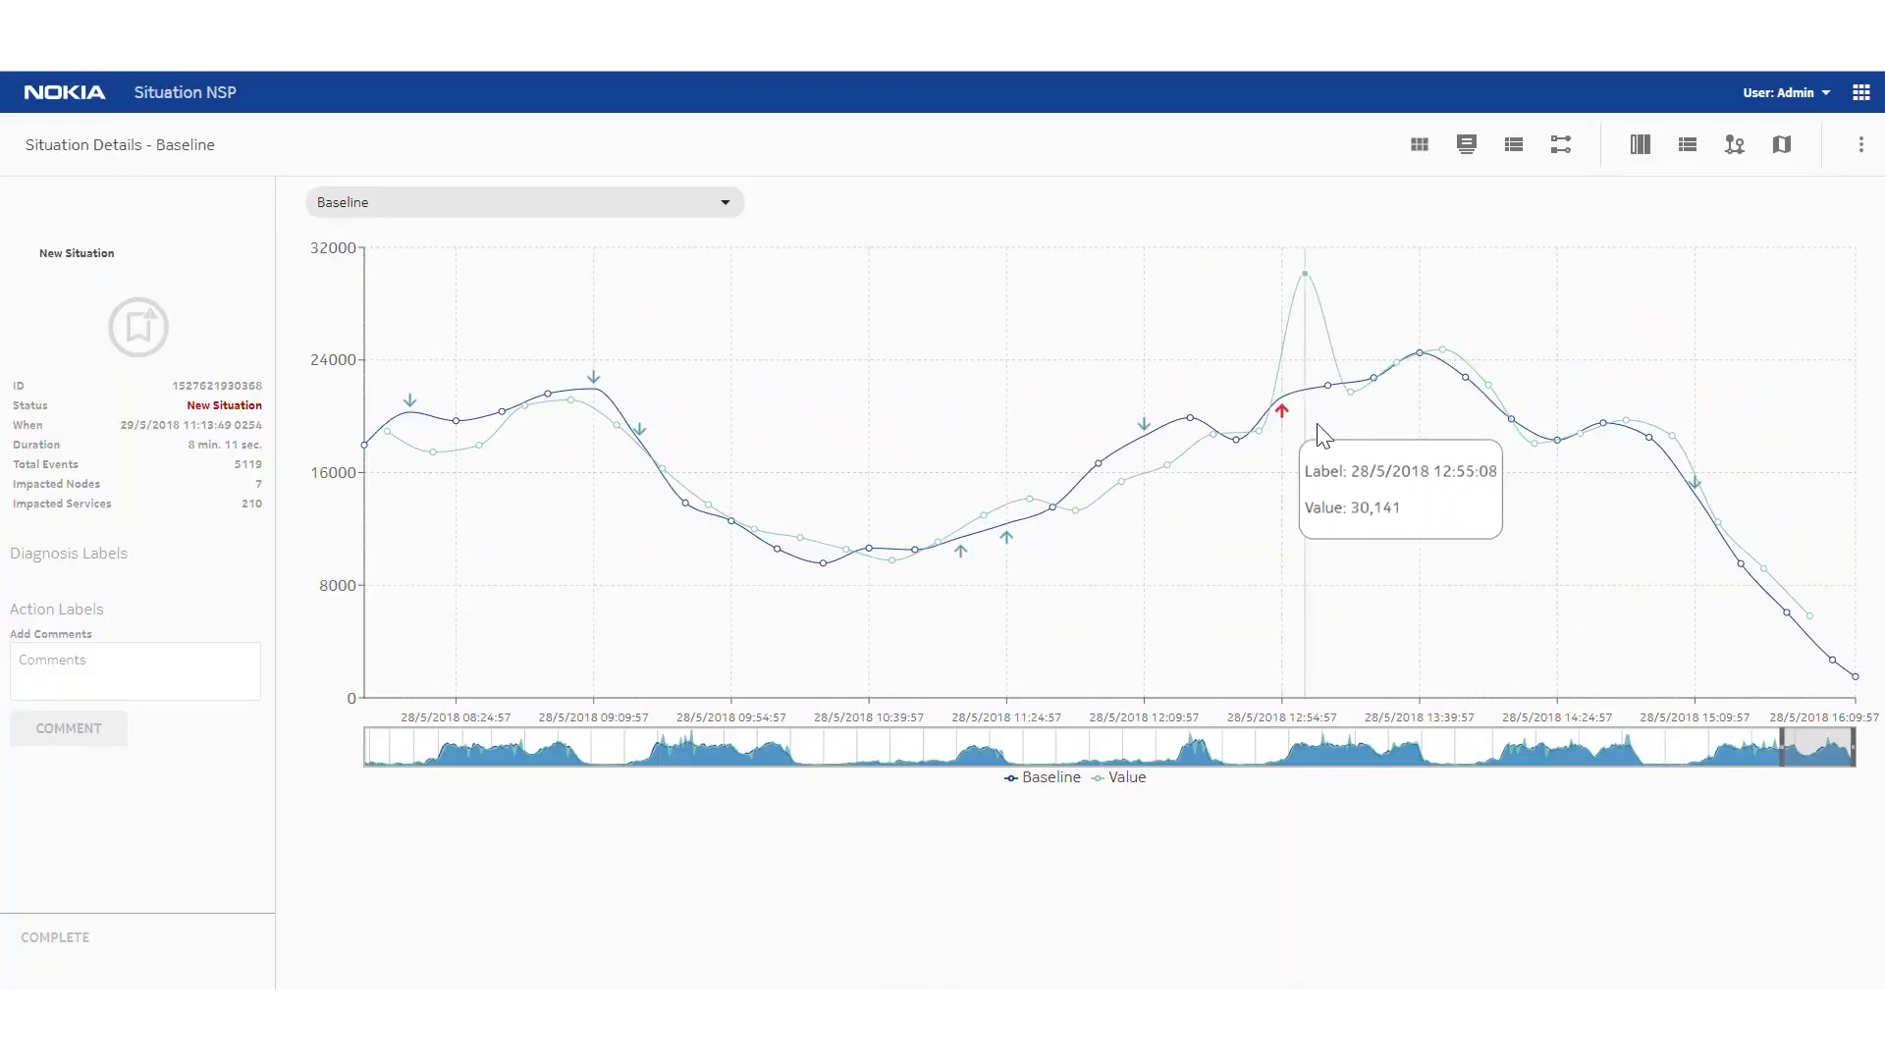
click(1640, 145)
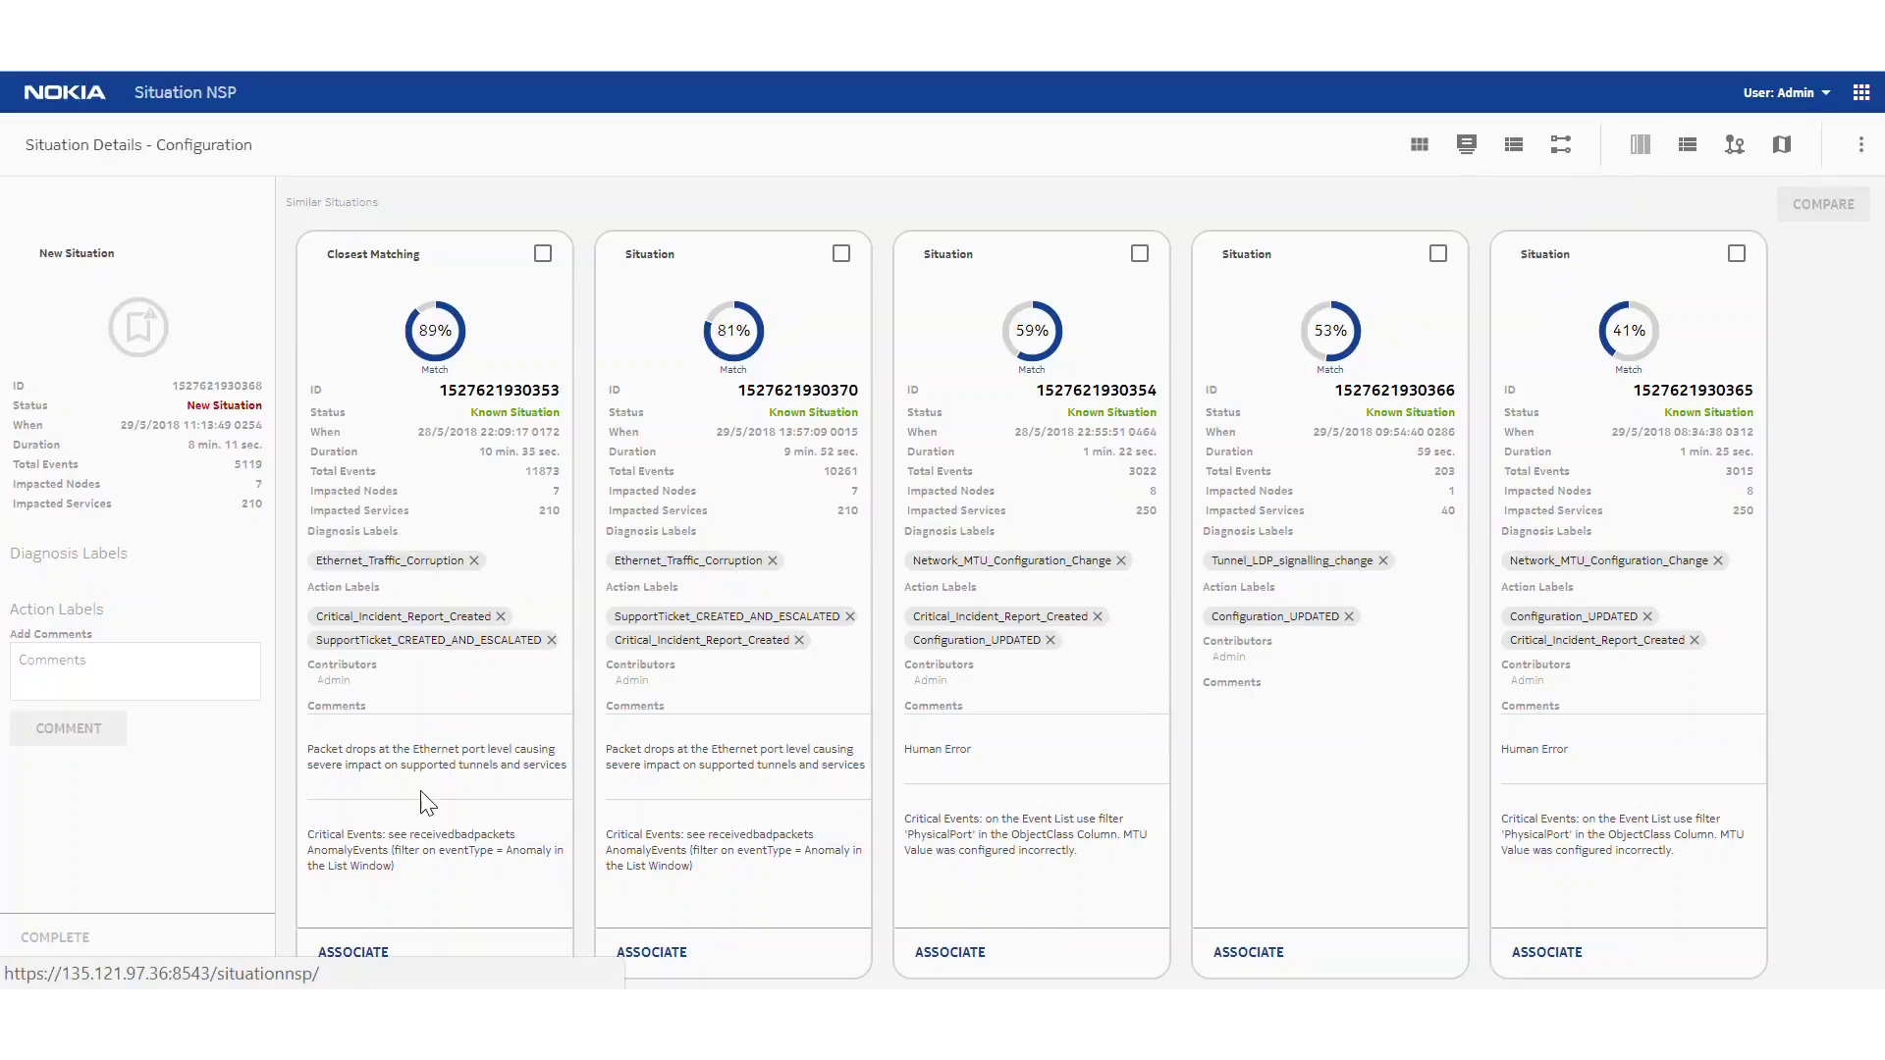
- Associate the new situation with the 89% Ethernet_Traffic_Corruption match and mark it complete
click(359, 952)
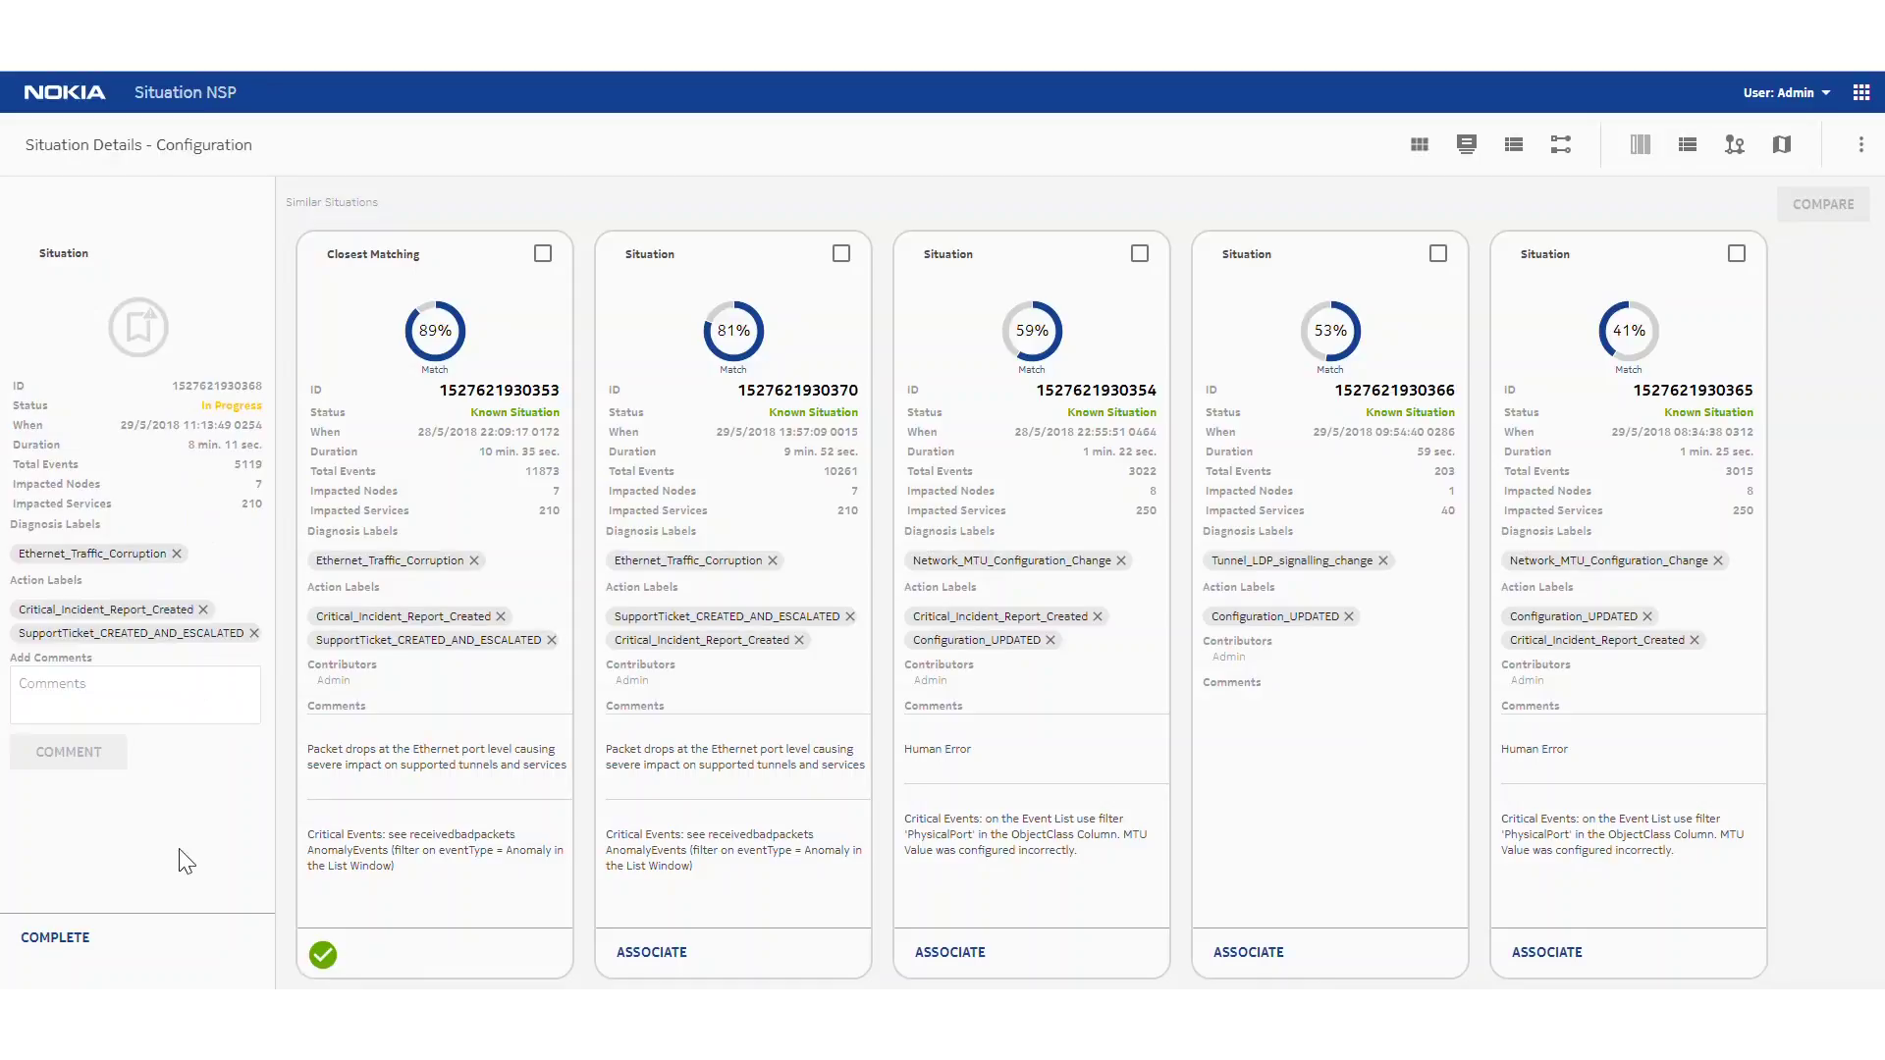
click(47, 944)
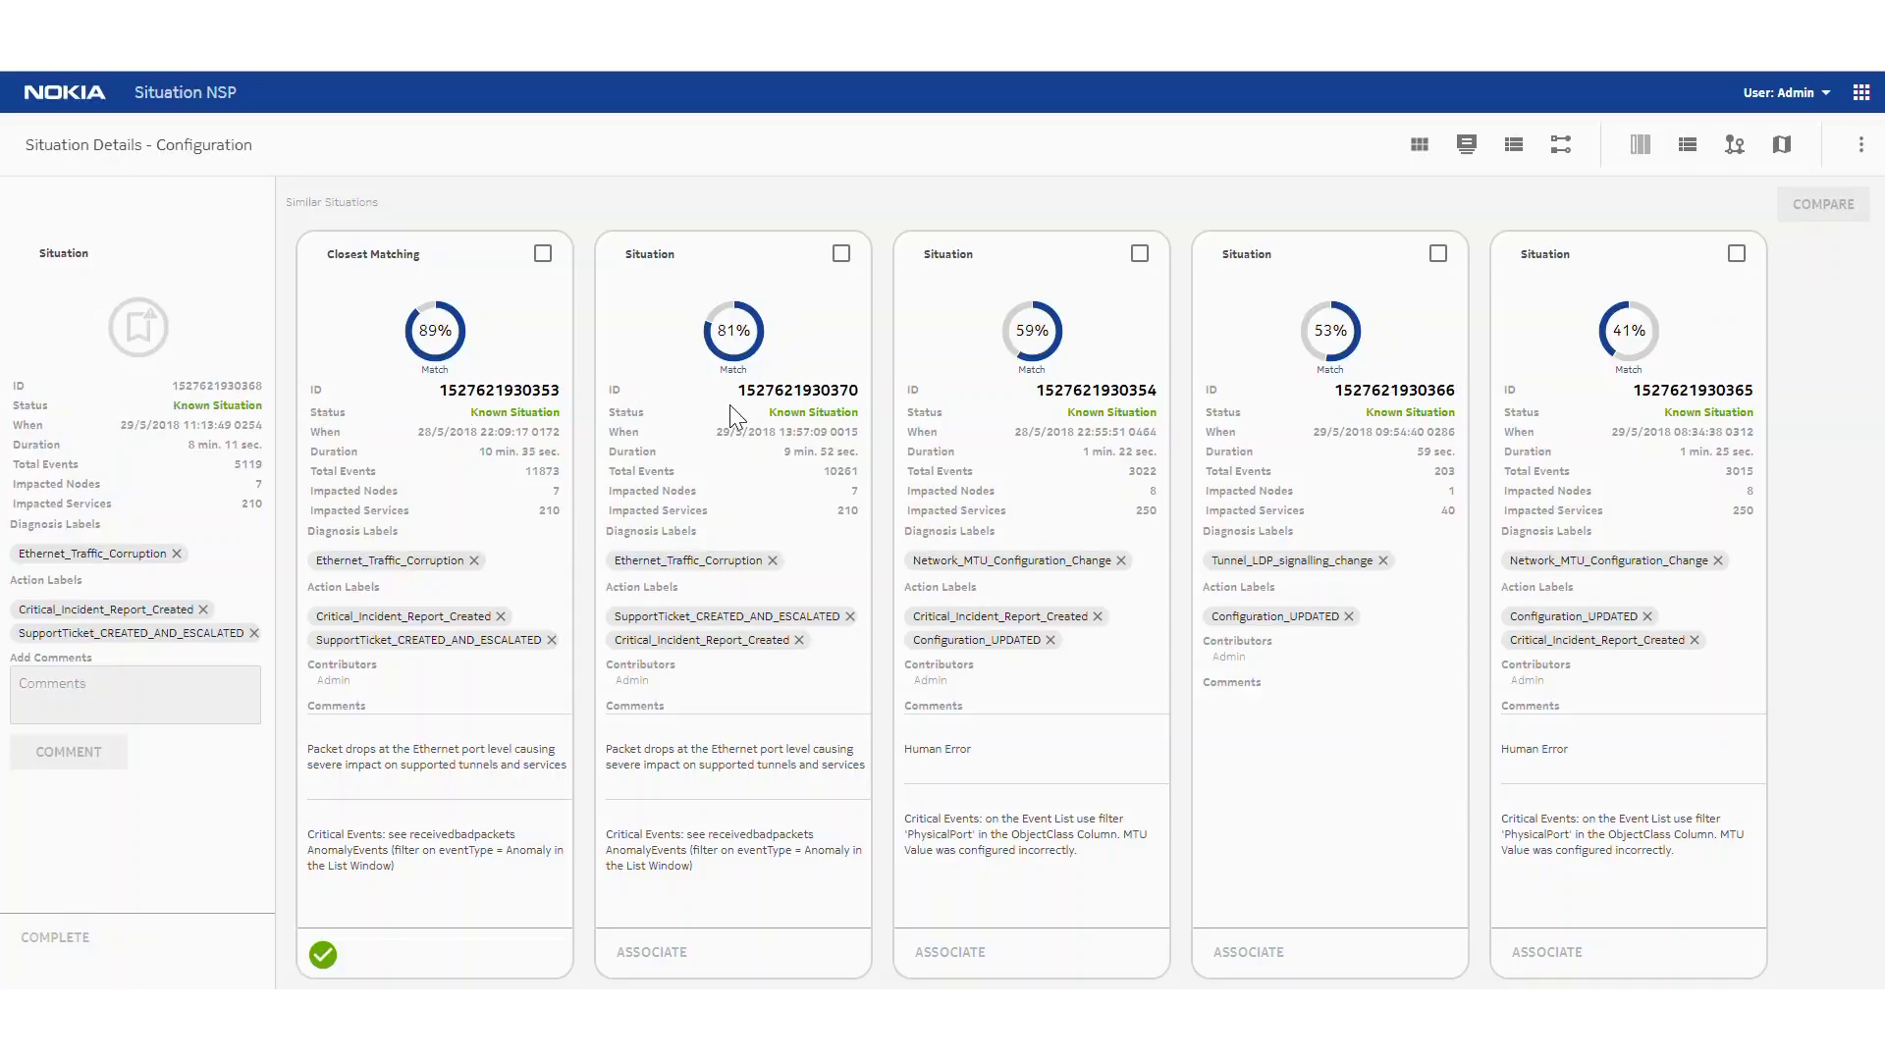
click(1418, 148)
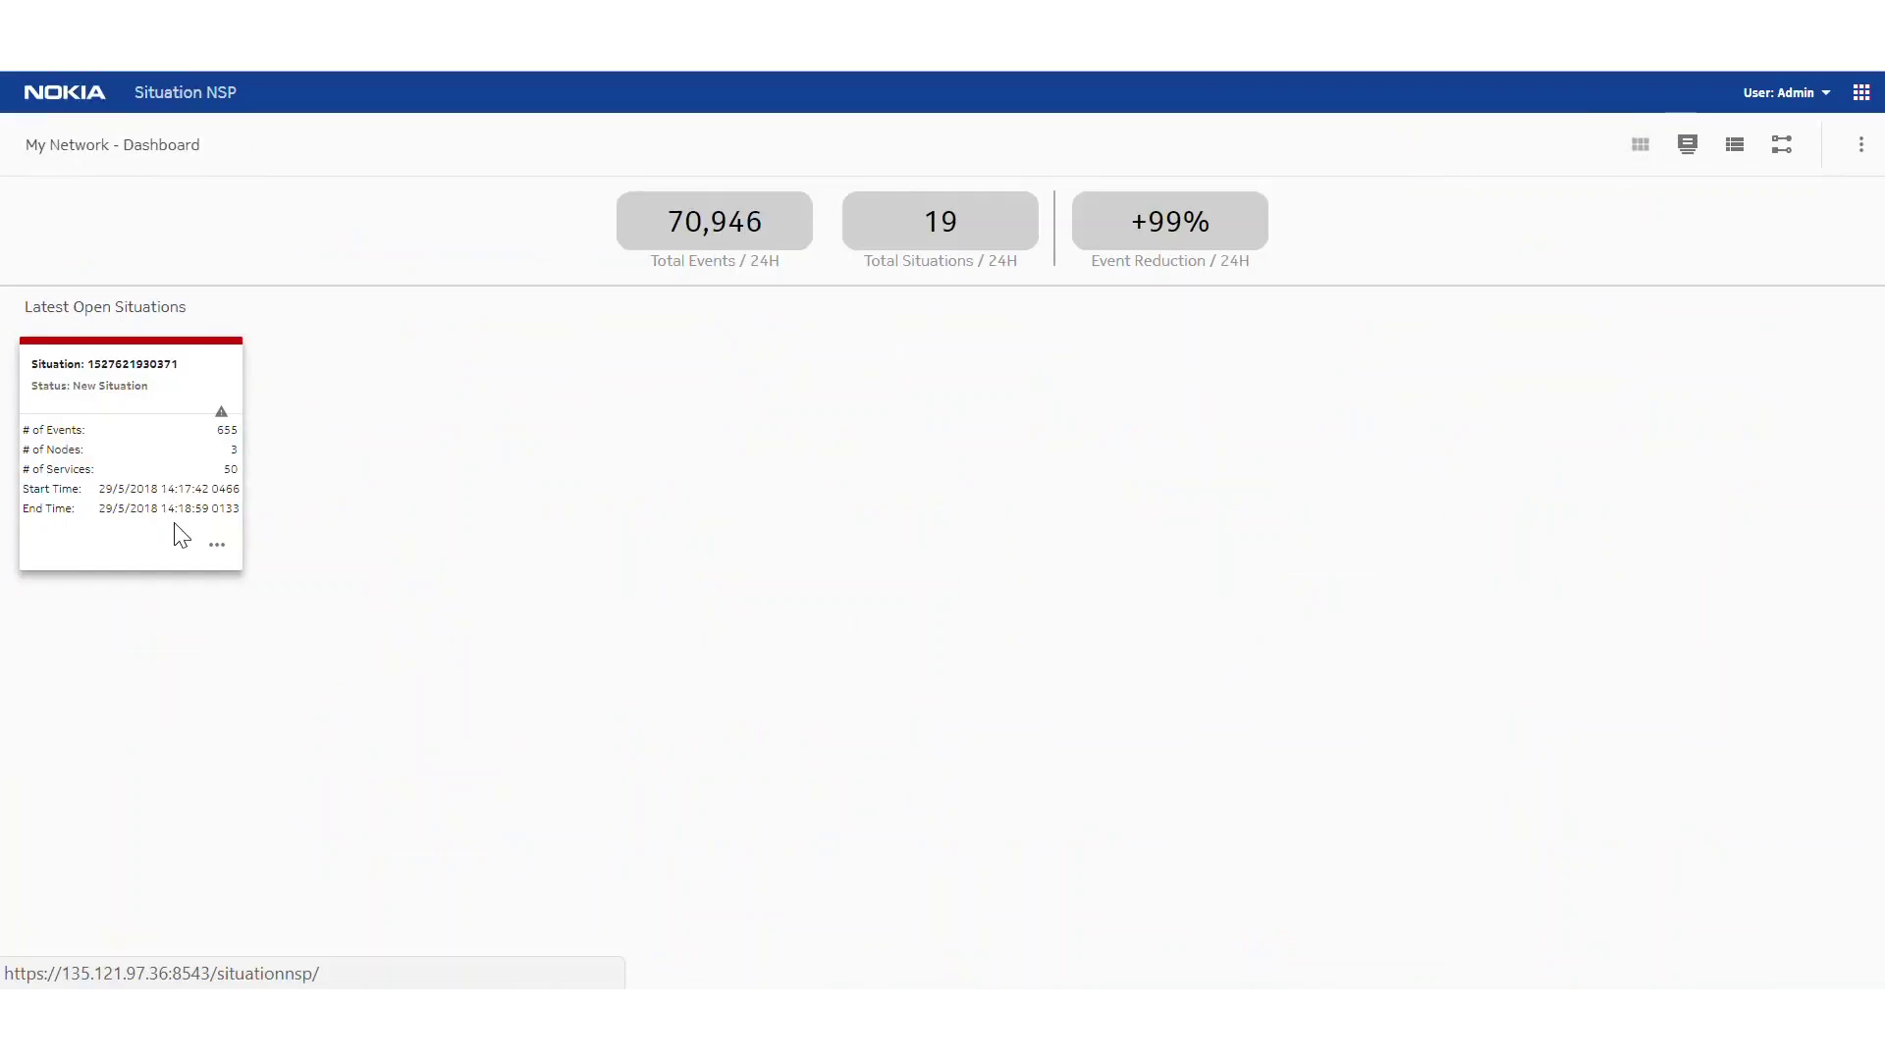
click(215, 544)
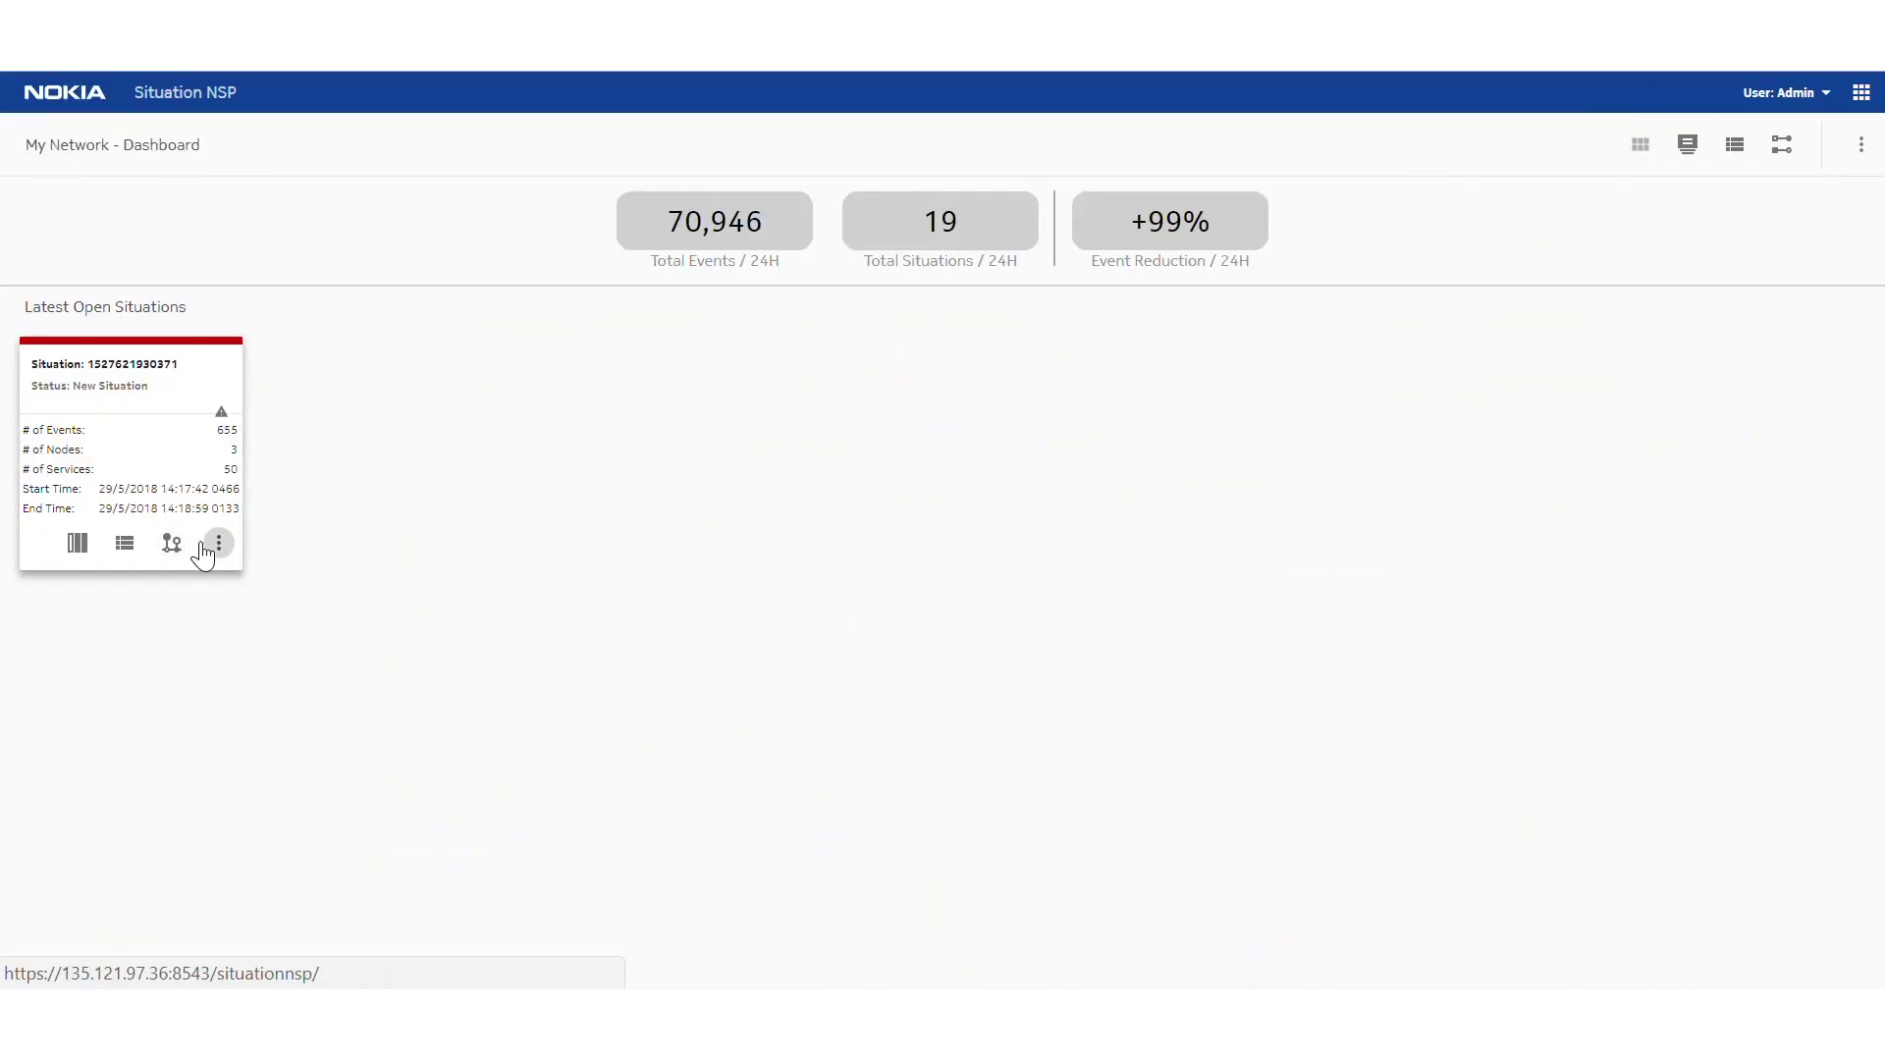
click(77, 544)
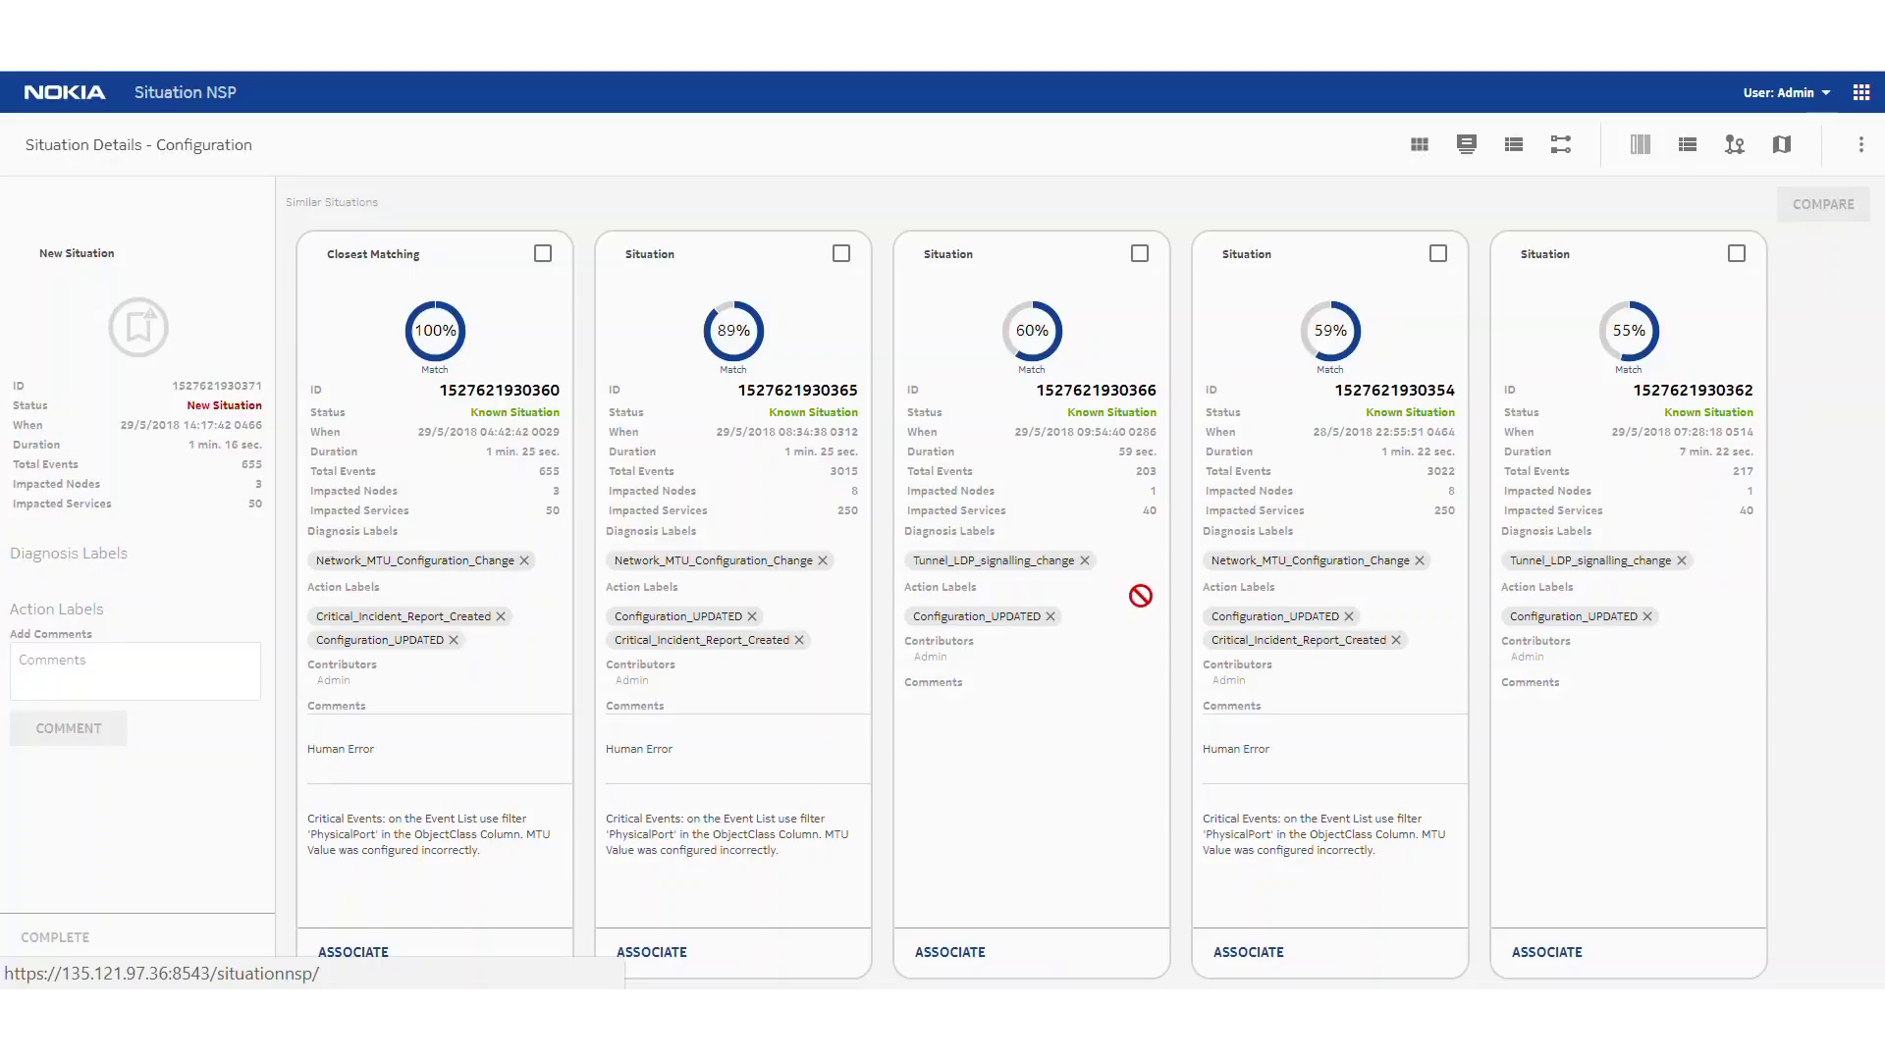
click(1733, 147)
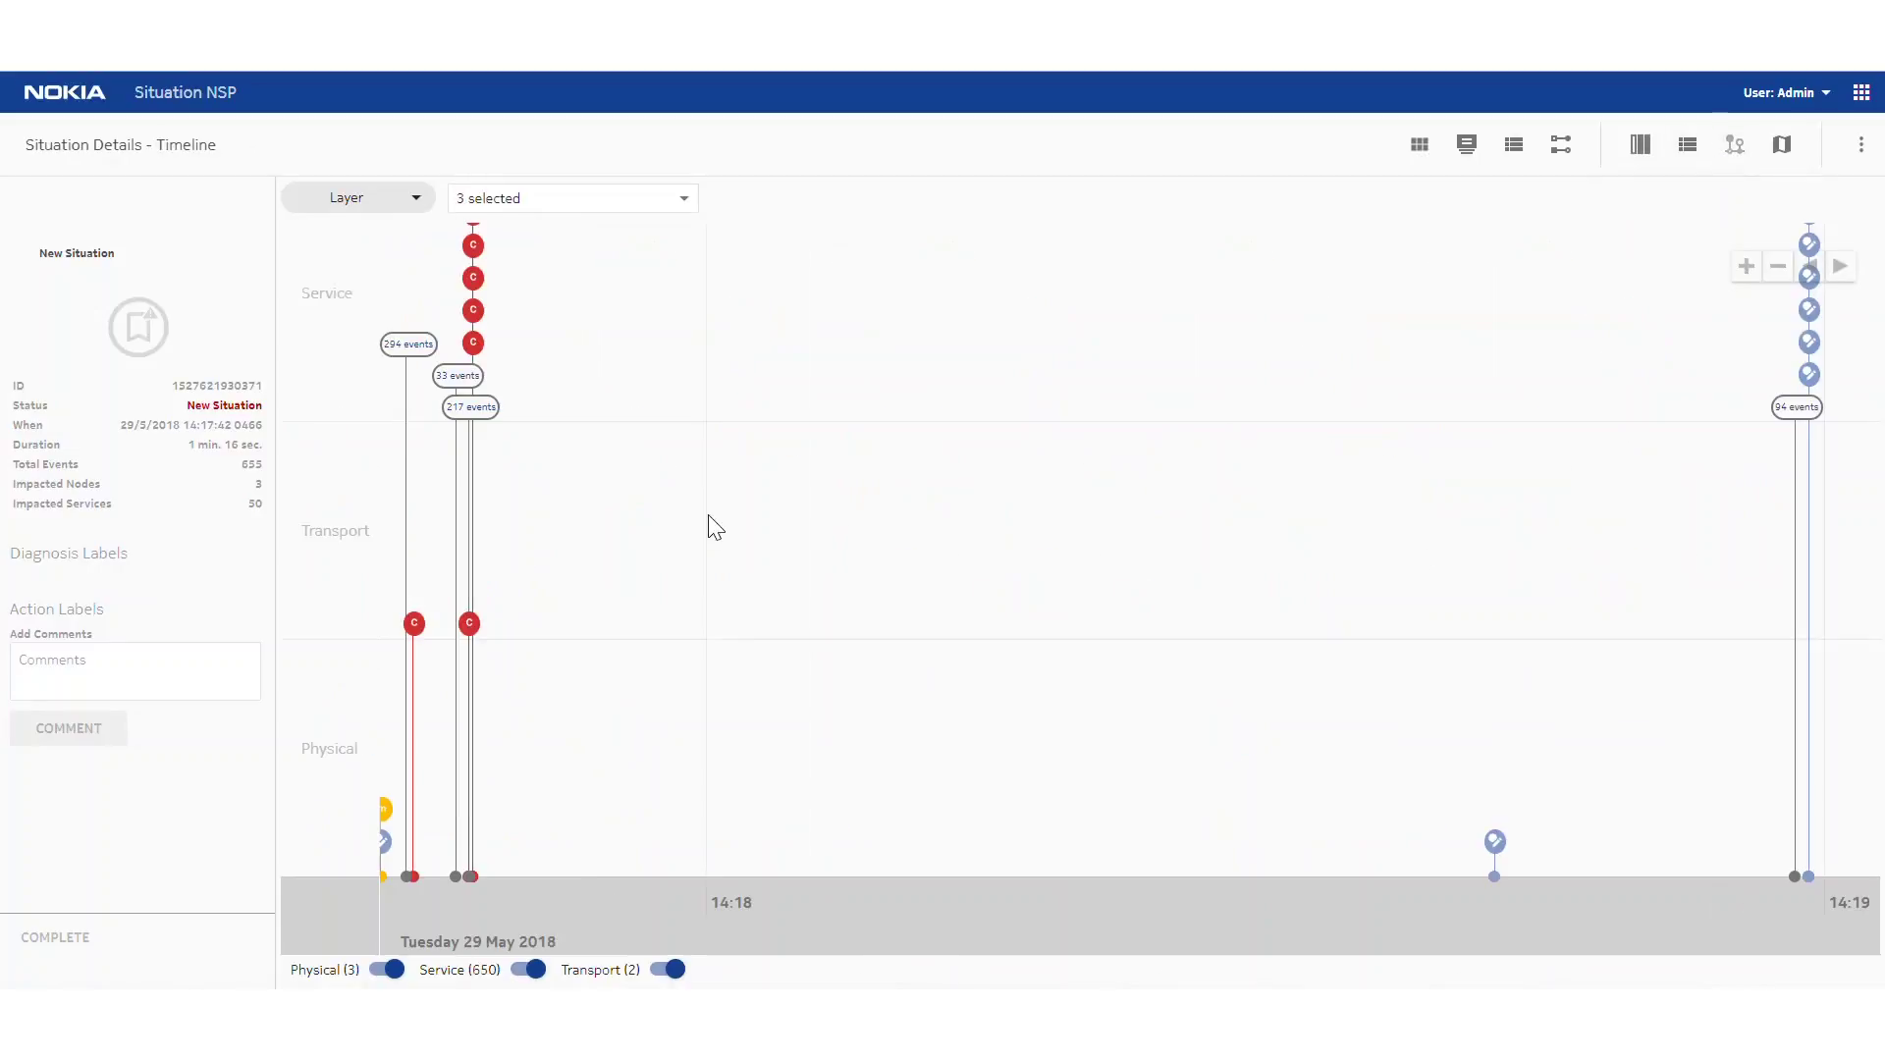
- Zoom the timeline into 14:17 and read the first events, starting with Port 1/1/1's MTU change 1514→1000
drag(550, 528, 1198, 535)
scroll(1055, 635, up, 5)
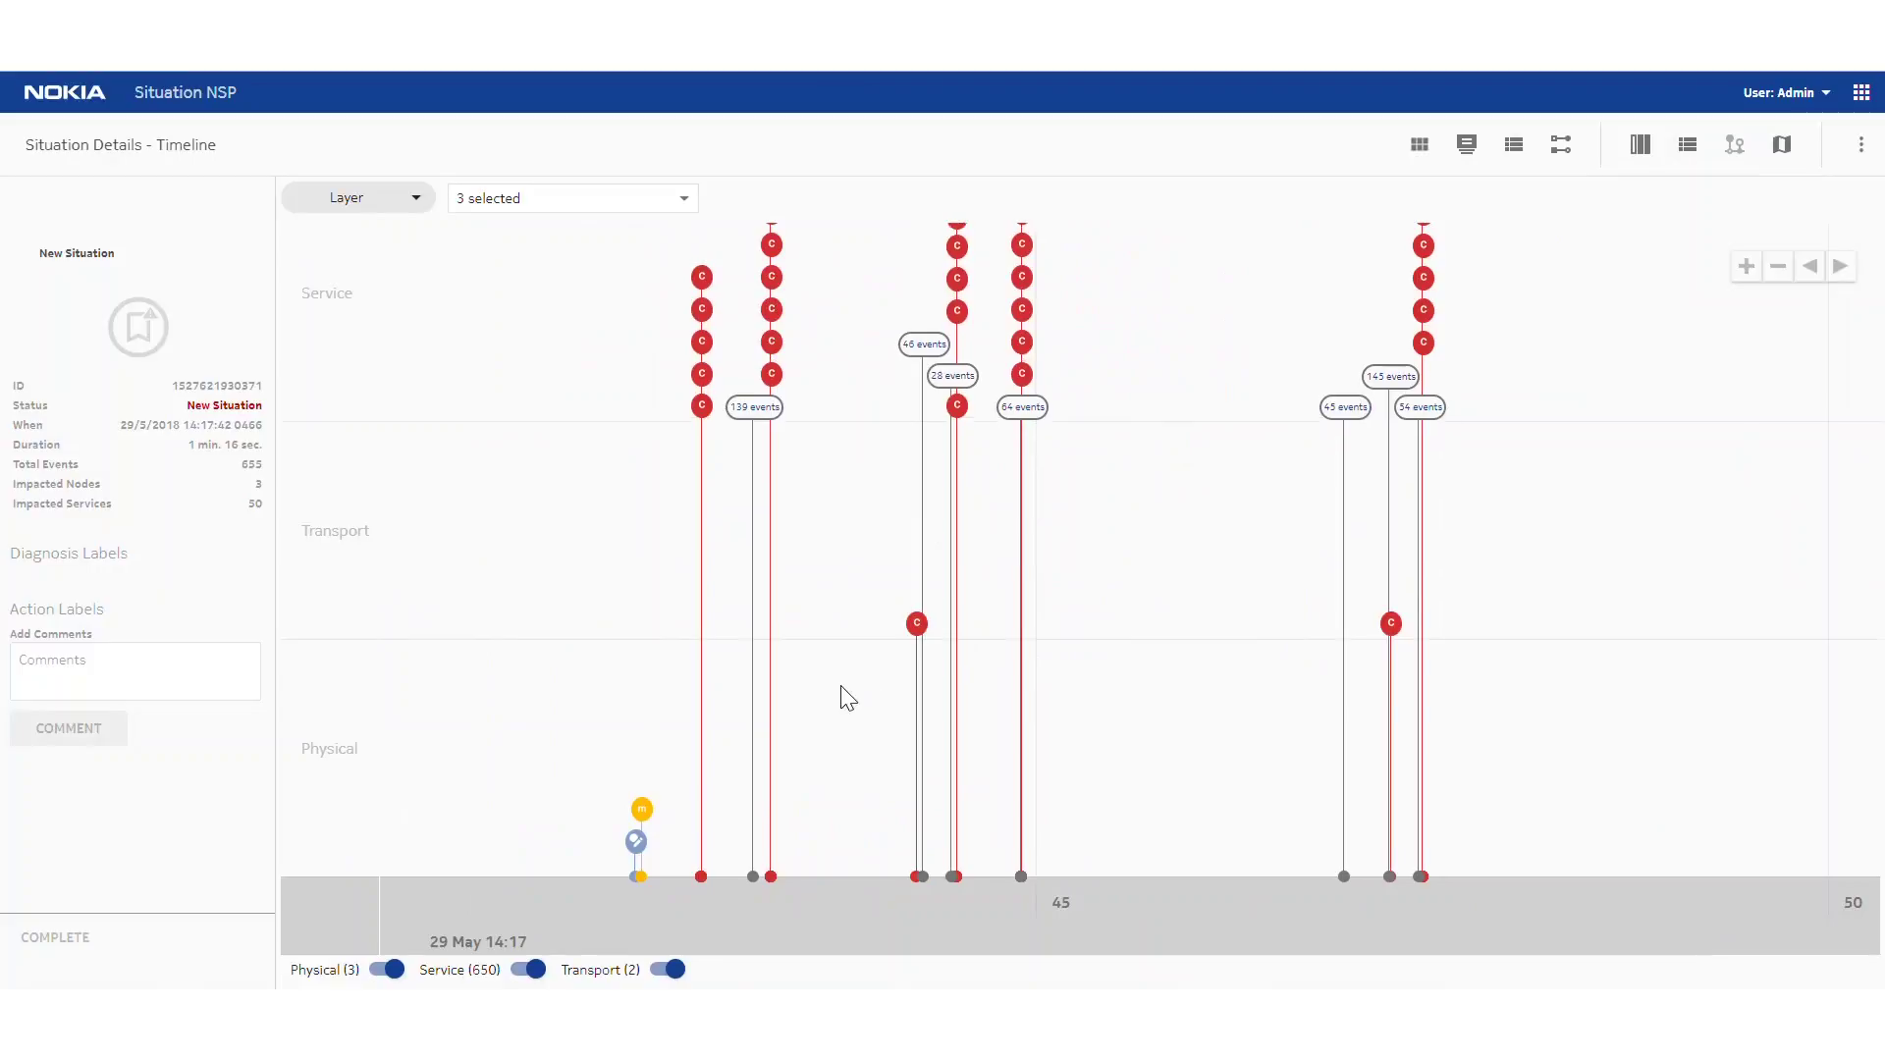
mouse_move(840, 687)
mouse_down()
mouse_move(1069, 707)
mouse_move(812, 698)
mouse_up()
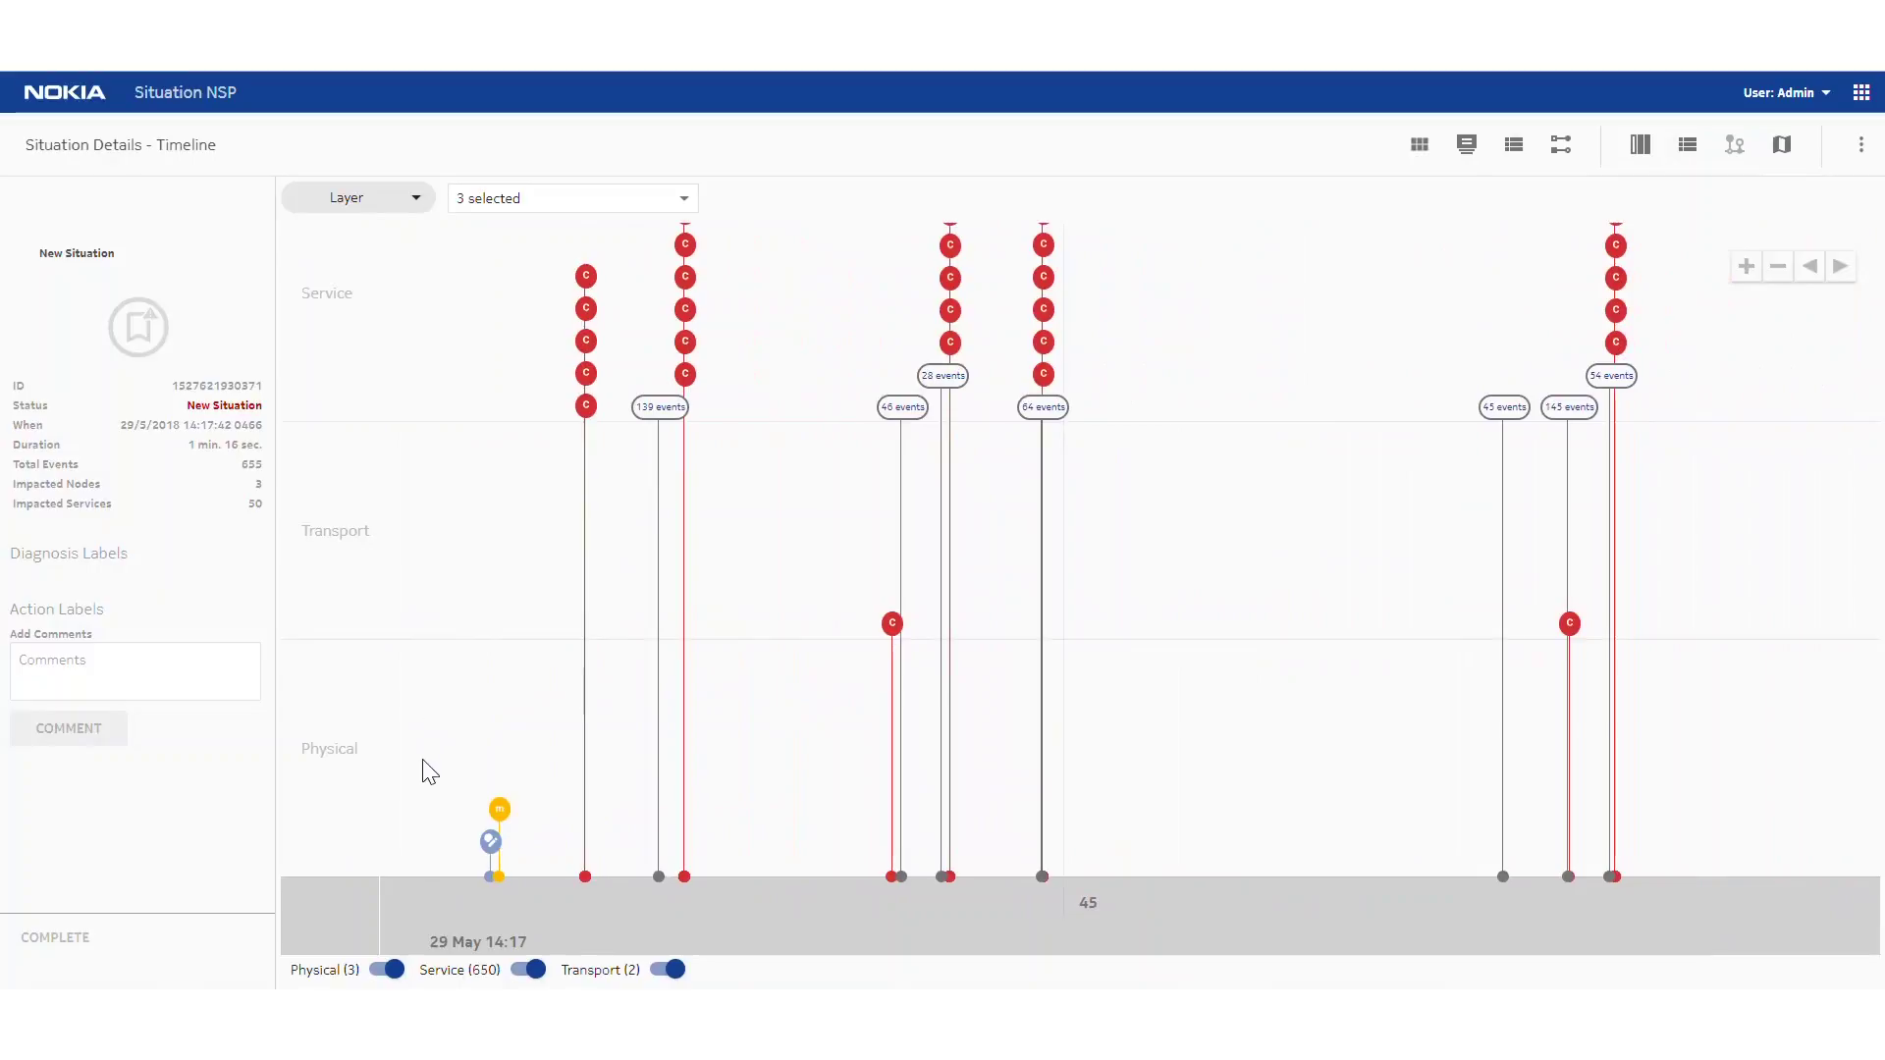
mouse_move(493, 846)
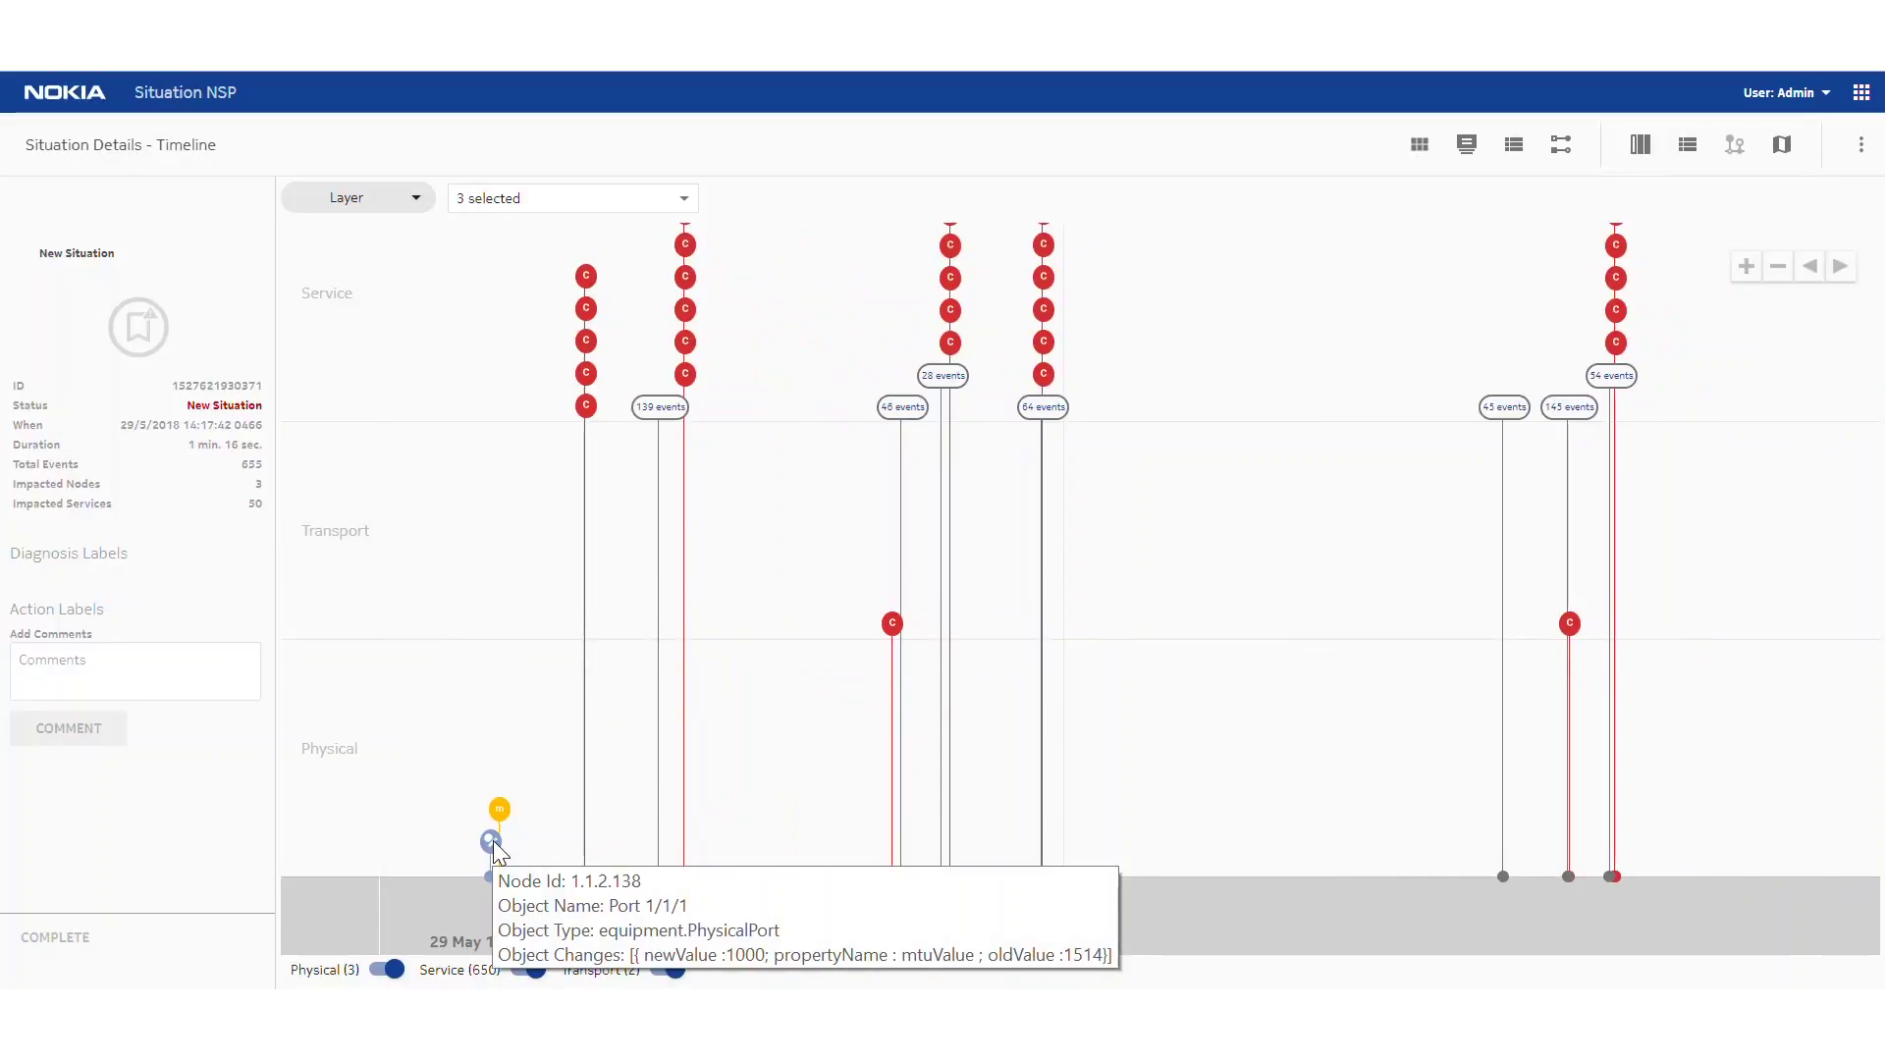
mouse_move(500, 813)
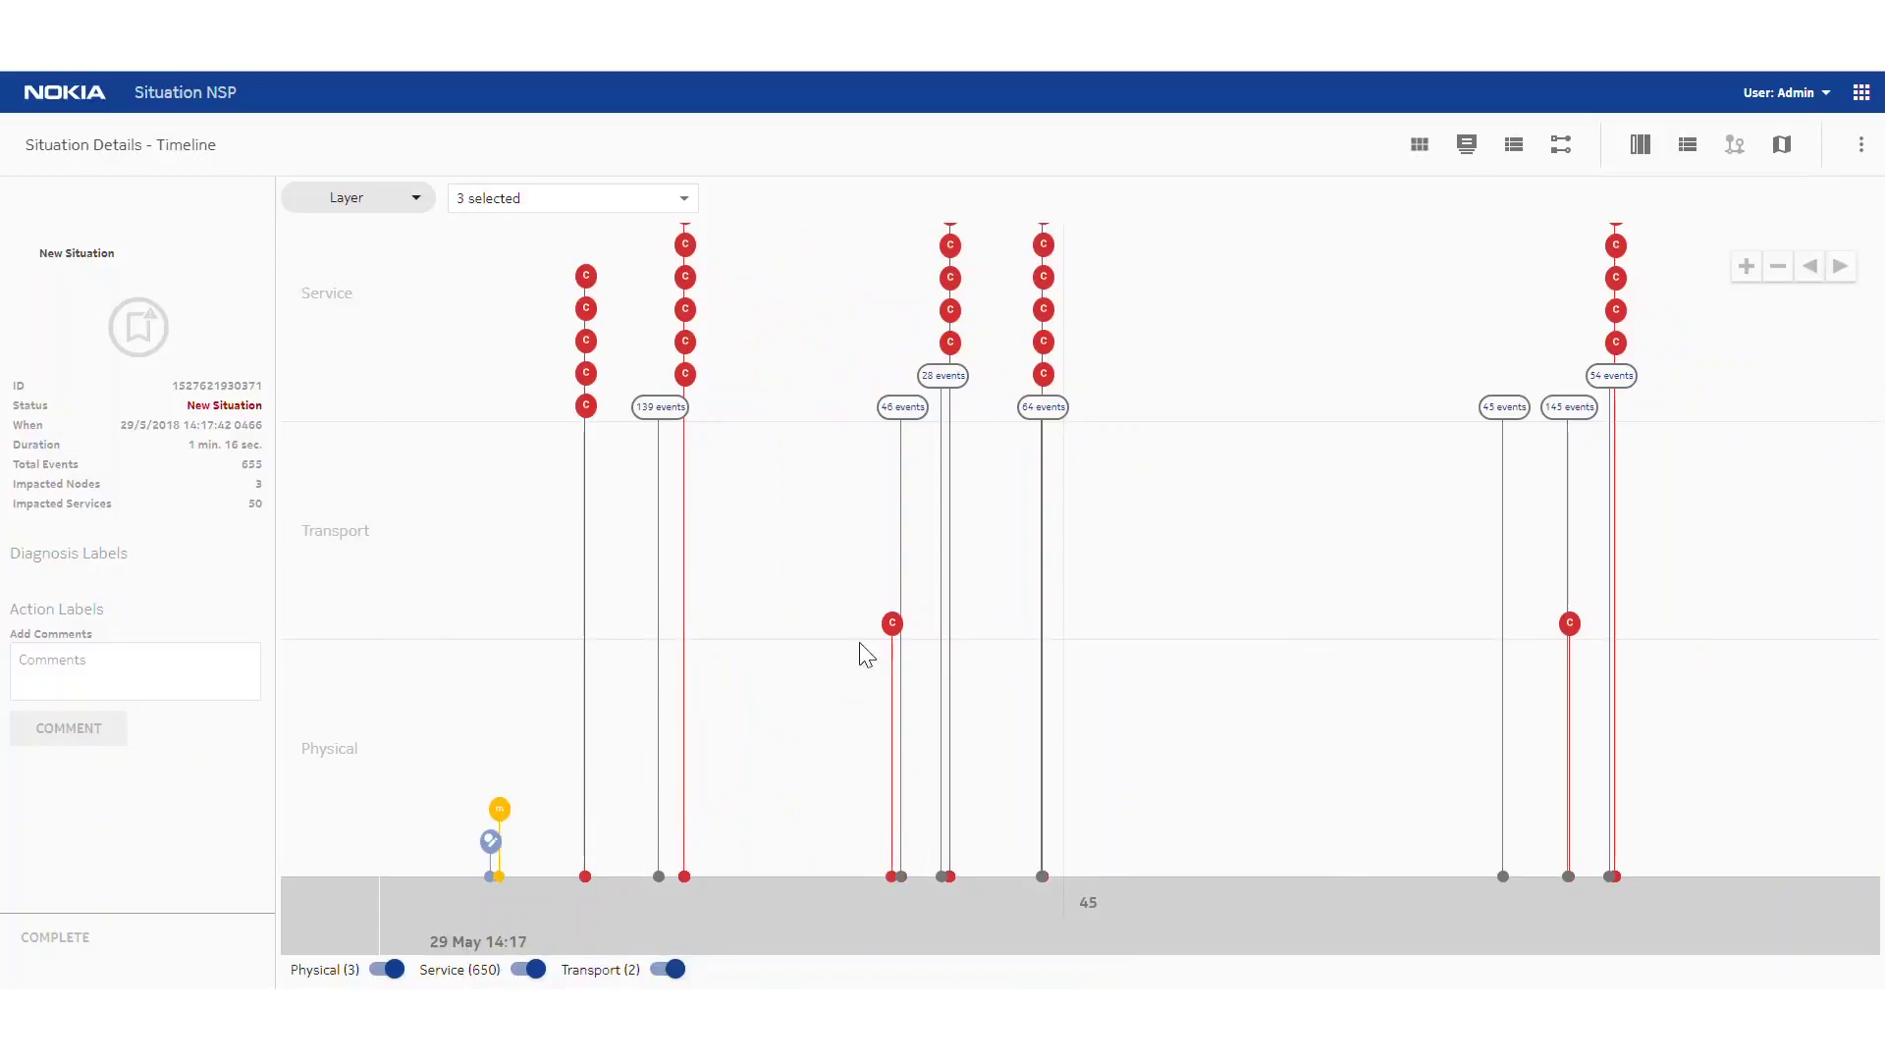
mouse_move(895, 626)
mouse_move(1047, 378)
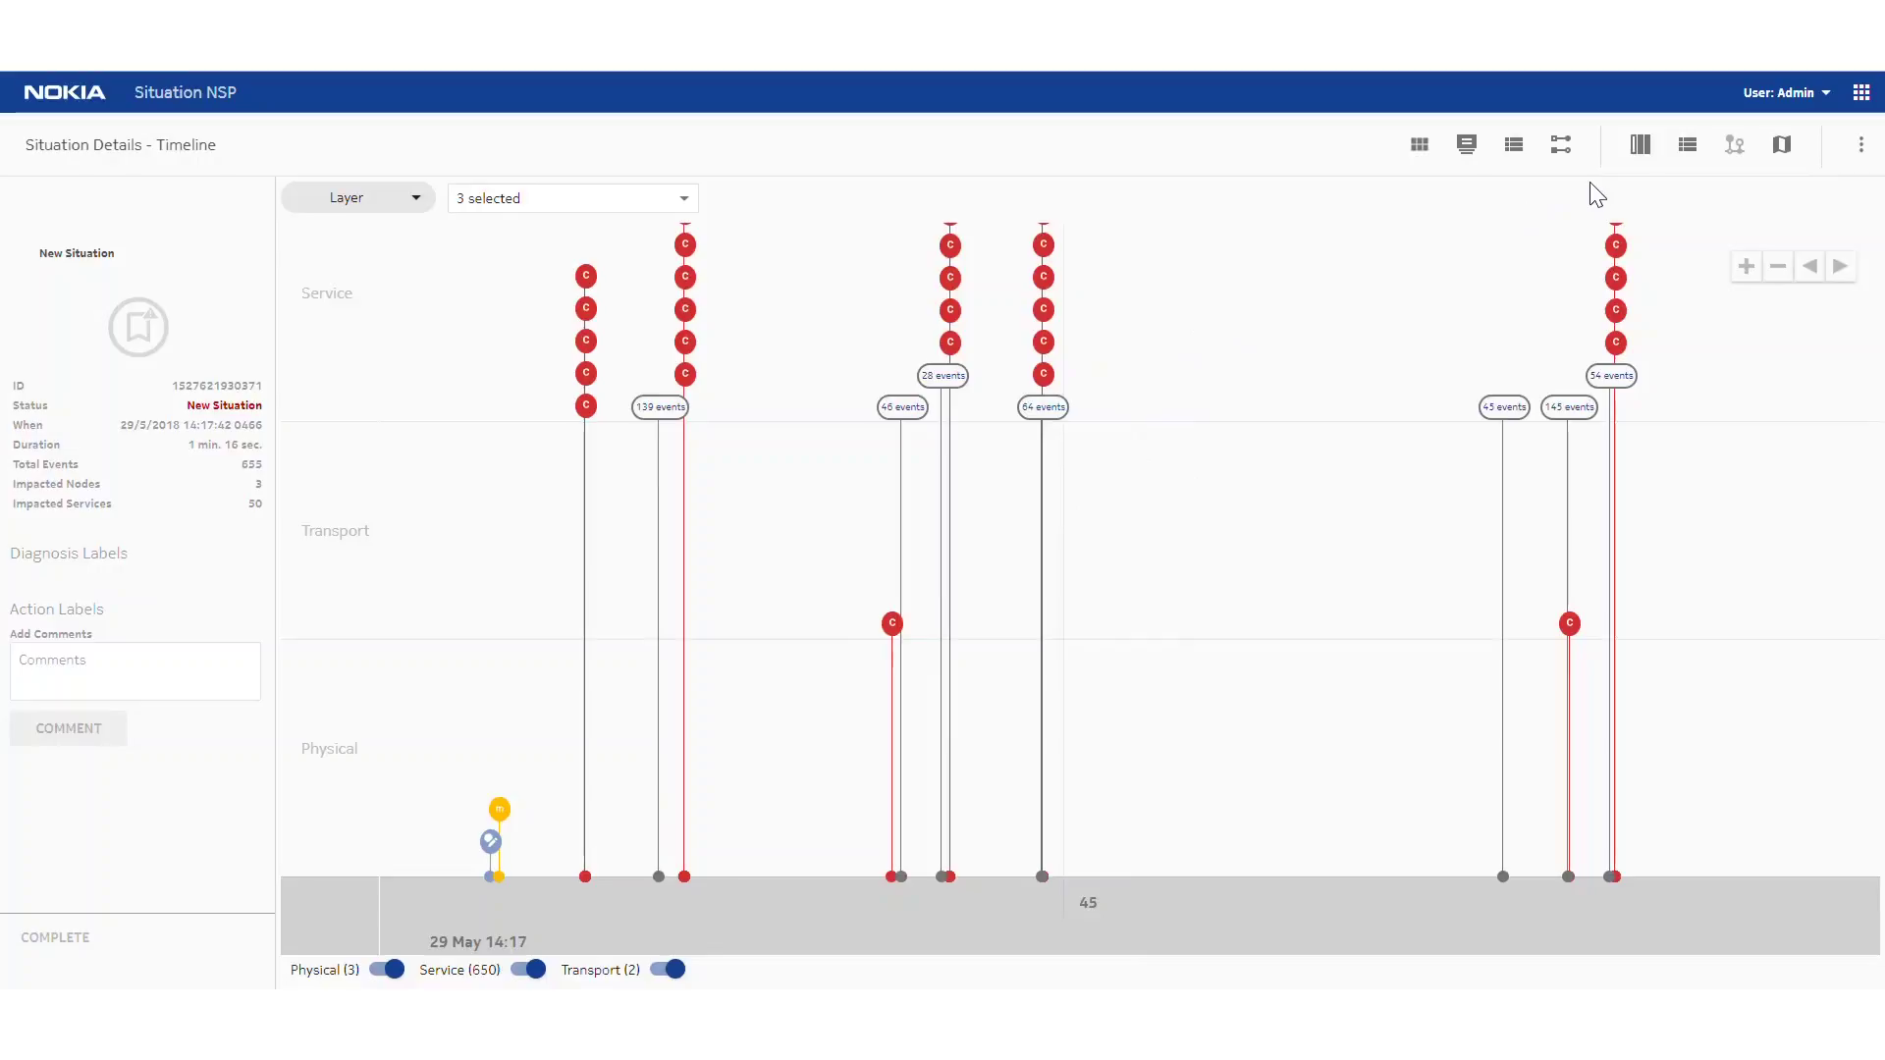
click(1640, 142)
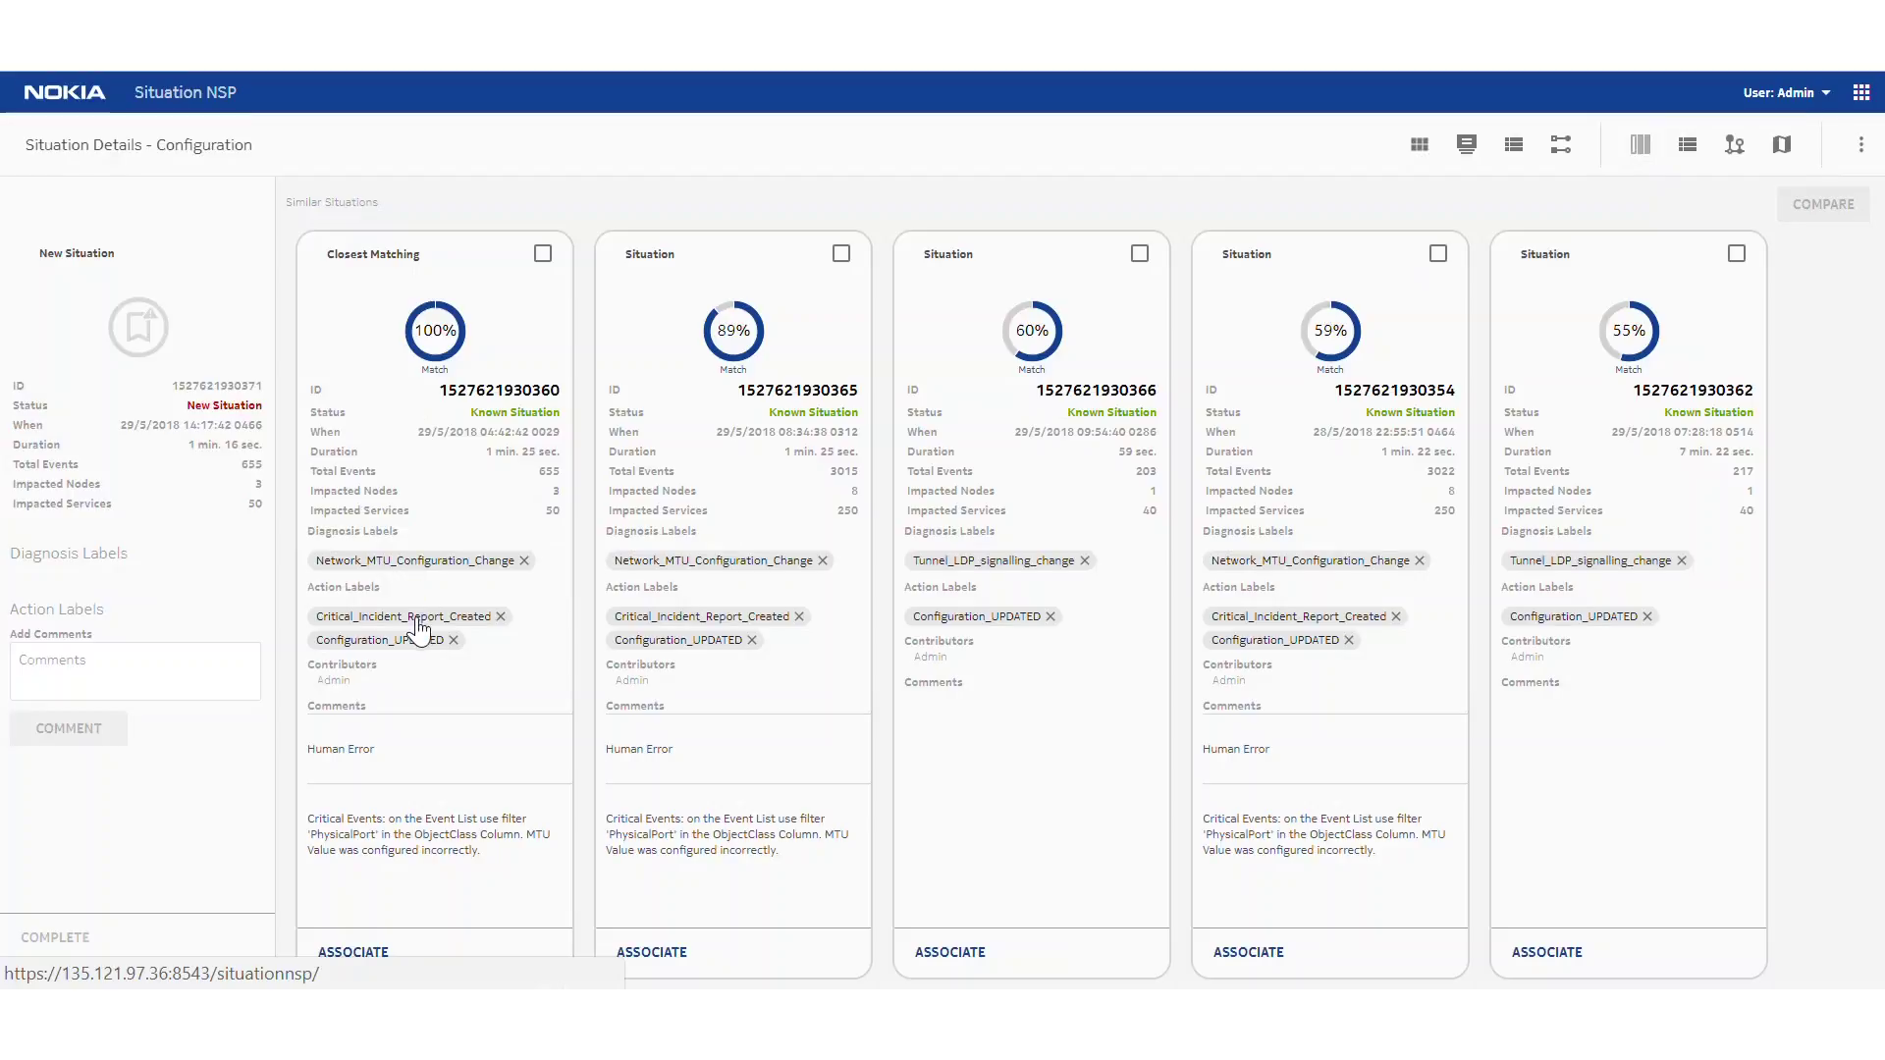
click(353, 957)
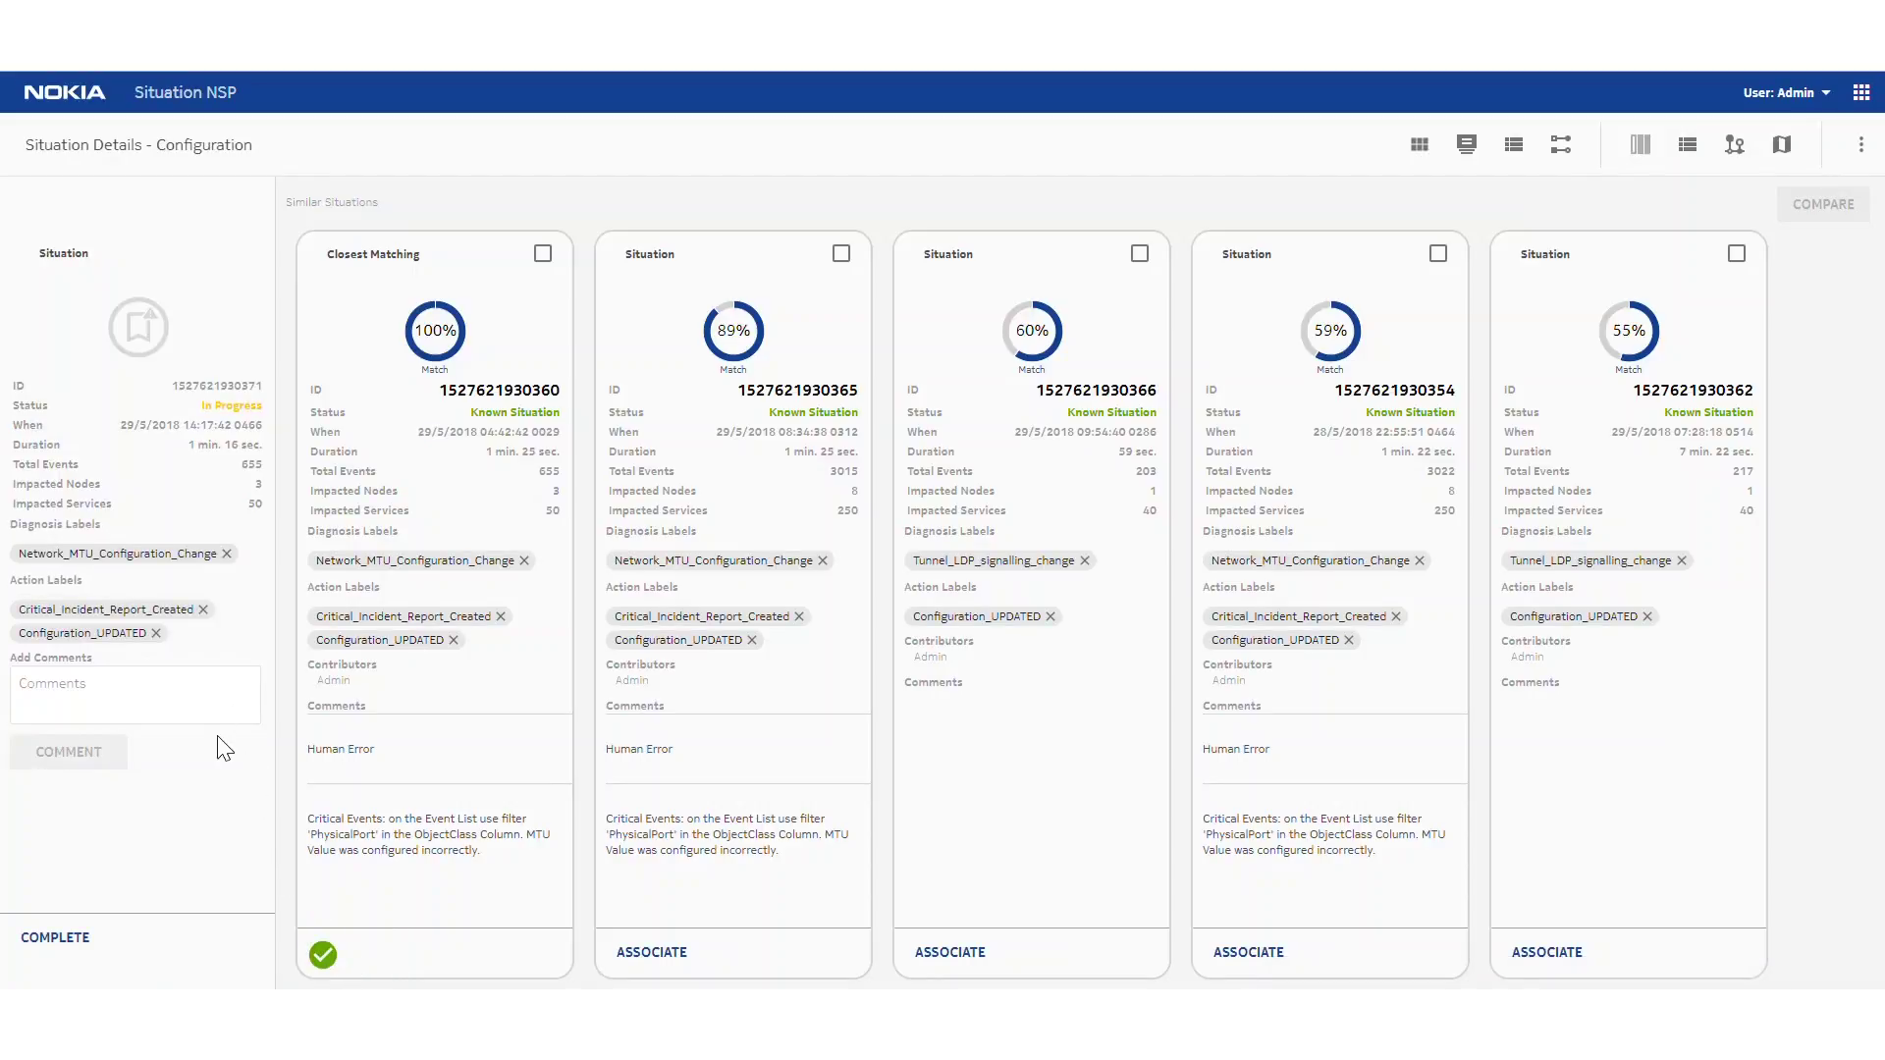
click(57, 943)
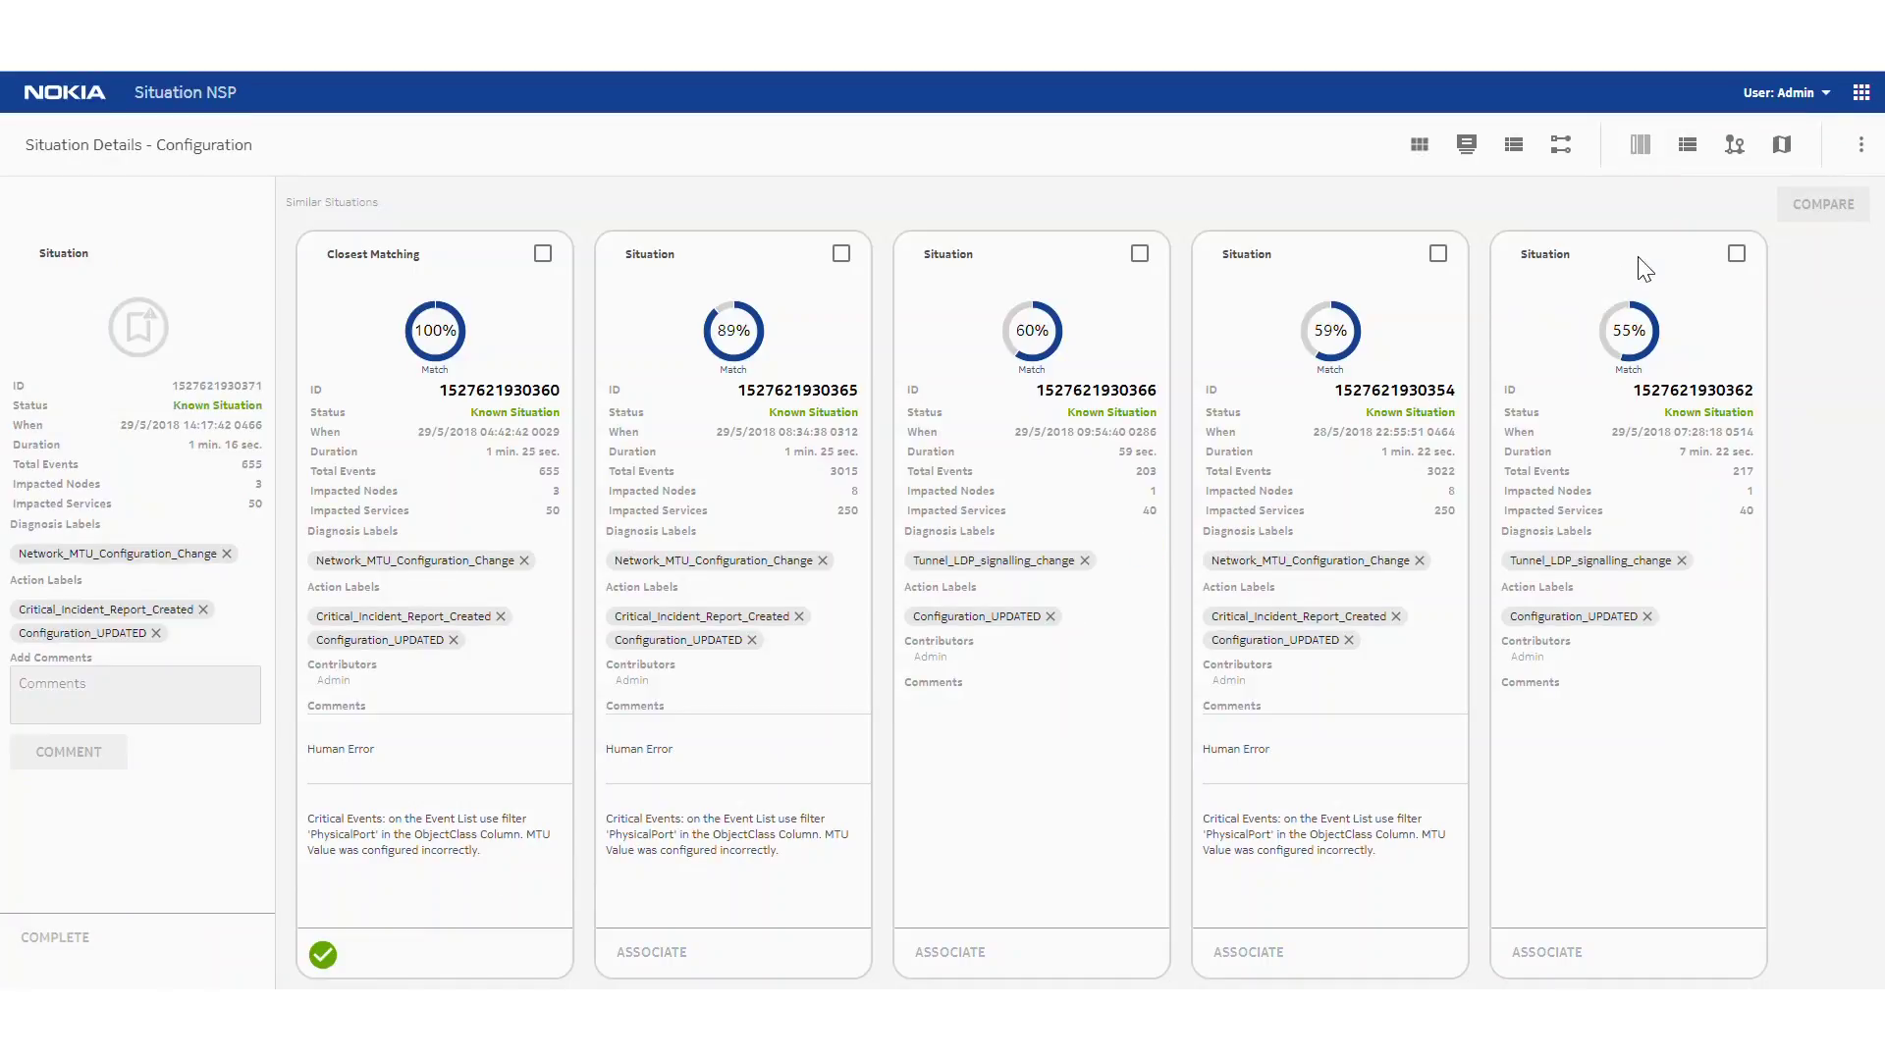
click(1513, 144)
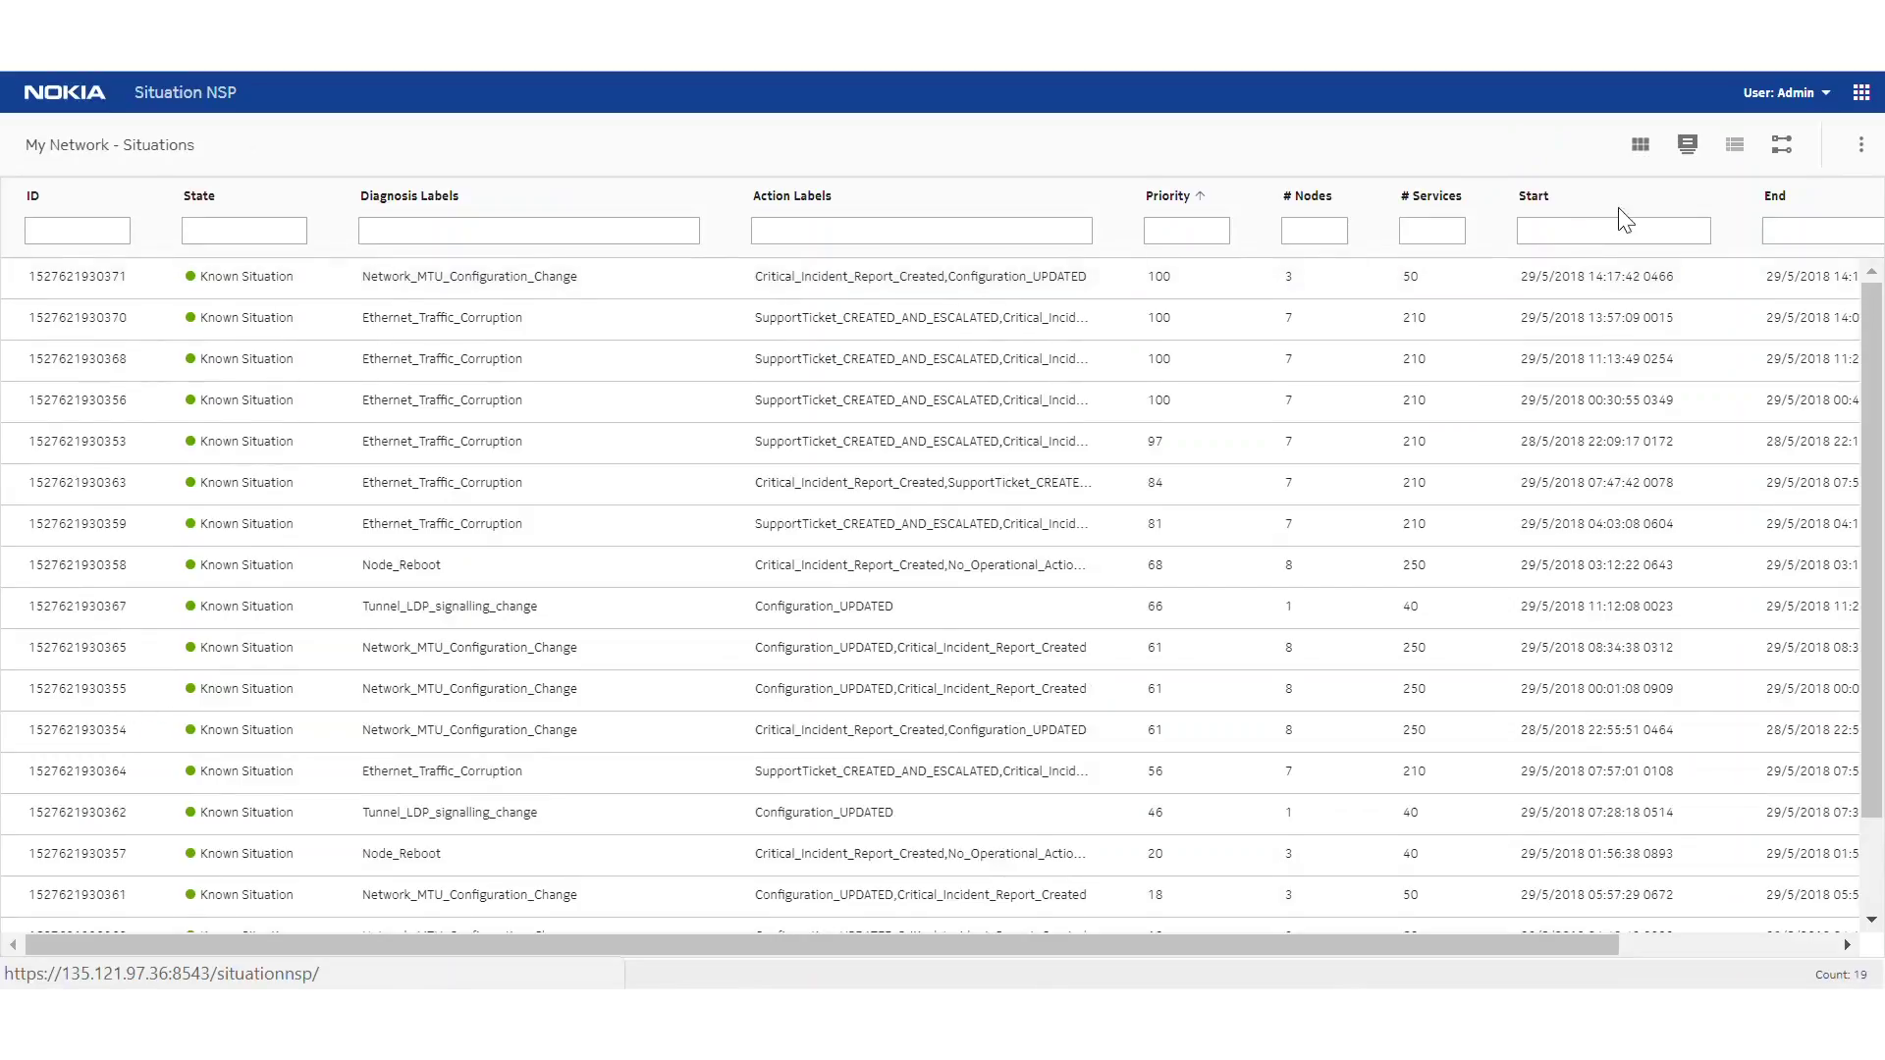
- Go back to the dashboard showing 70,946 events, 19 situations and +99% reduction
click(1643, 142)
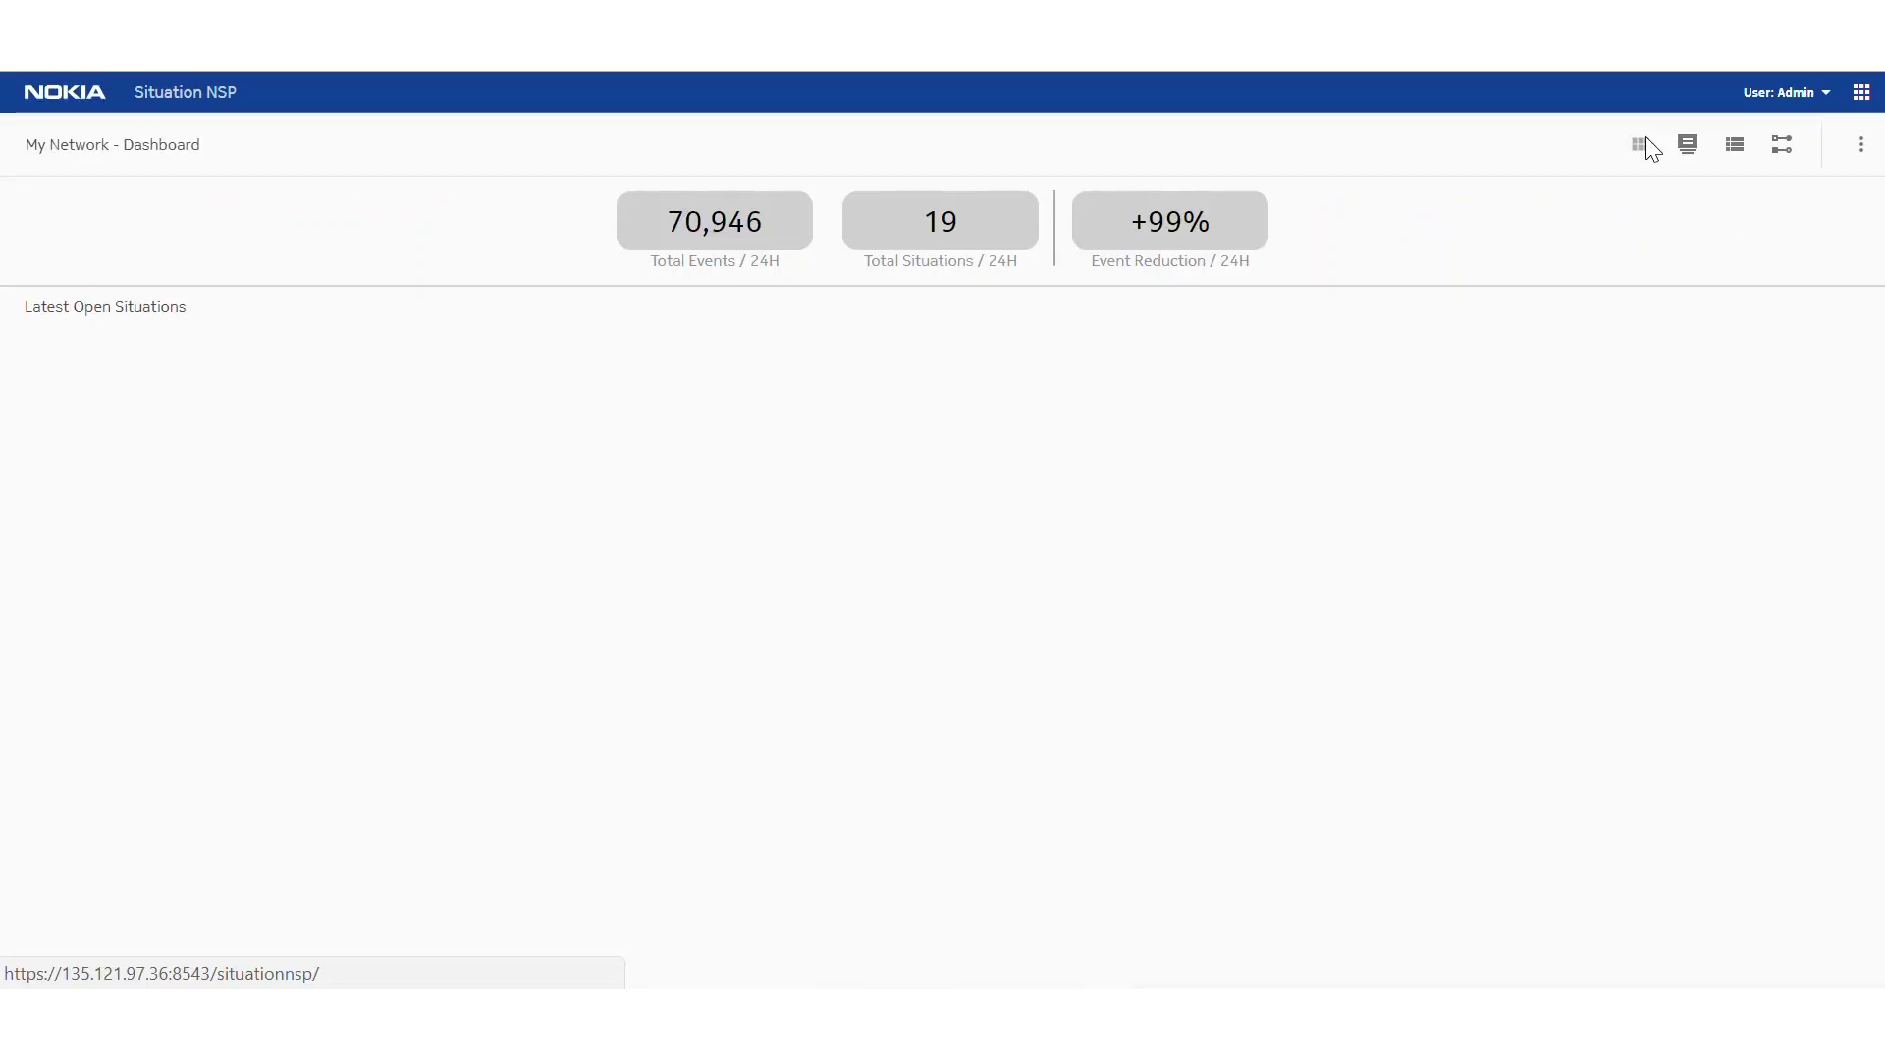